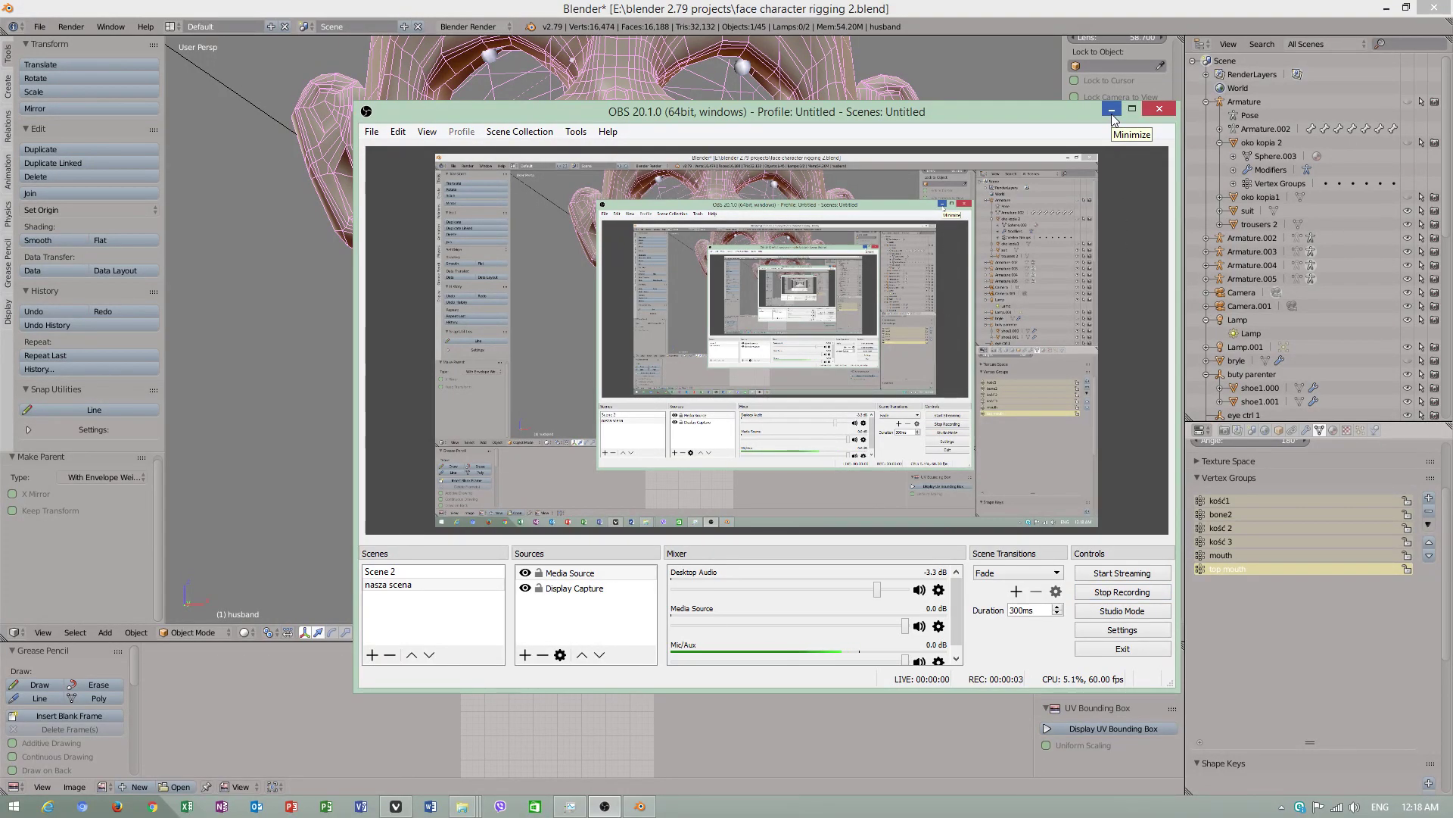
Step: Browse the video tutorials folder, select the newest rigging recording, then close File Explorer
click(471, 808)
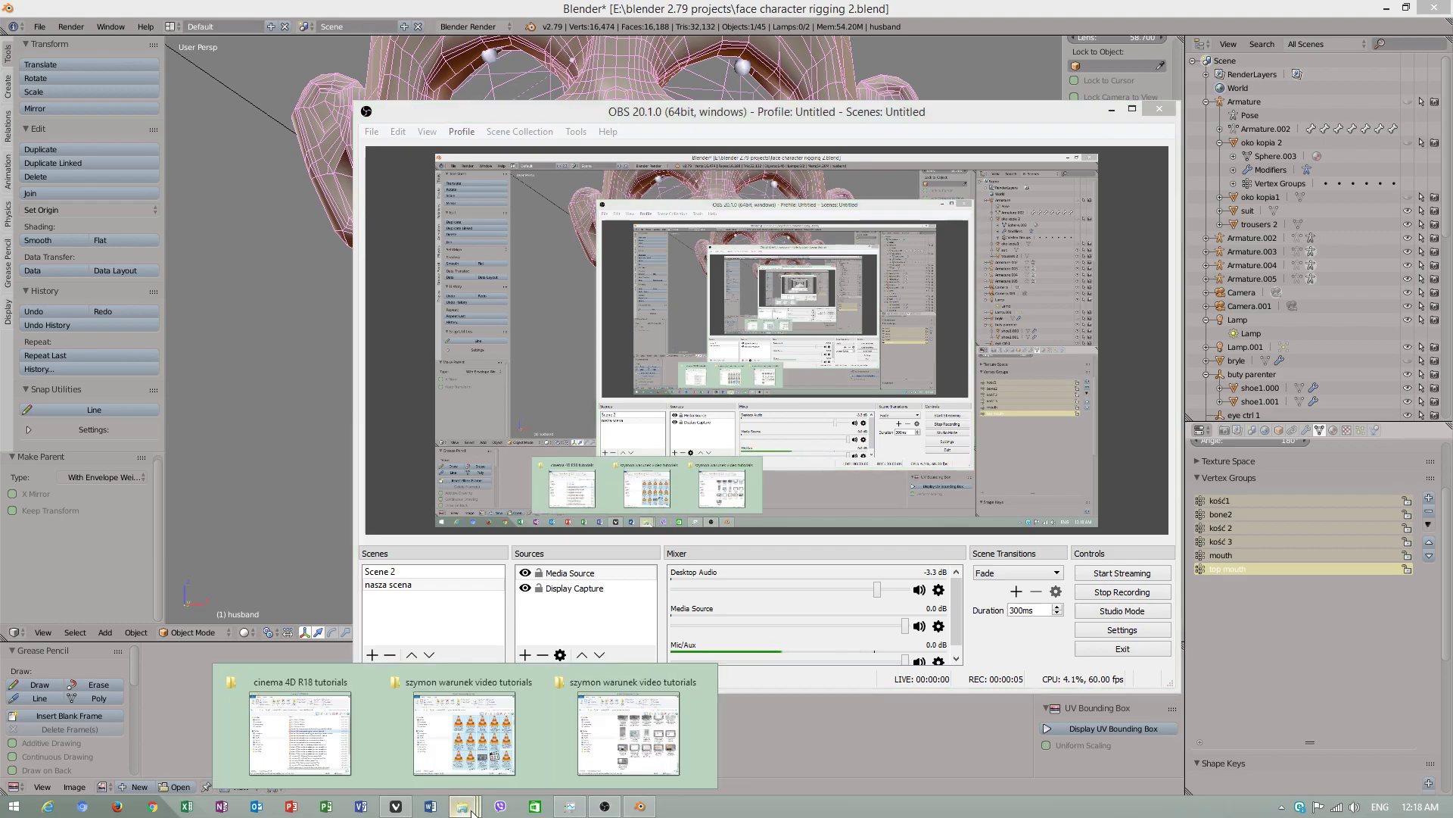
click(464, 732)
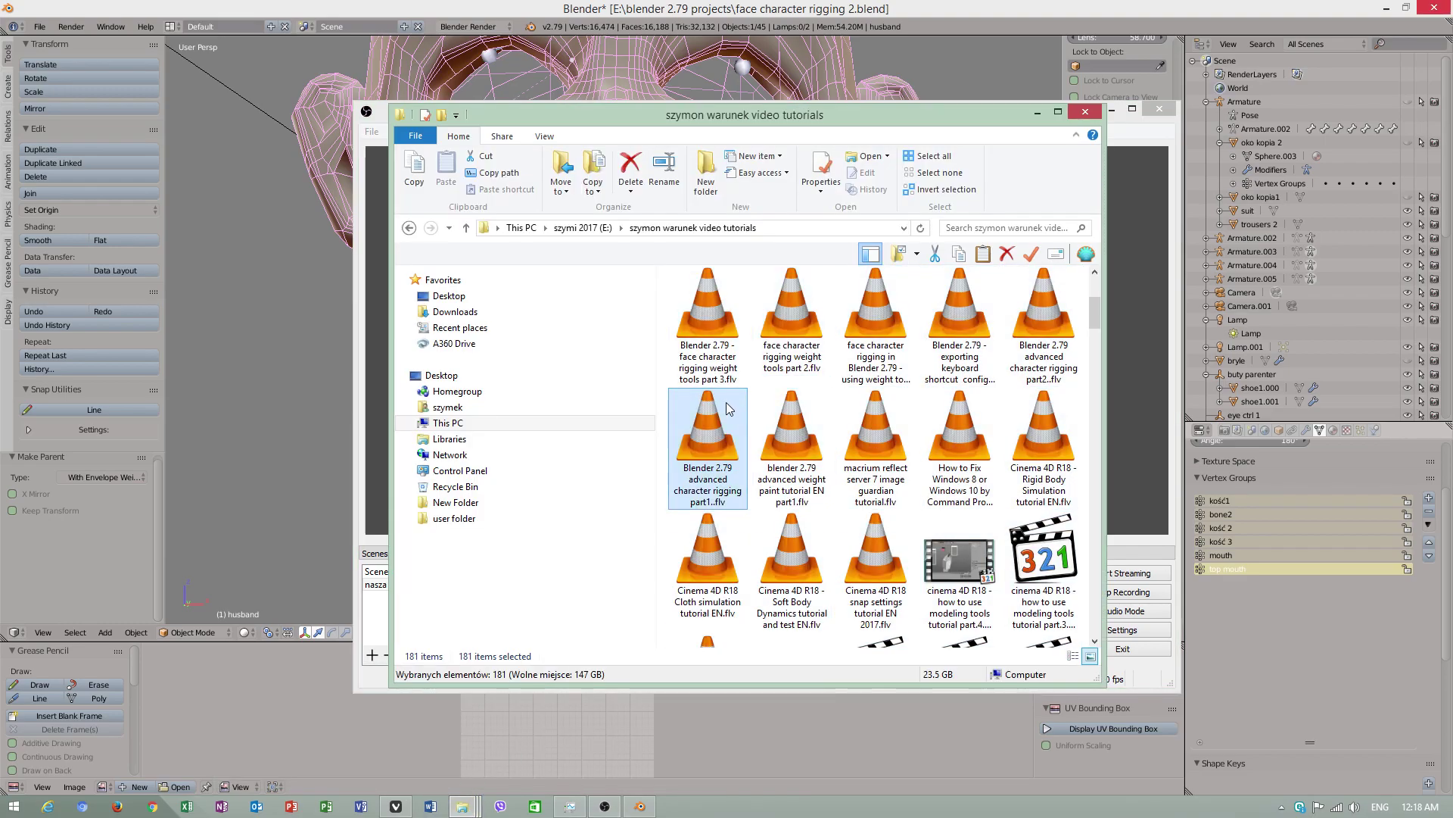
click(707, 573)
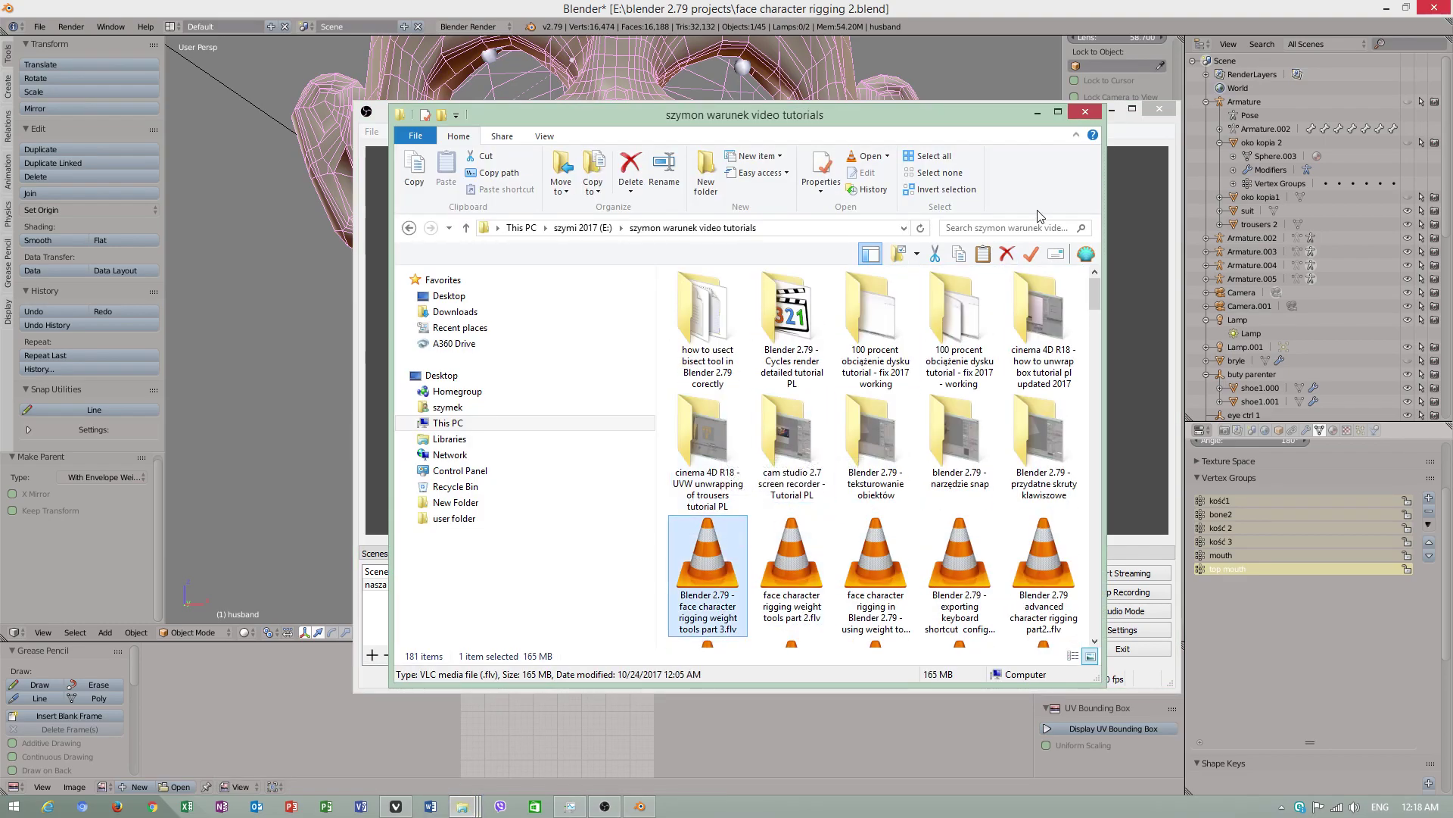
click(1036, 112)
Step: Test the jaw bone's movement and select the mouth, top mouth and left eyelid bones
click(1109, 111)
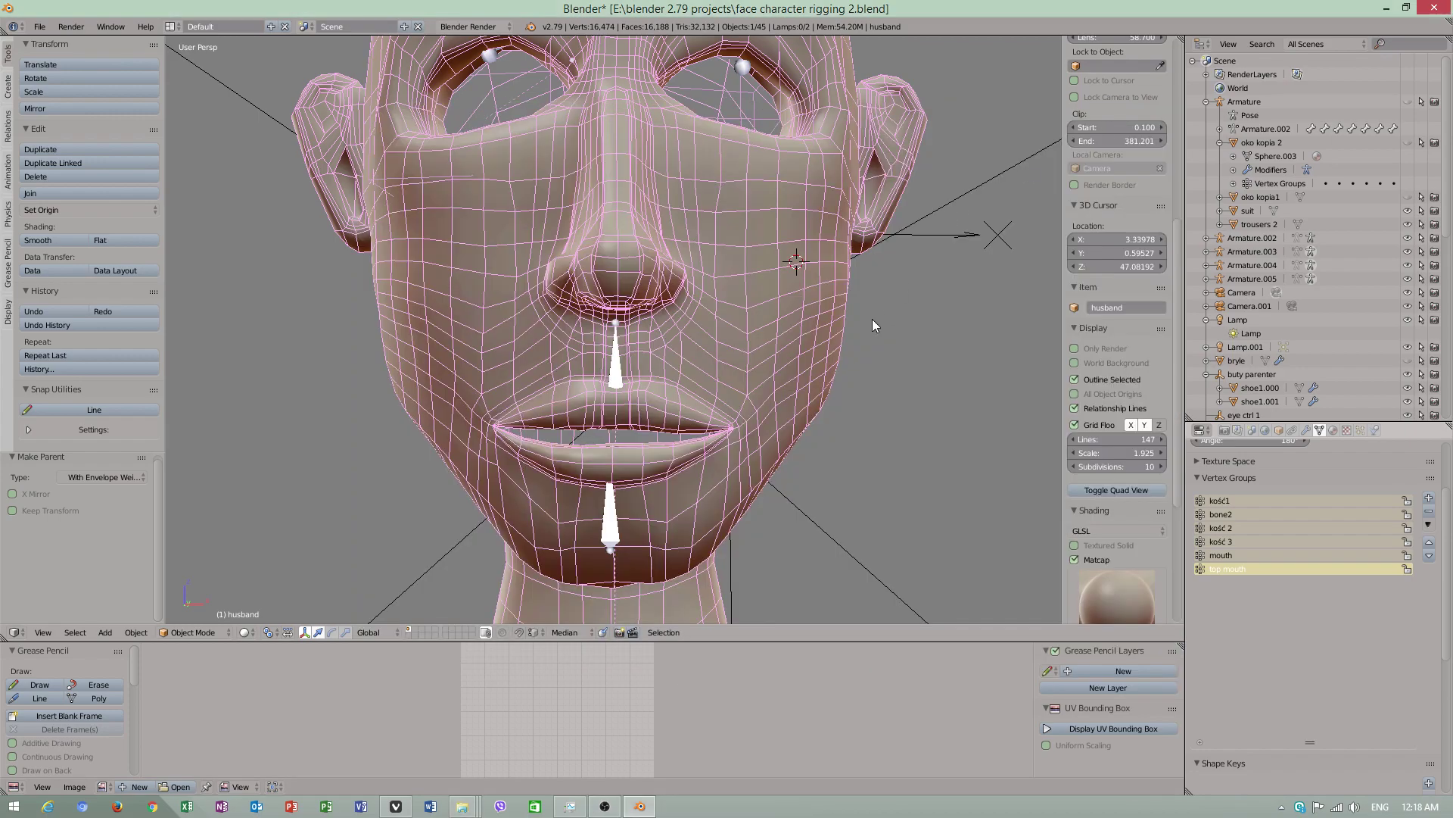
scroll(795, 387, down, 2)
scroll(693, 471, down, 2)
drag(674, 481, 676, 472)
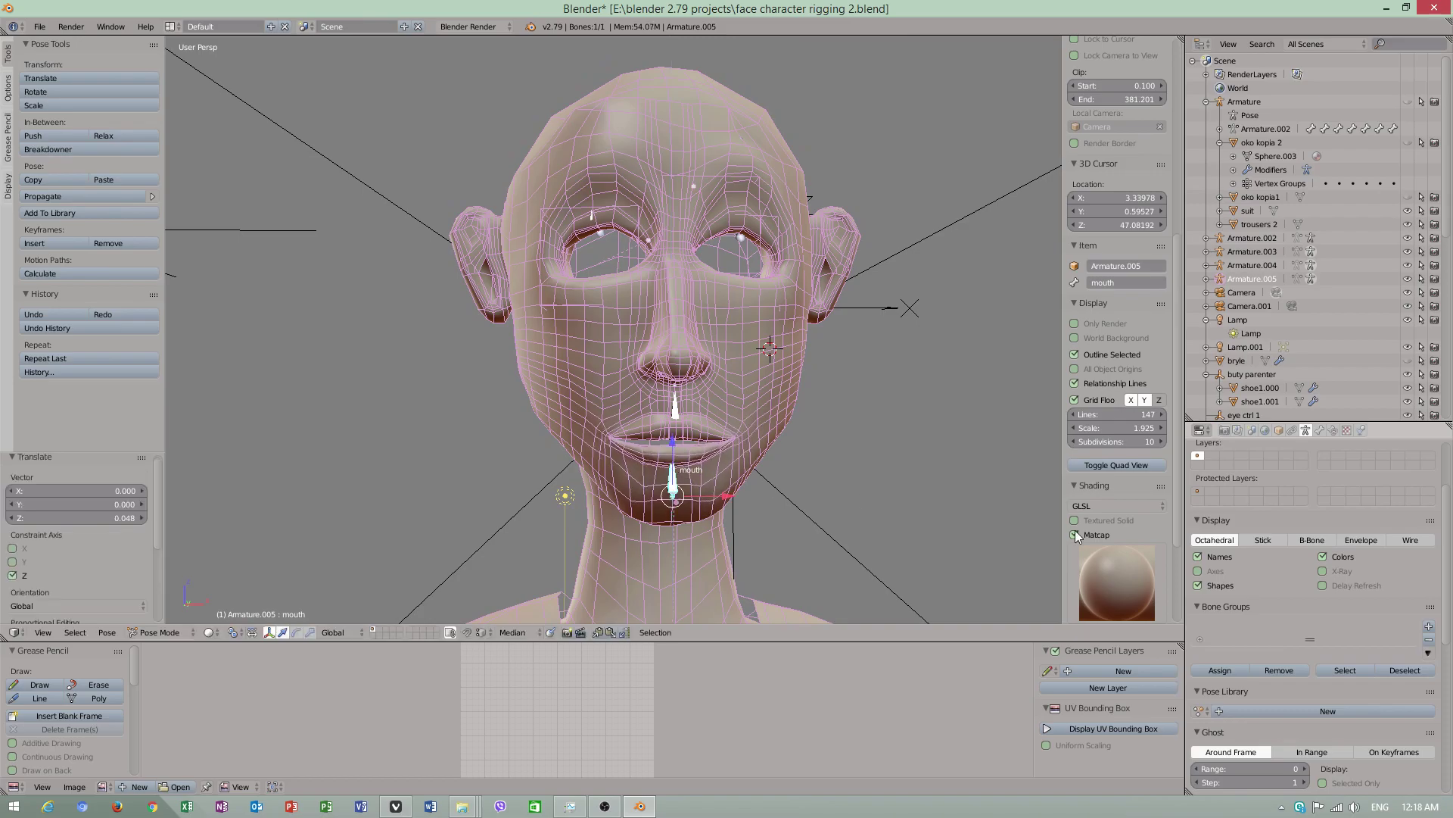
right_click(735, 393)
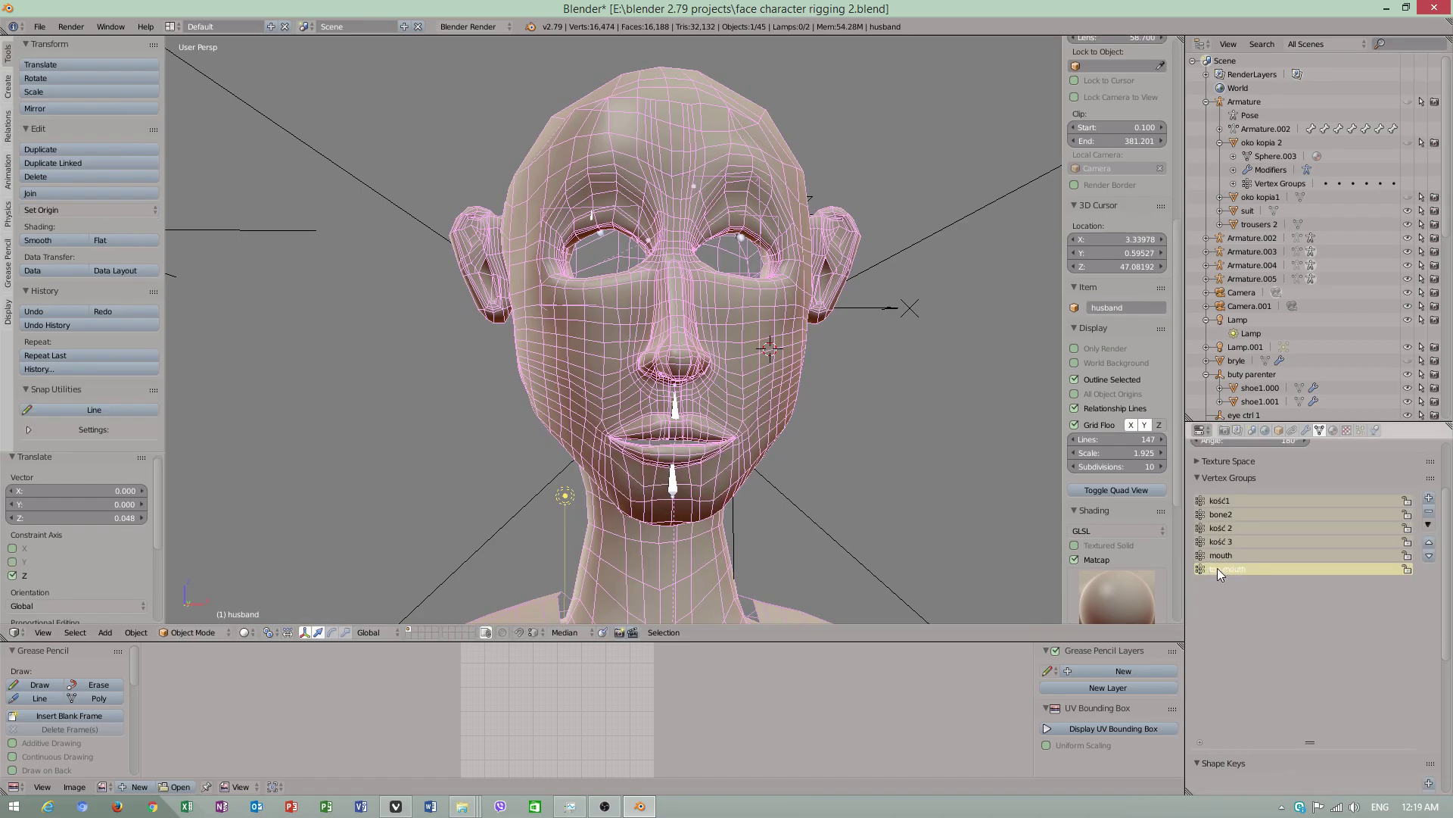
right_click(673, 489)
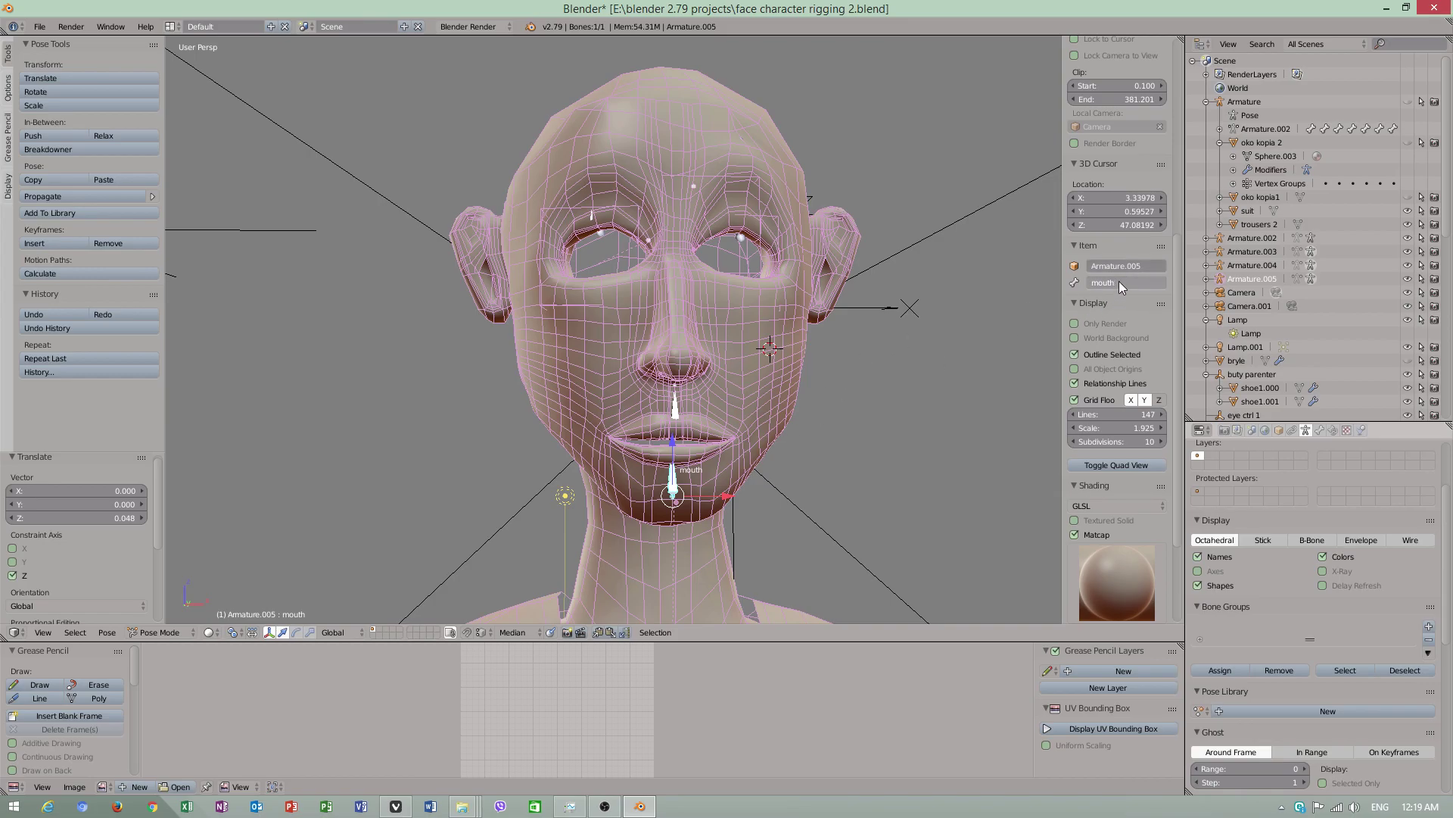
right_click(678, 405)
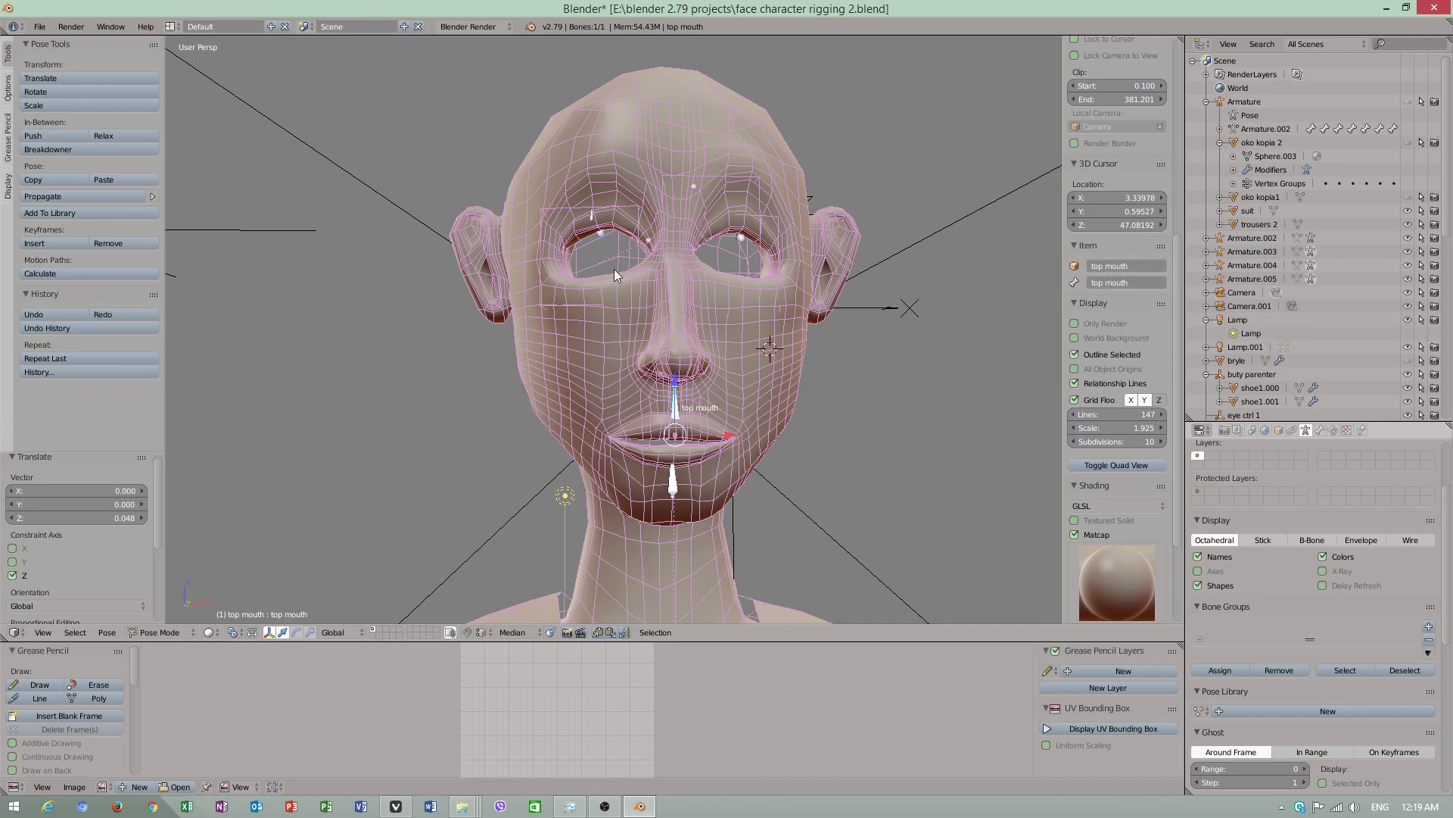
right_click(598, 235)
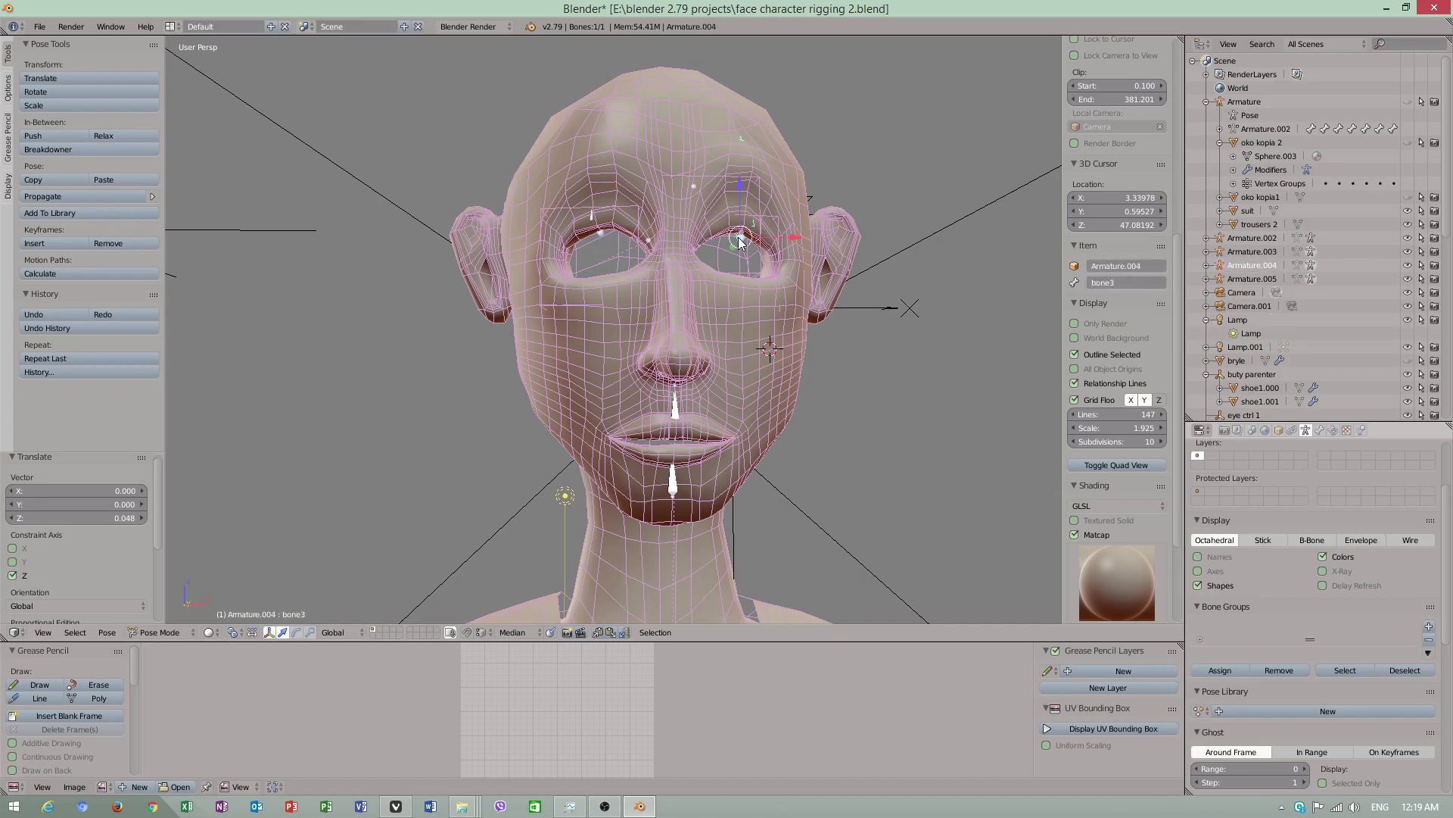
scroll(704, 383, up, 1)
scroll(726, 373, up, 1)
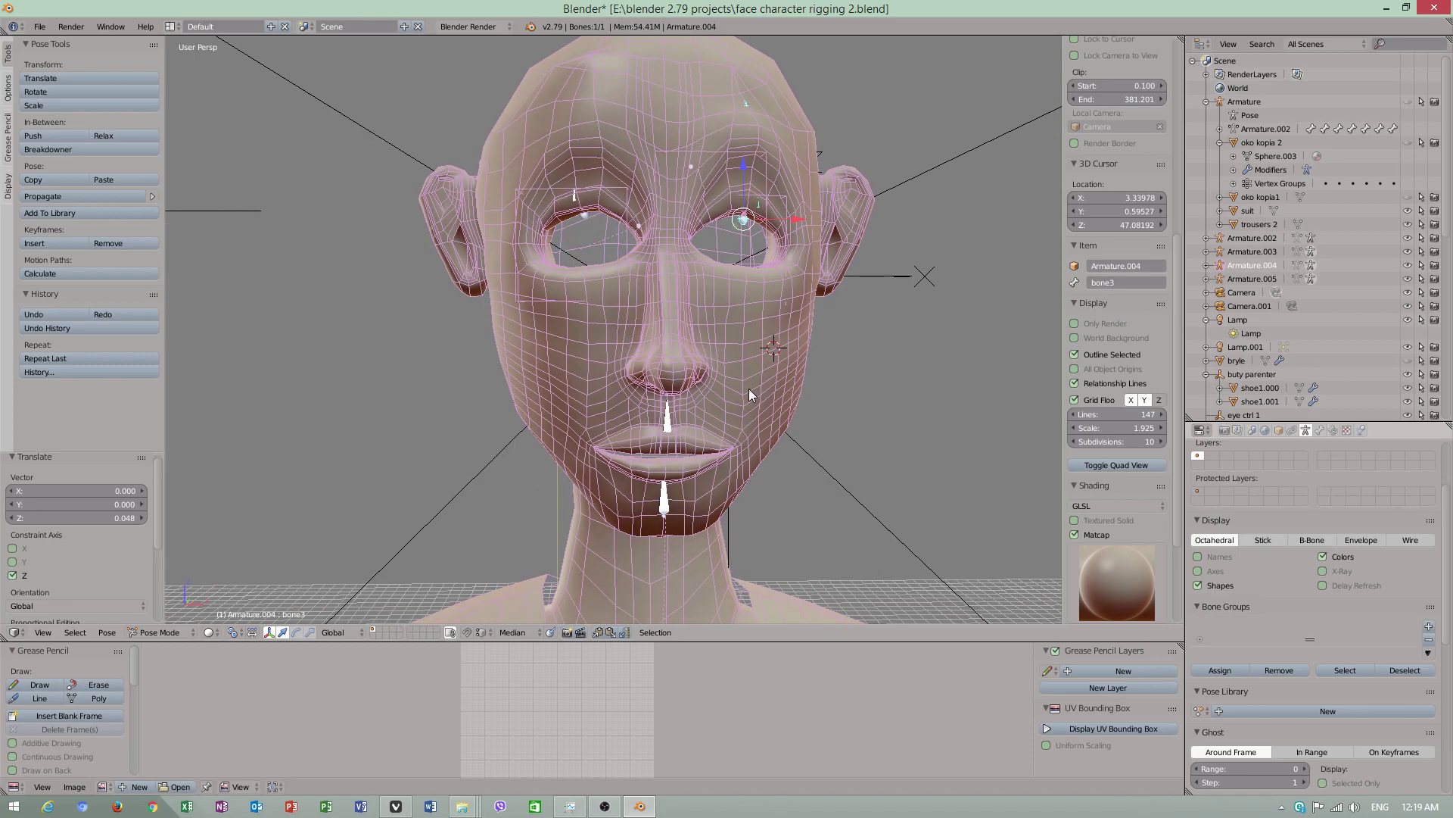
scroll(749, 389, up, 1)
scroll(741, 394, up, 2)
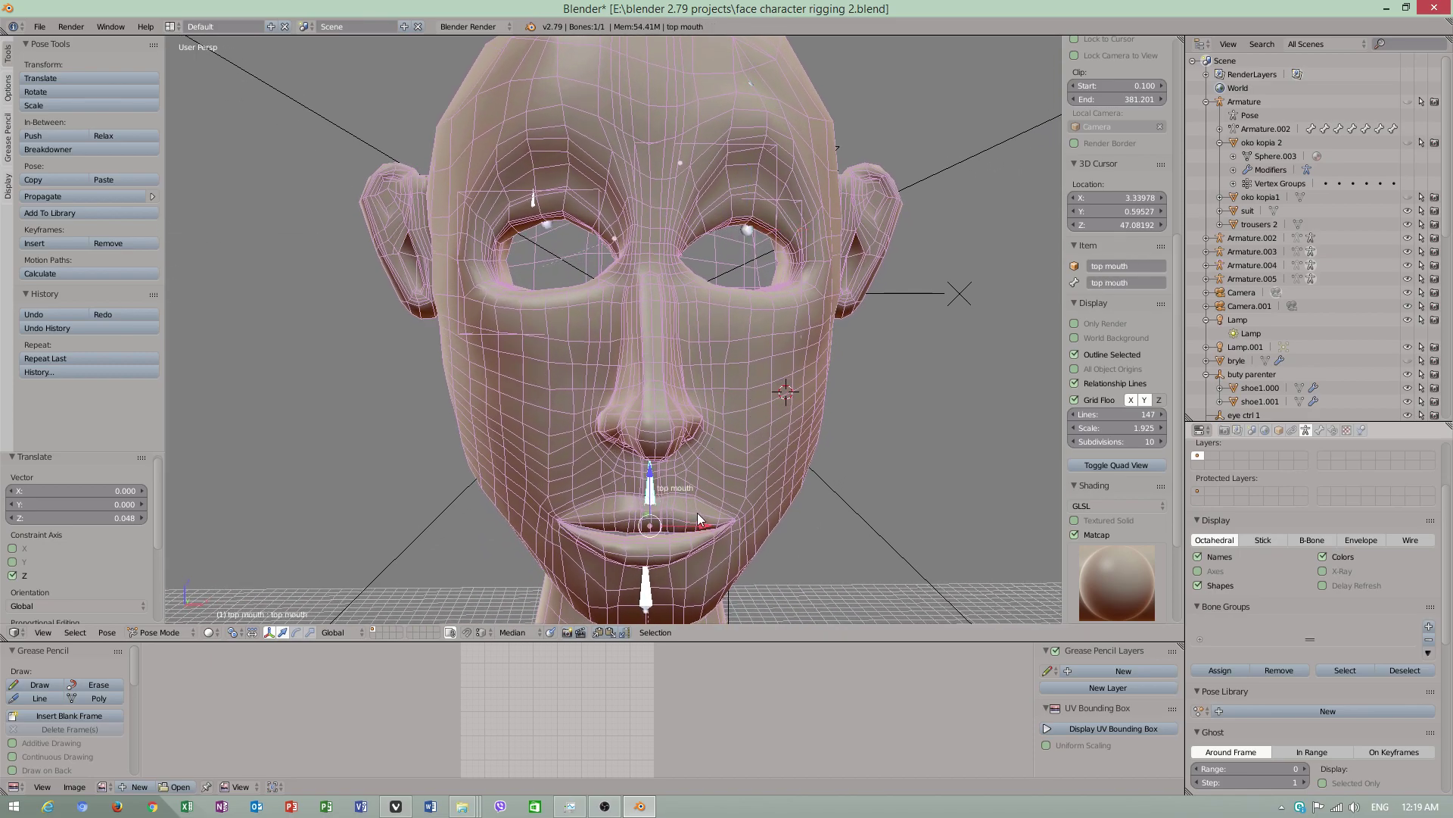
scroll(697, 519, up, 1)
Step: Move the left eyelid bone vertically up and then down to test its deformation
right_click(749, 192)
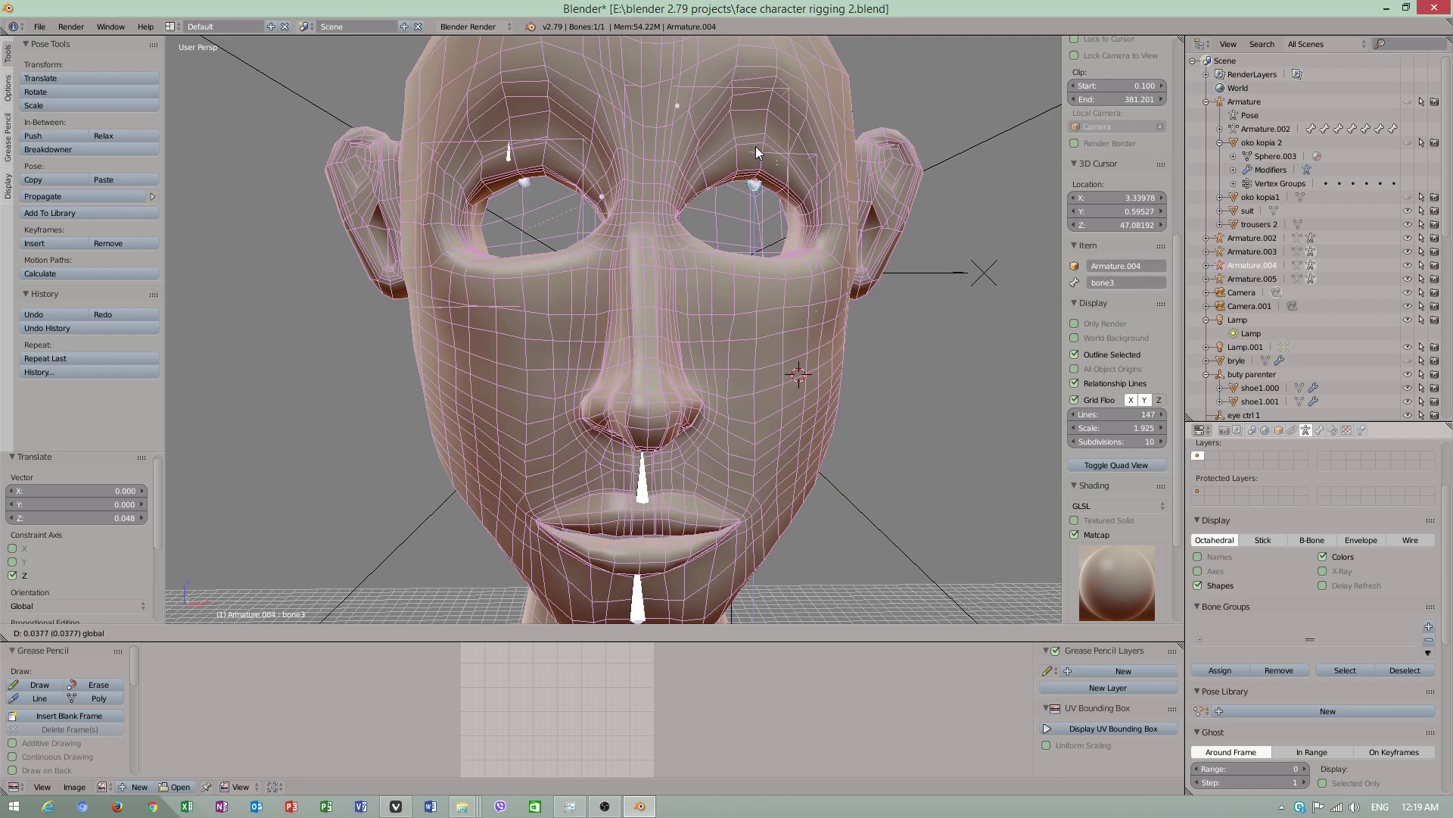
right_click(524, 182)
key(g)
key(z)
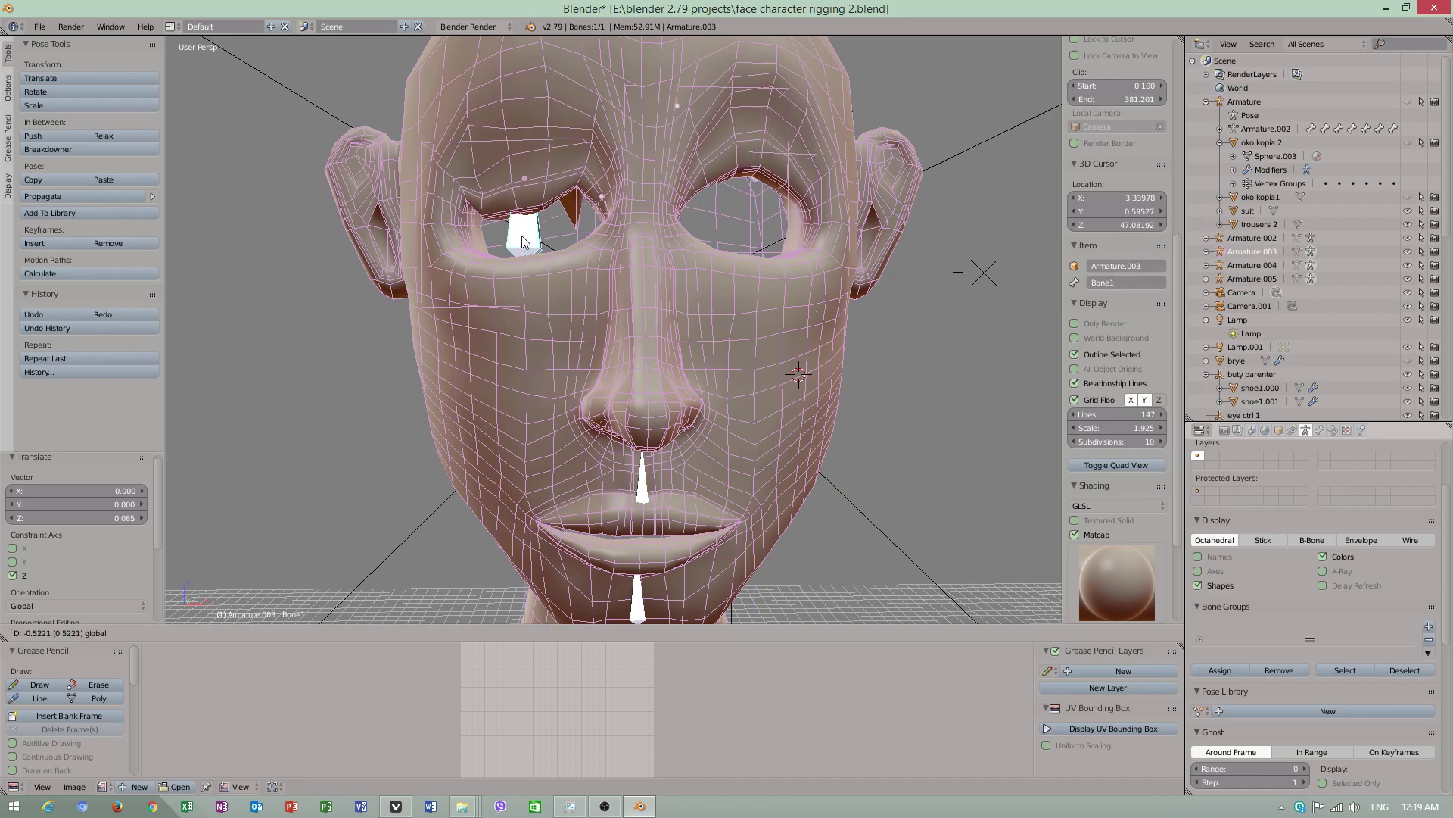
click(540, 125)
key(g)
key(z)
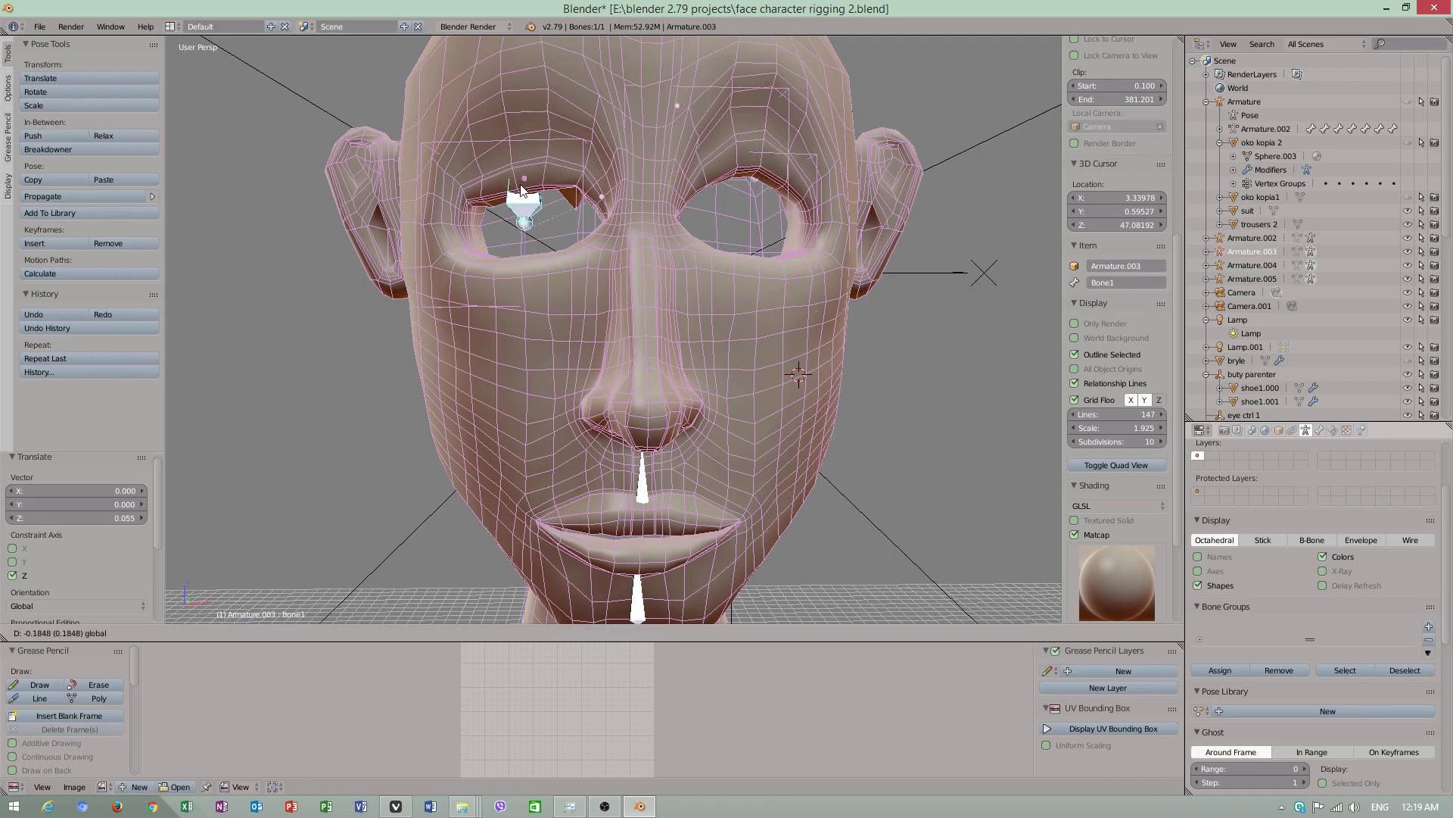
click(536, 188)
Step: Leave Pose Mode and select the top mouth bone, then the face mesh
middle_drag(536, 189, 624, 371)
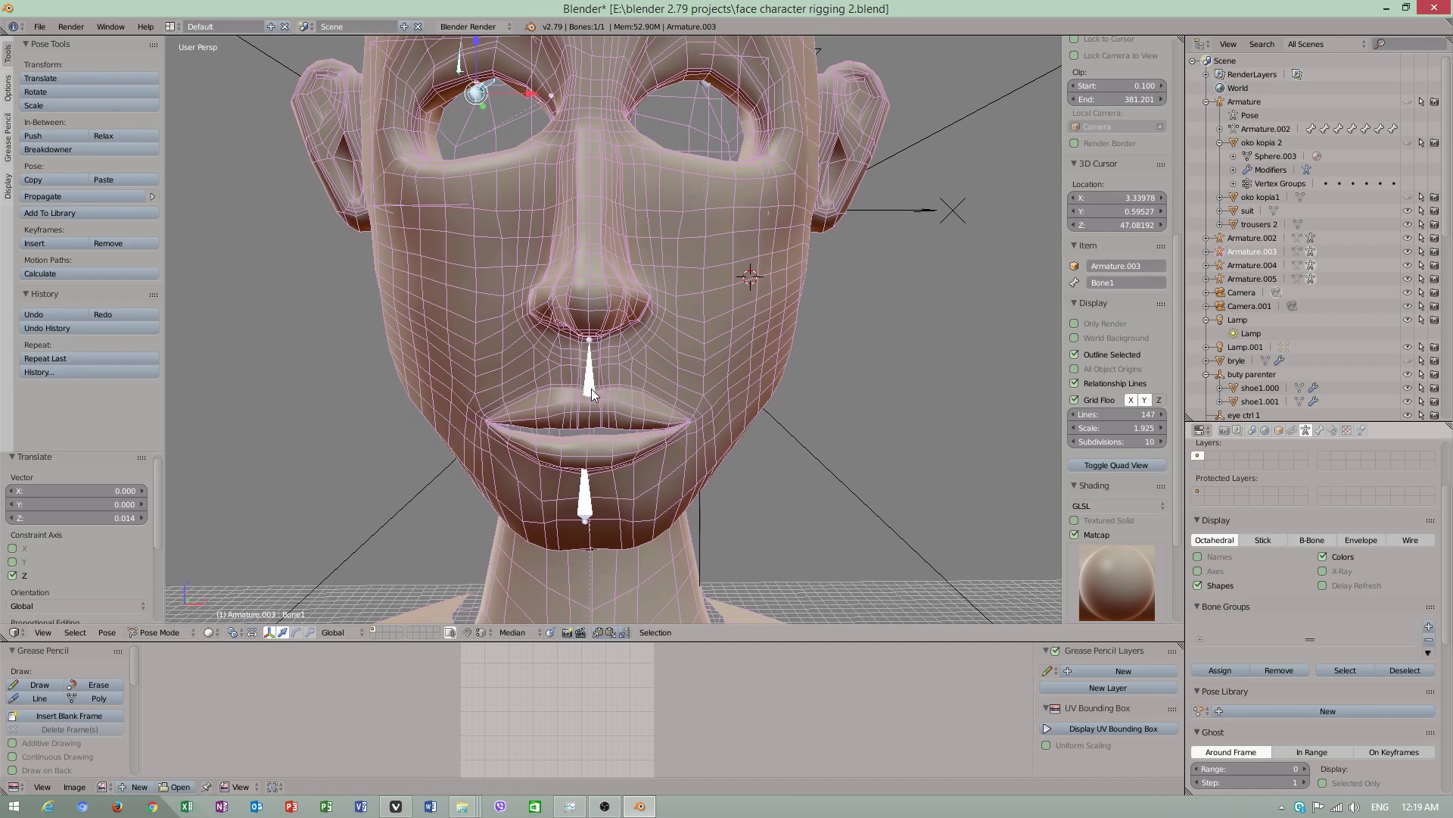
middle_drag(656, 386, 702, 368)
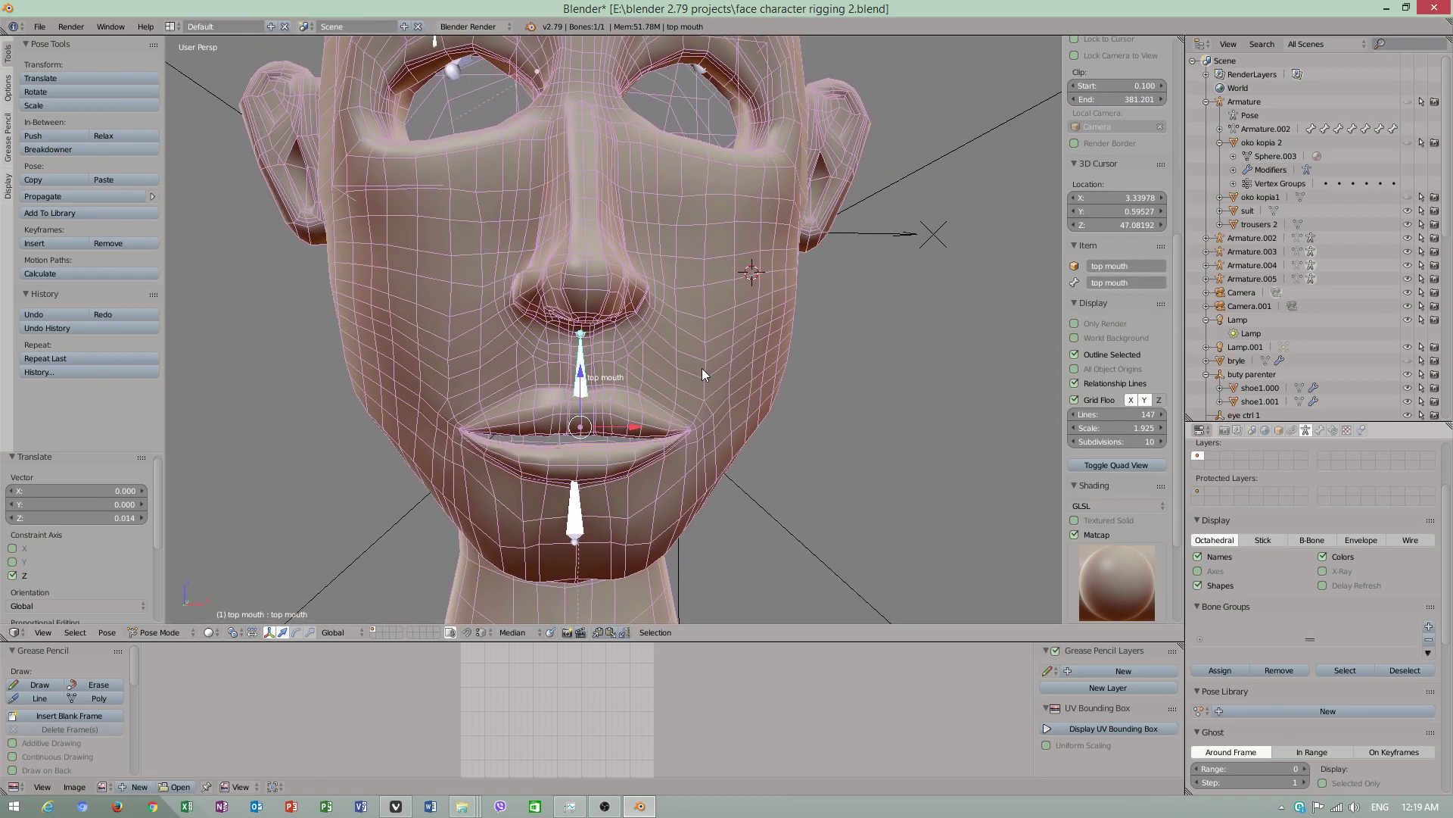
scroll(608, 365, up, 3)
scroll(608, 365, down, 4)
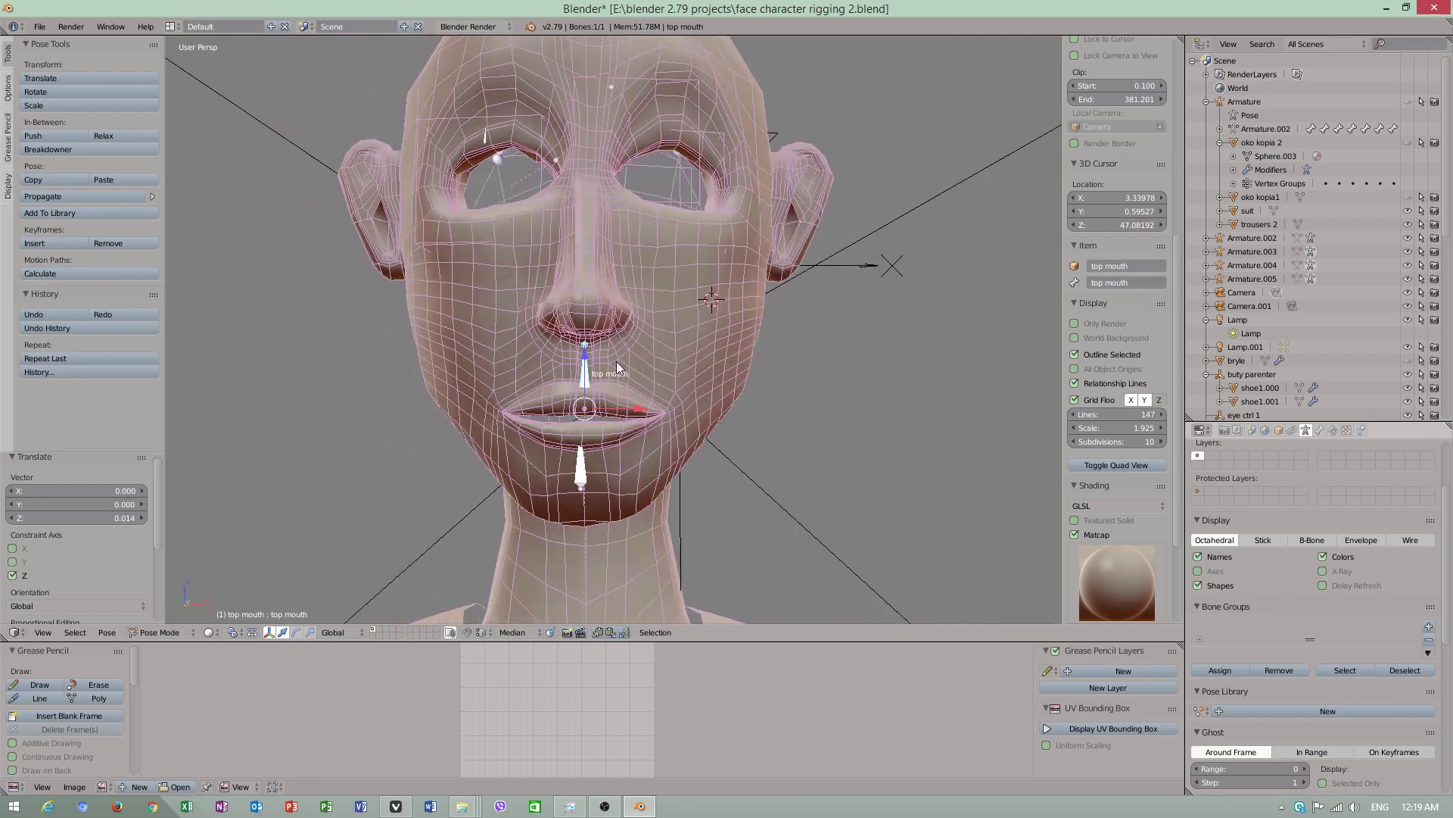
key(ctrl+Tab)
right_click(657, 357)
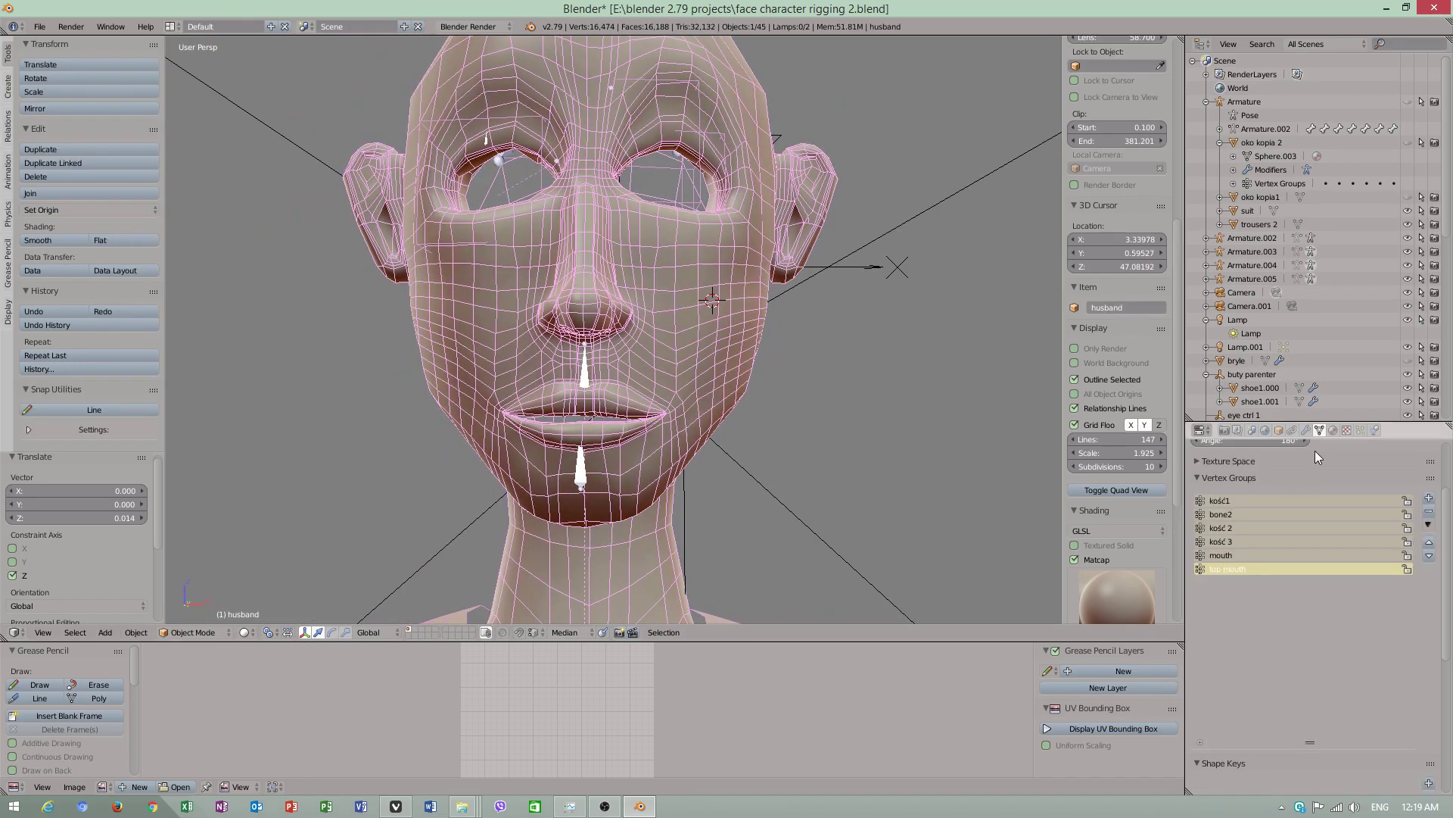
right_click(588, 387)
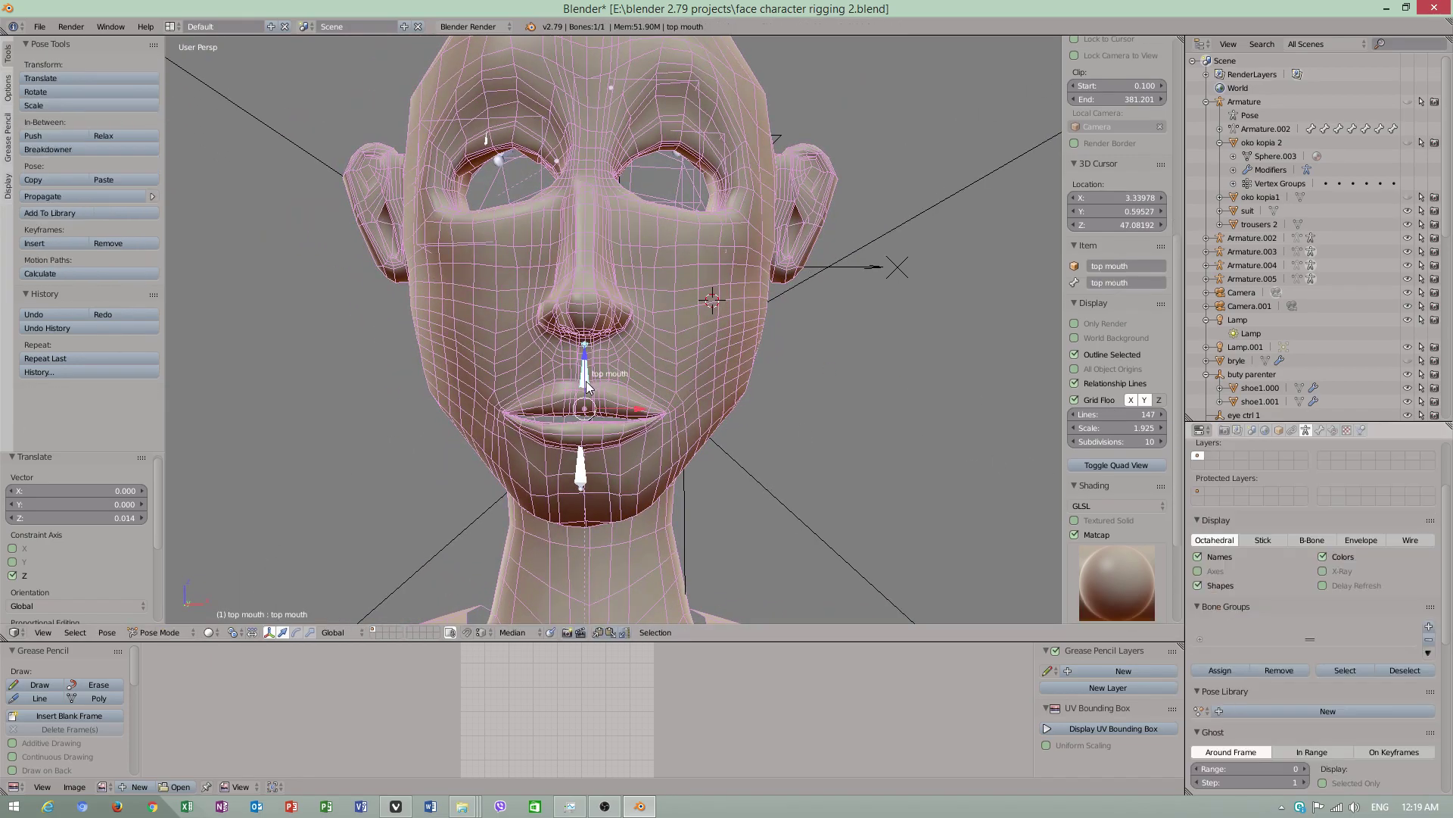
right_click(710, 394)
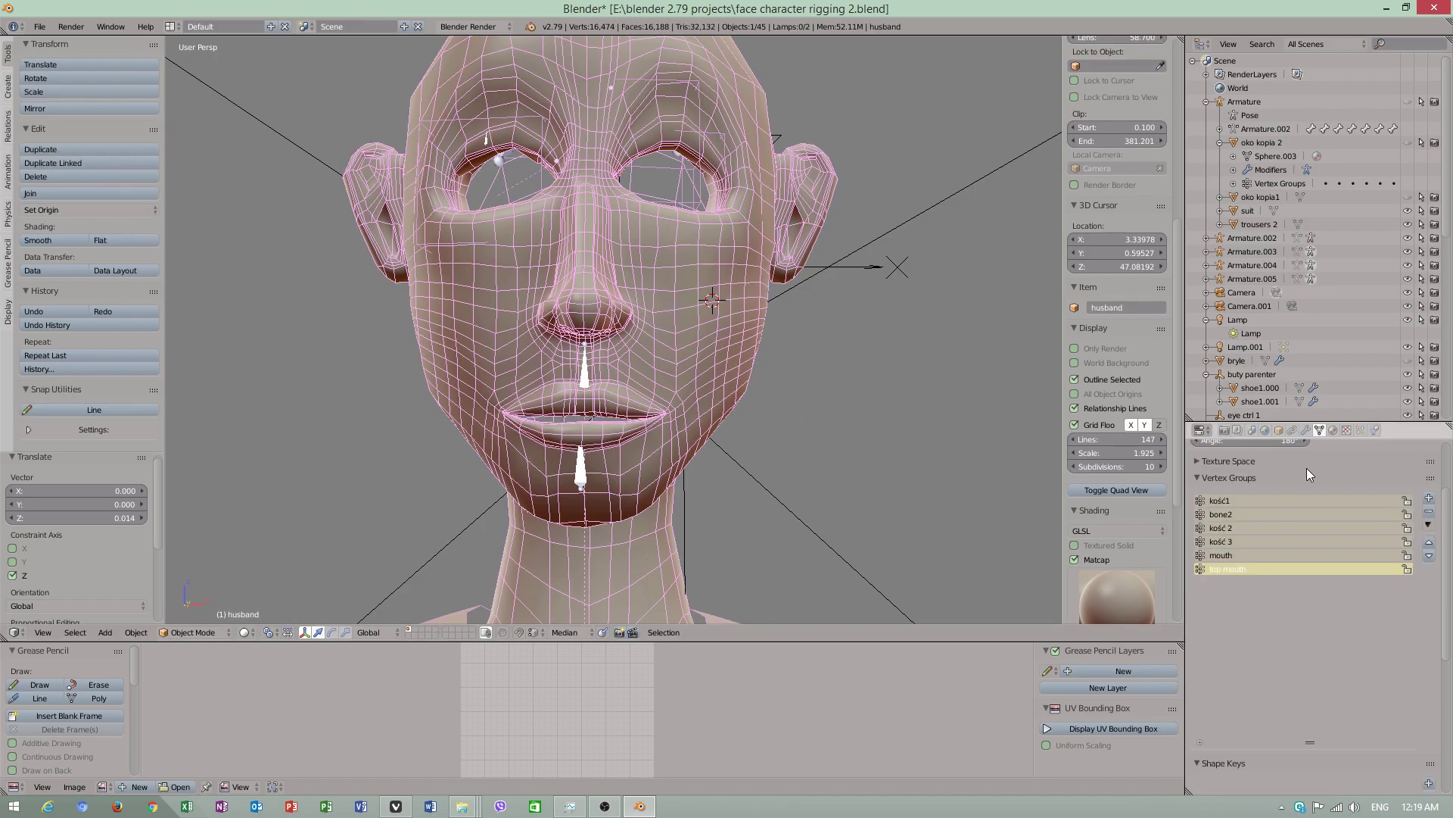
Step: Enable Bone Envelopes binding on the top mouth armature modifier (Armature.003)
click(1308, 431)
scroll(1296, 504, down, 3)
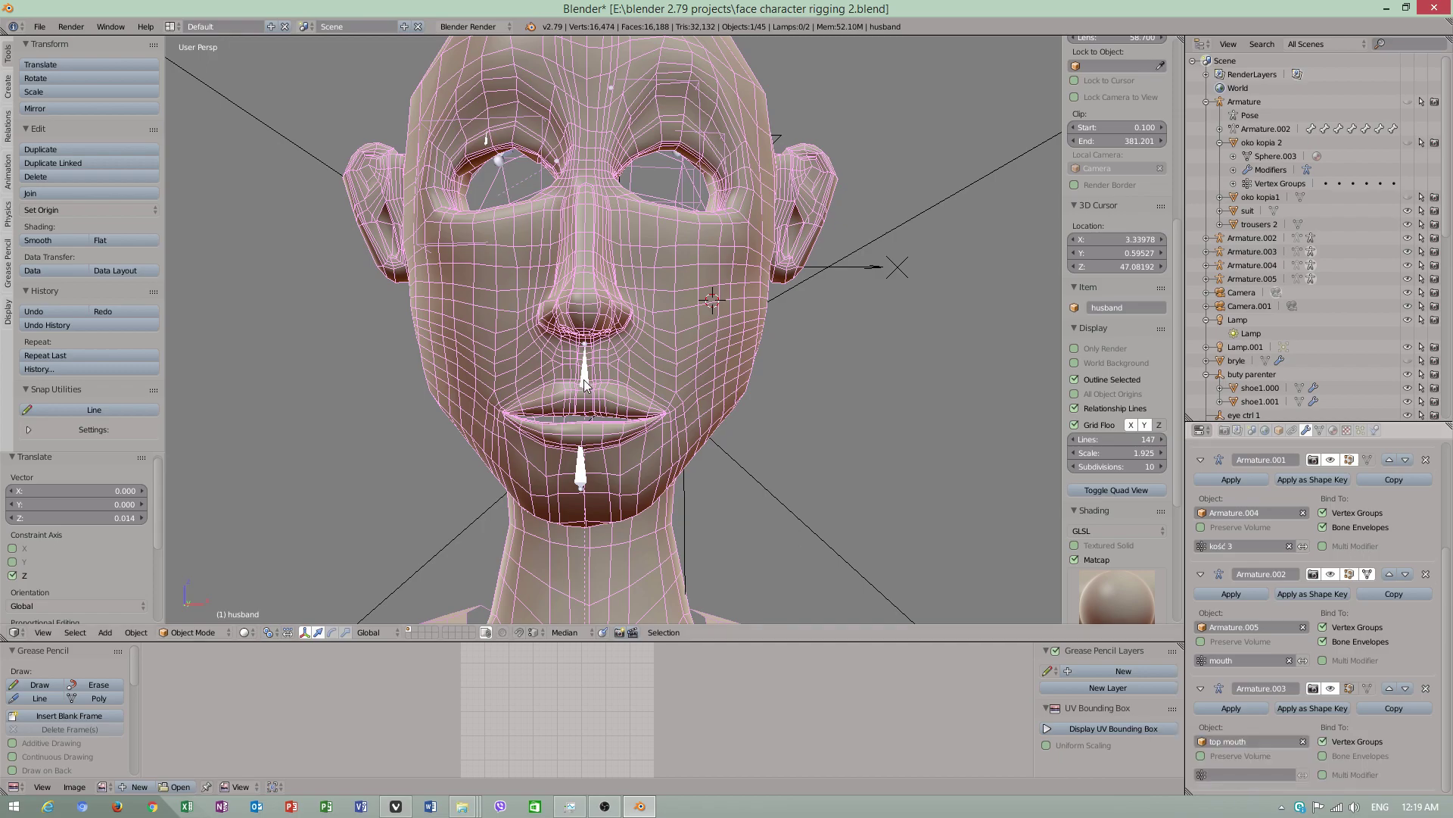
scroll(587, 397, up, 2)
scroll(587, 397, up, 8)
scroll(693, 423, down, 5)
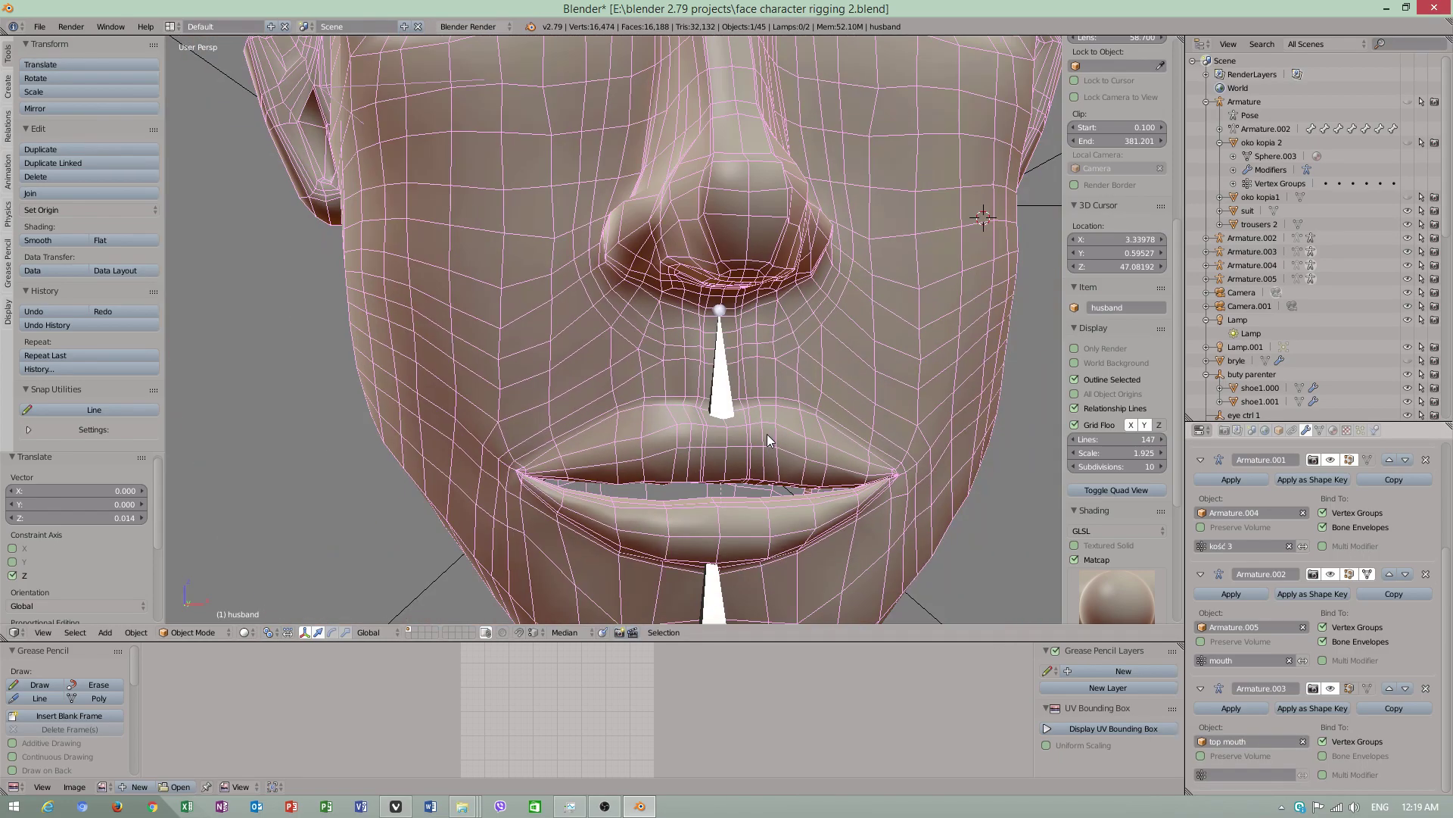
click(1324, 756)
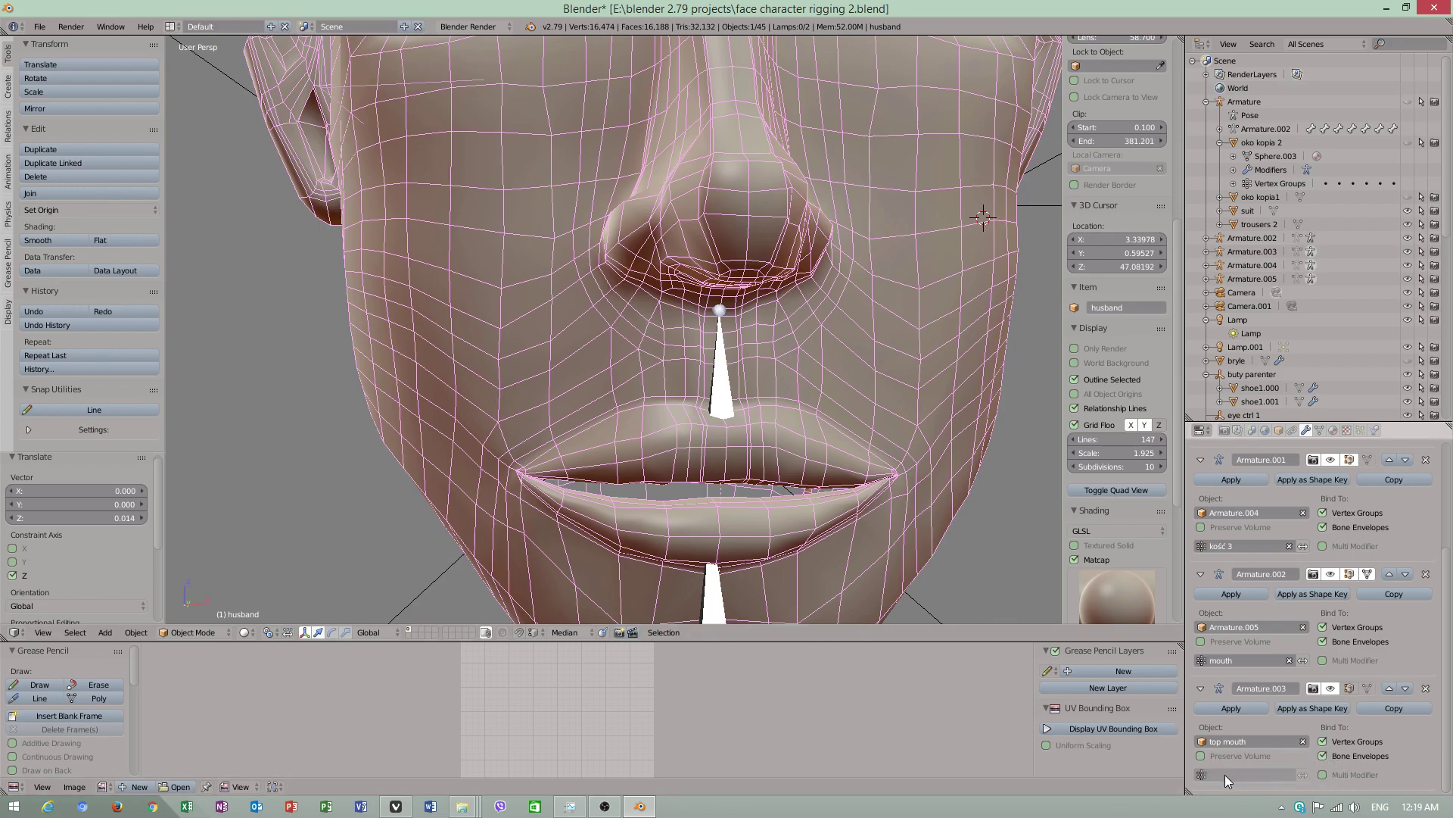
Step: In Weight Paint mode with the vertex groups shown, select vertices around the painted mouth area
click(212, 632)
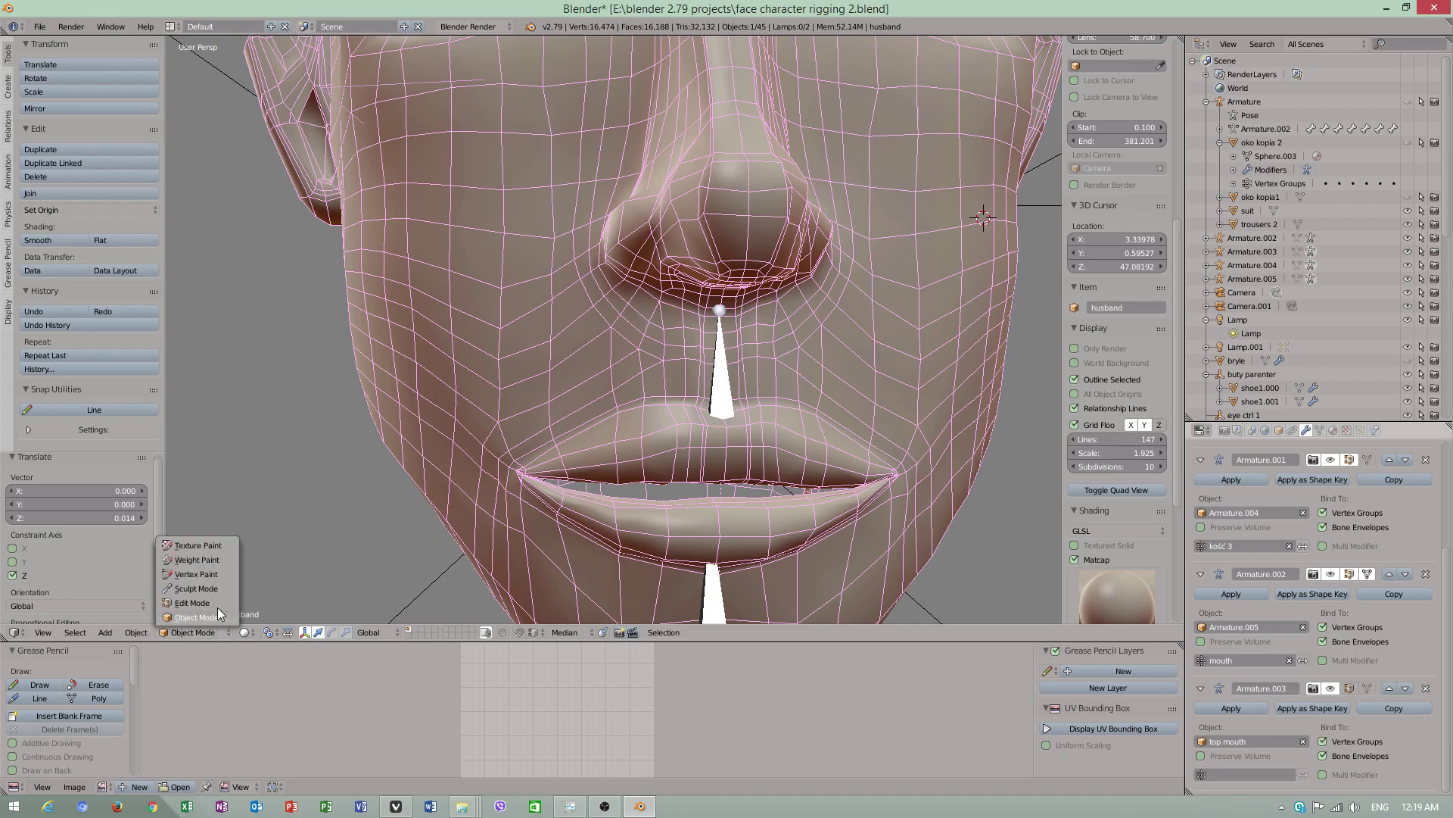
click(207, 562)
scroll(714, 462, down, 2)
scroll(769, 457, down, 2)
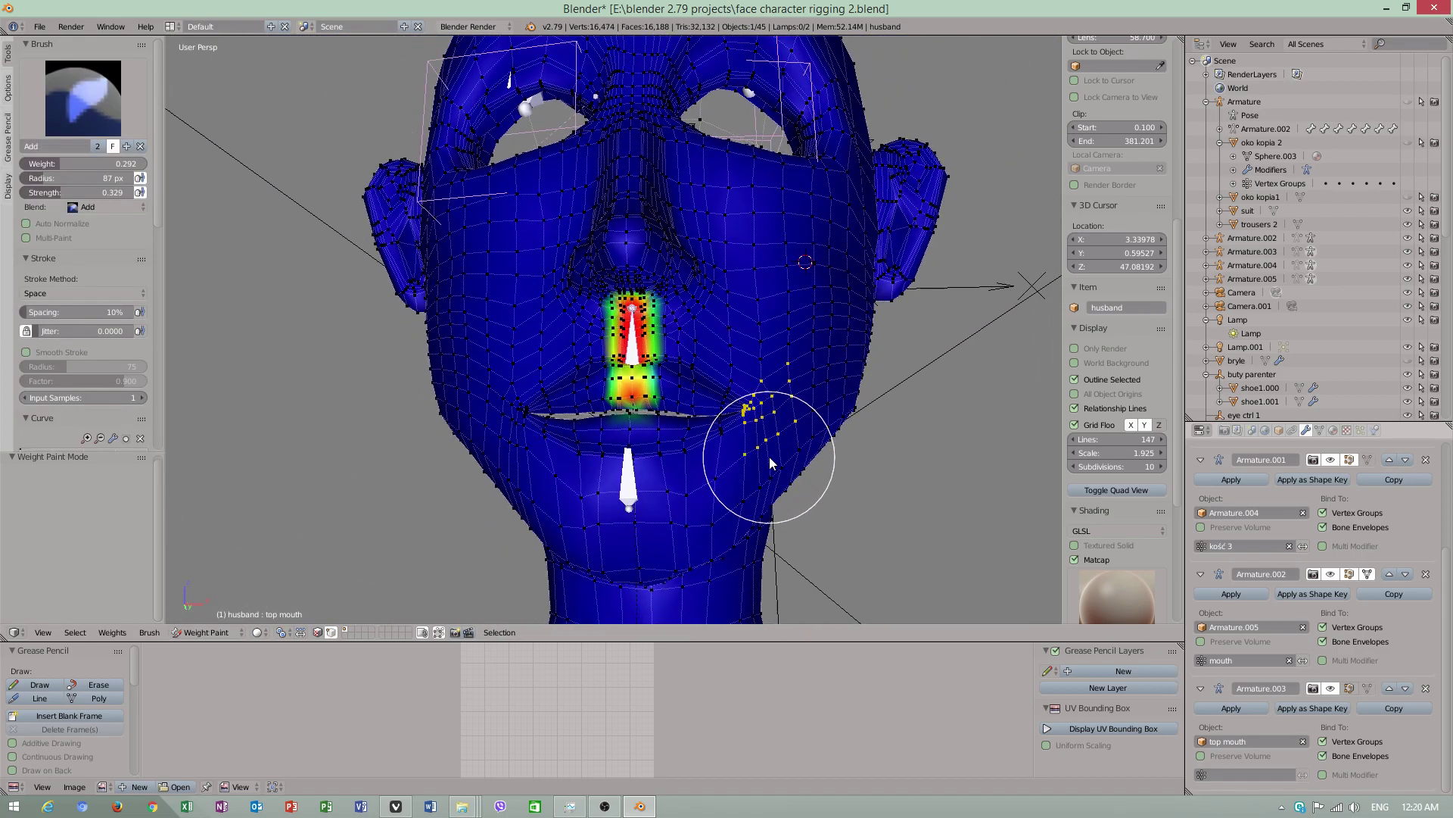
click(1320, 431)
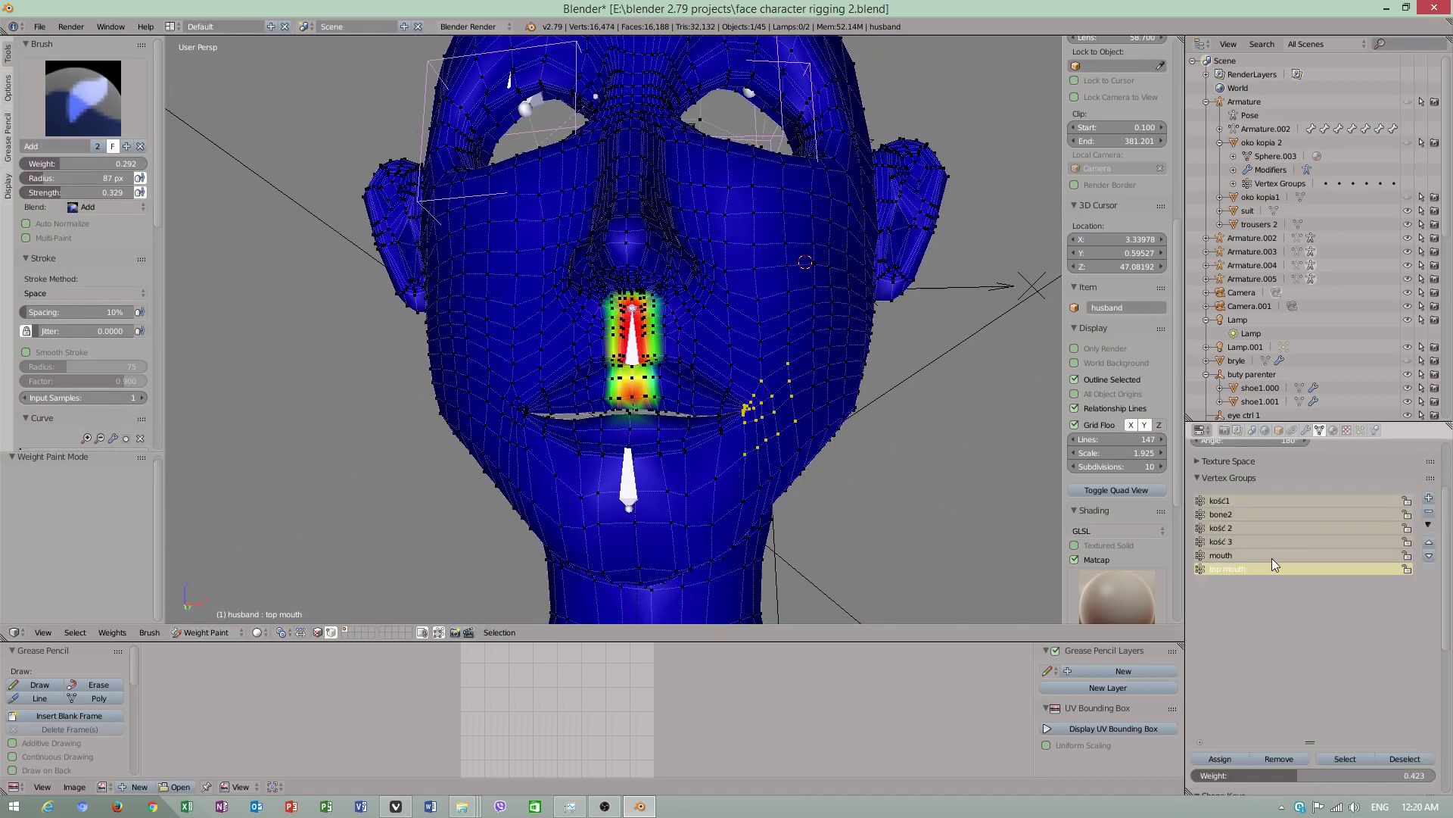
scroll(648, 391, up, 1)
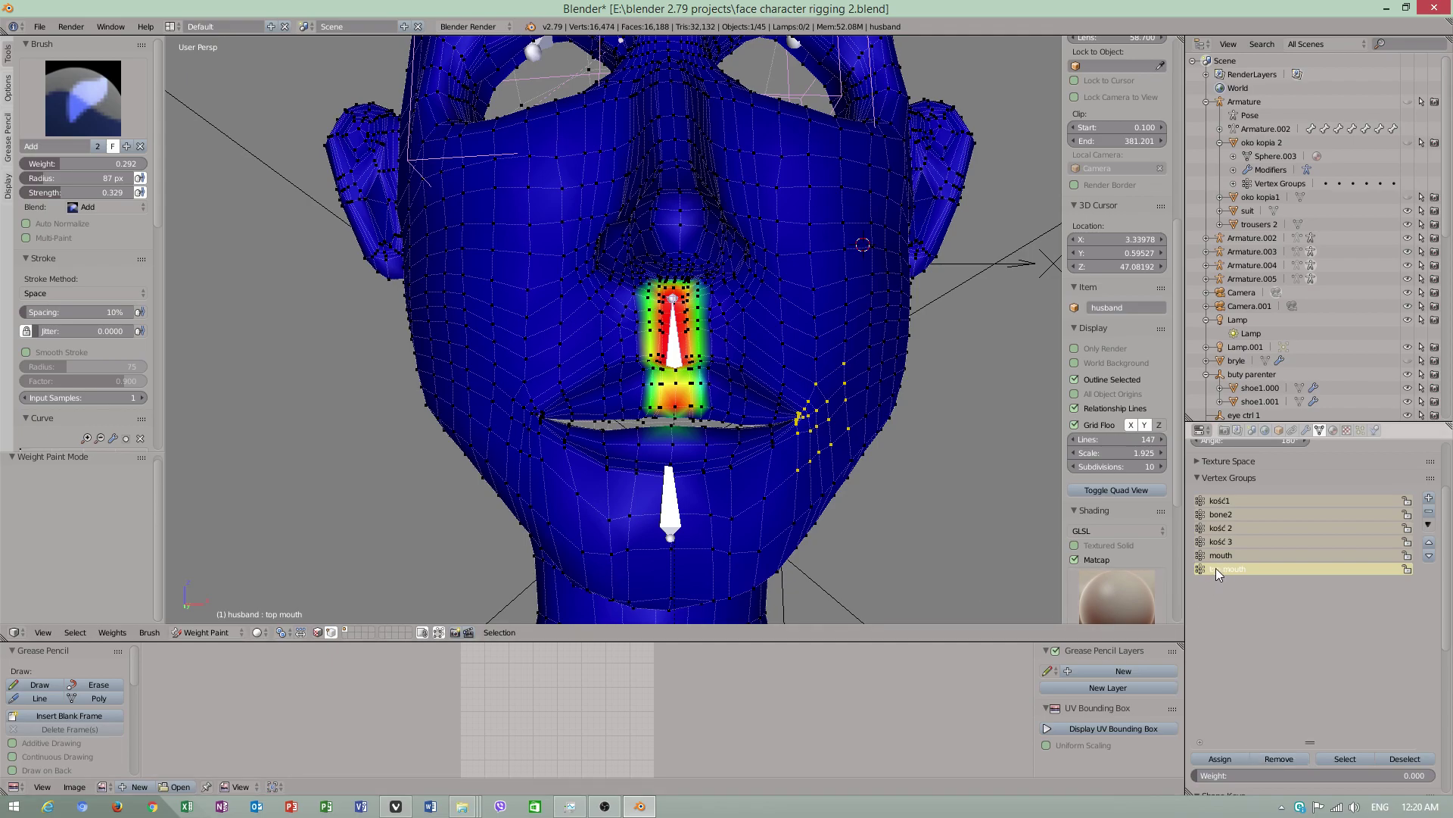
mouse_move(860, 455)
middle_down()
mouse_move(762, 454)
mouse_move(701, 404)
middle_up()
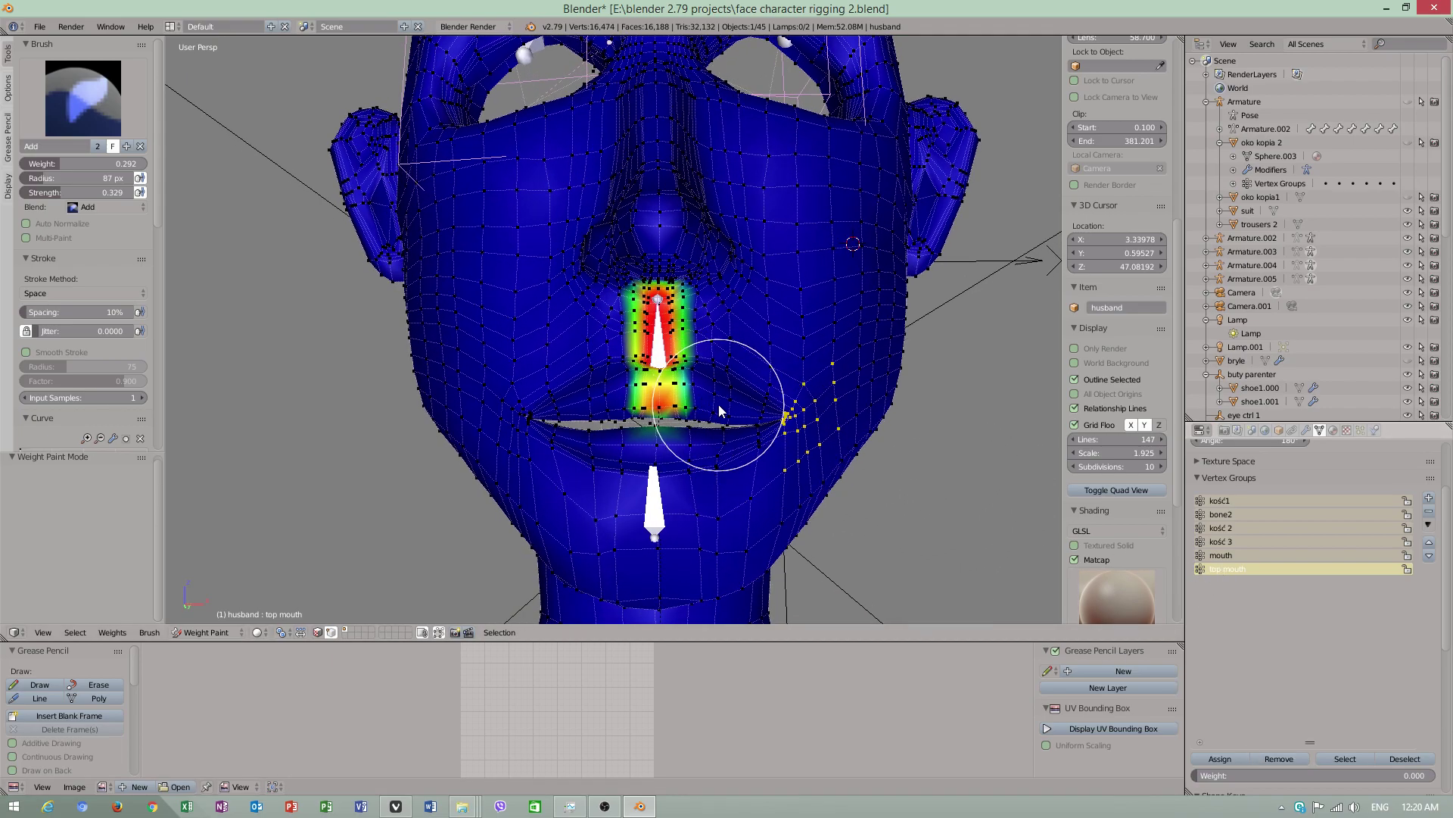
mouse_move(685, 426)
mouse_down()
mouse_move(803, 478)
mouse_move(774, 493)
mouse_up()
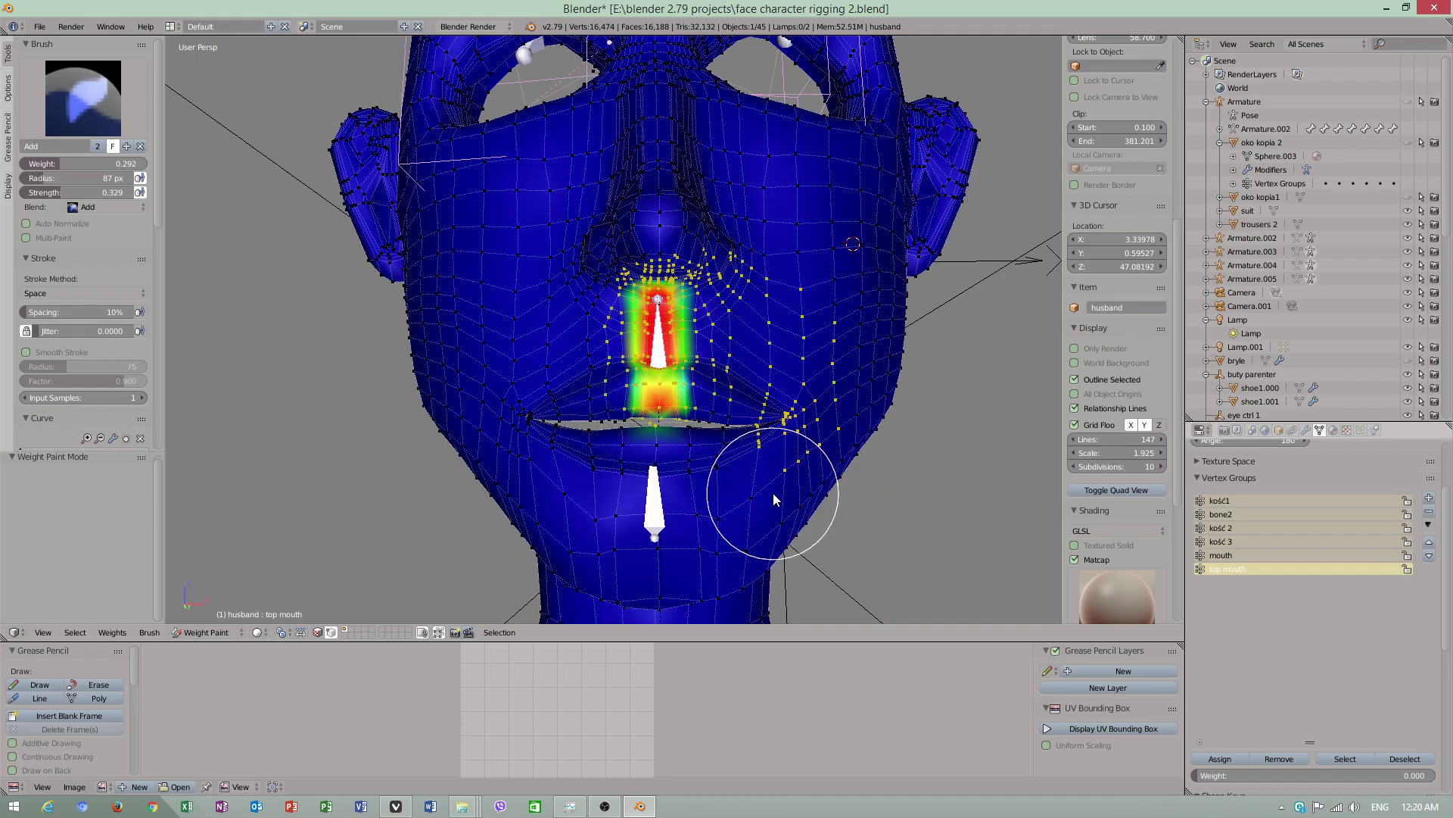
Step: Remove the selected vertices from top mouth and sample which groups affect the mouth and cheek
click(1276, 763)
scroll(657, 383, up, 2)
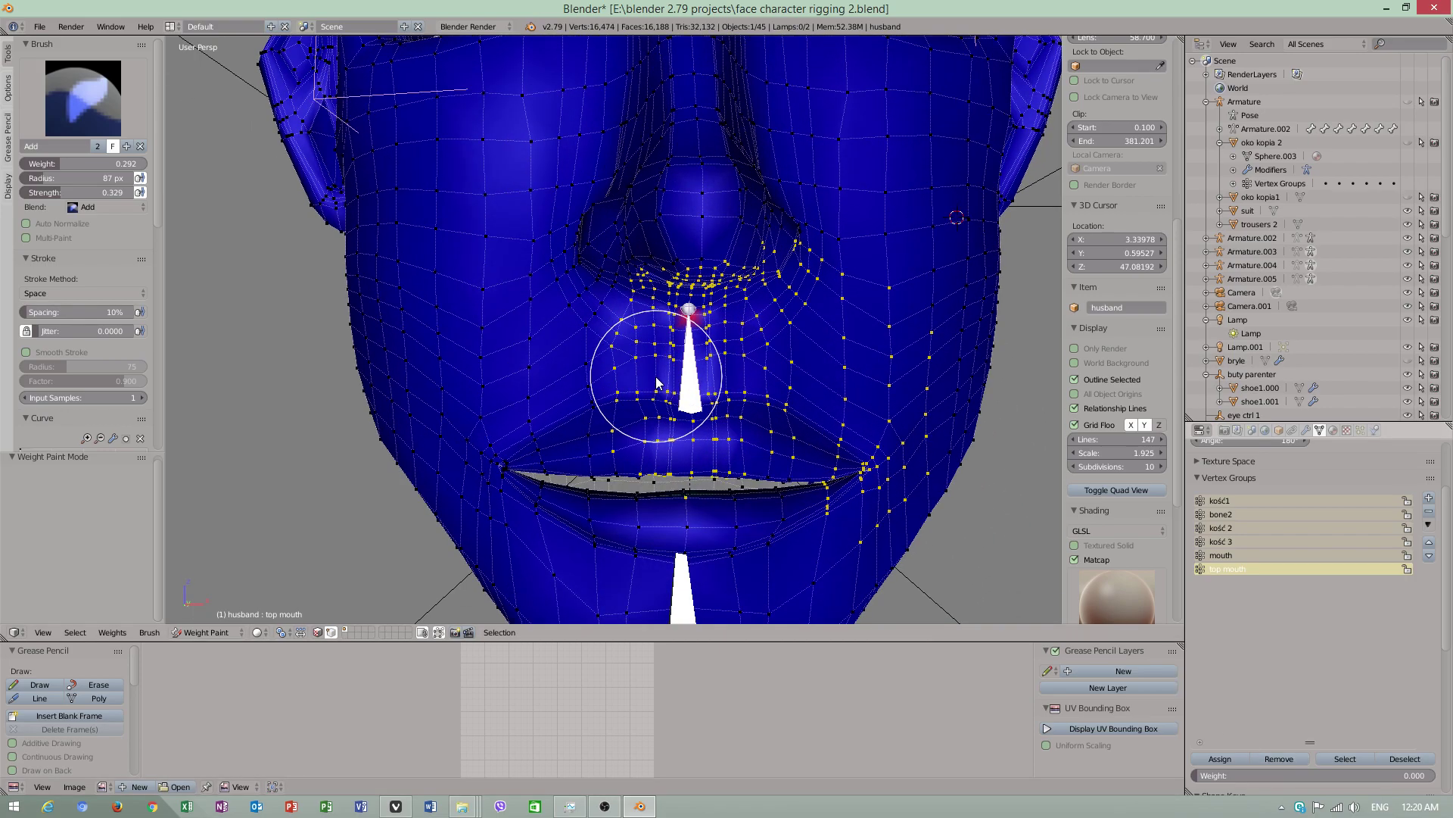
scroll(656, 384, up, 2)
middle_drag(659, 454, 752, 270)
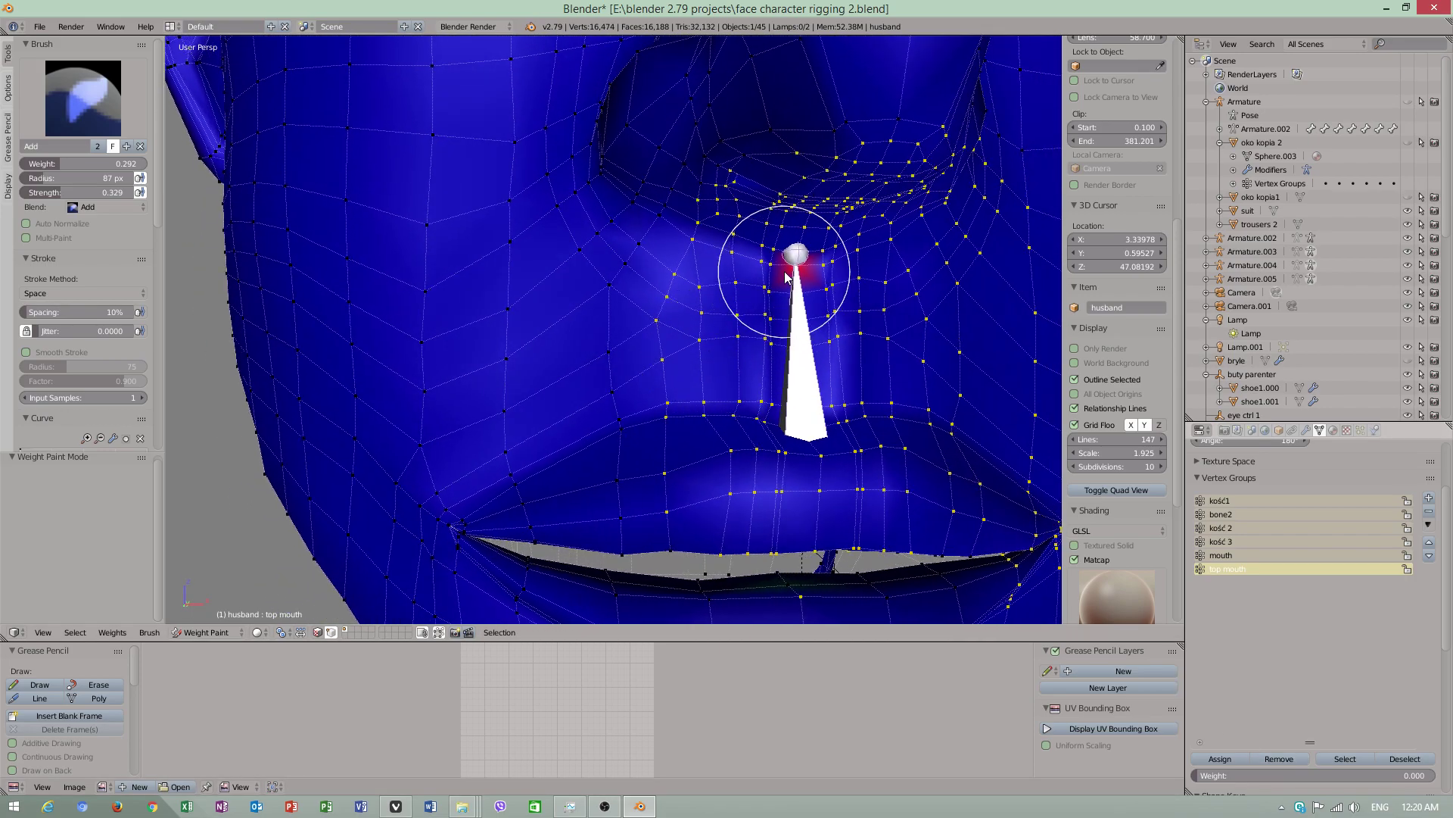
ctrl+right_click(795, 280)
right_click(797, 265)
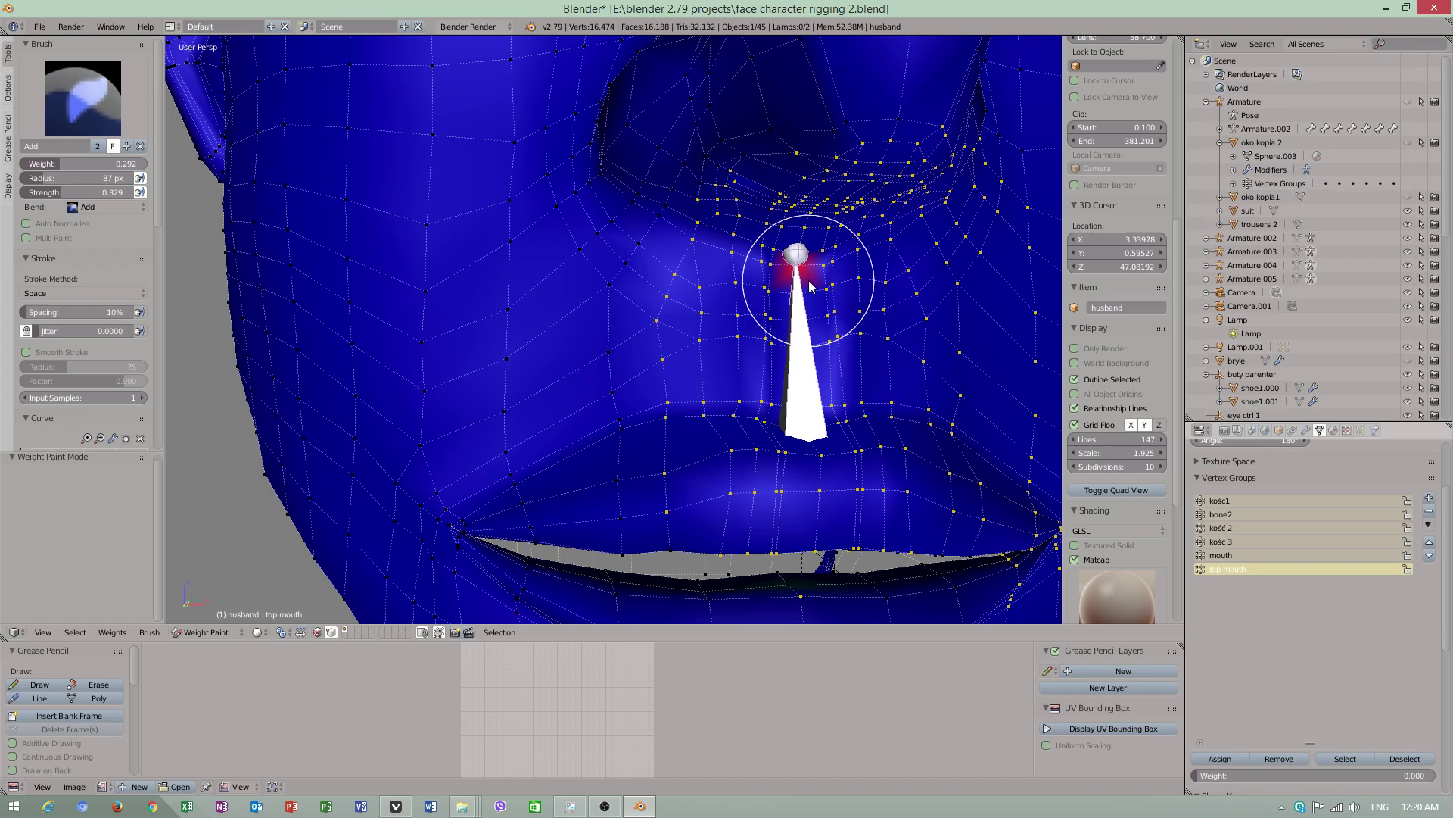
middle_drag(854, 298, 528, 295)
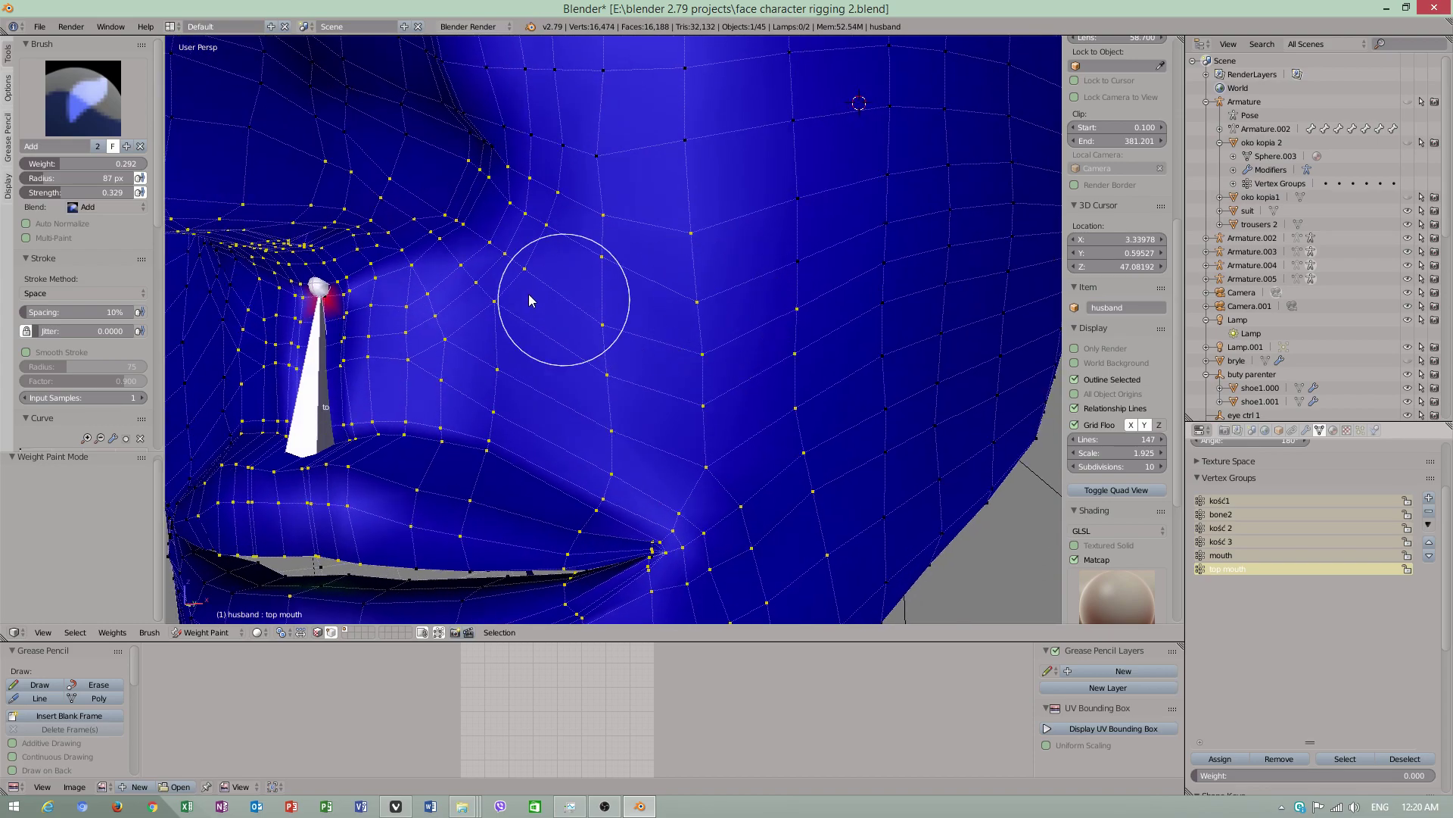
ctrl+right_click(327, 302)
click(327, 302)
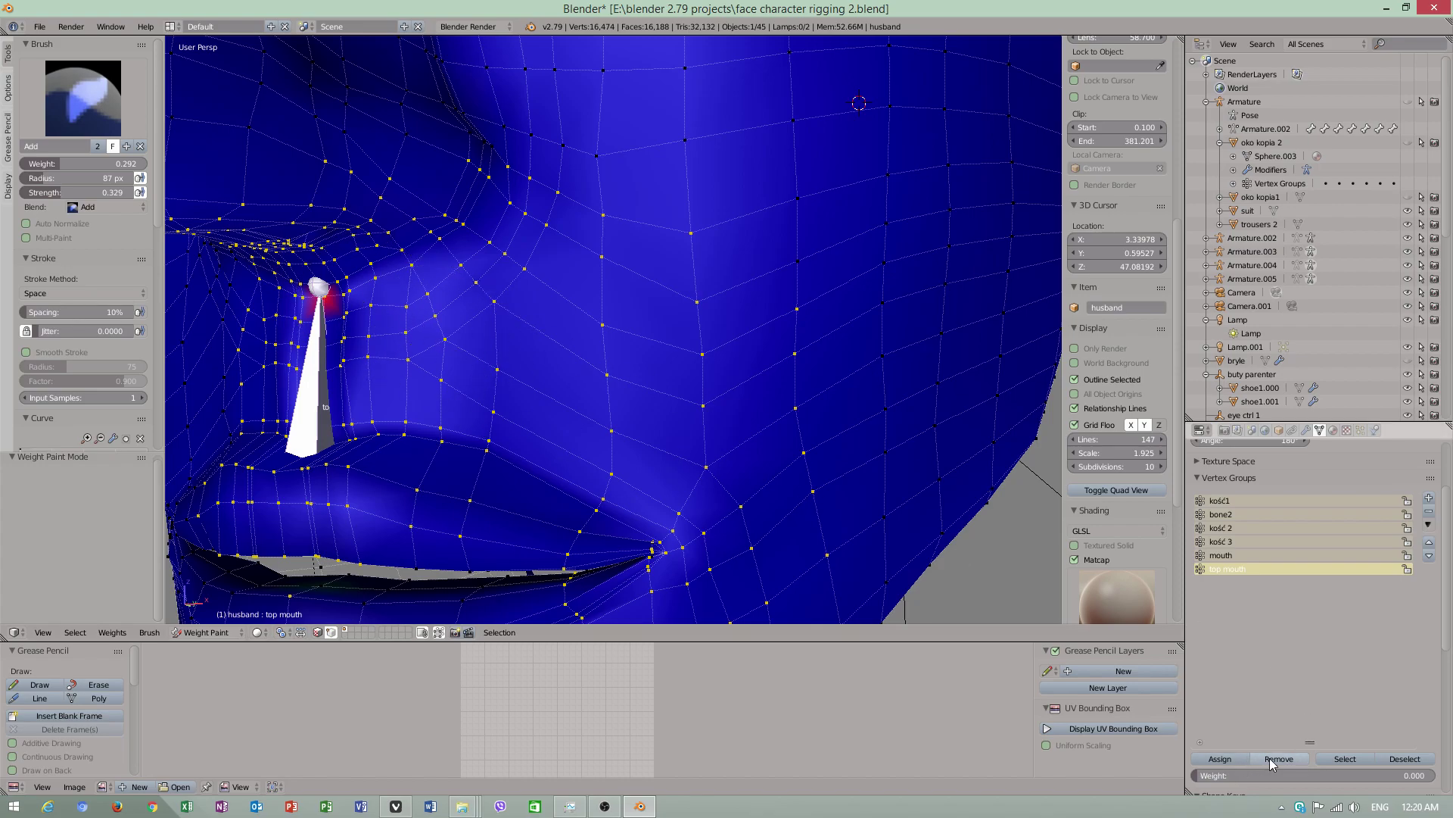
Step: Select the upper lip and left mouth corner vertices and set the weight to 0.298
middle_drag(780, 487, 512, 390)
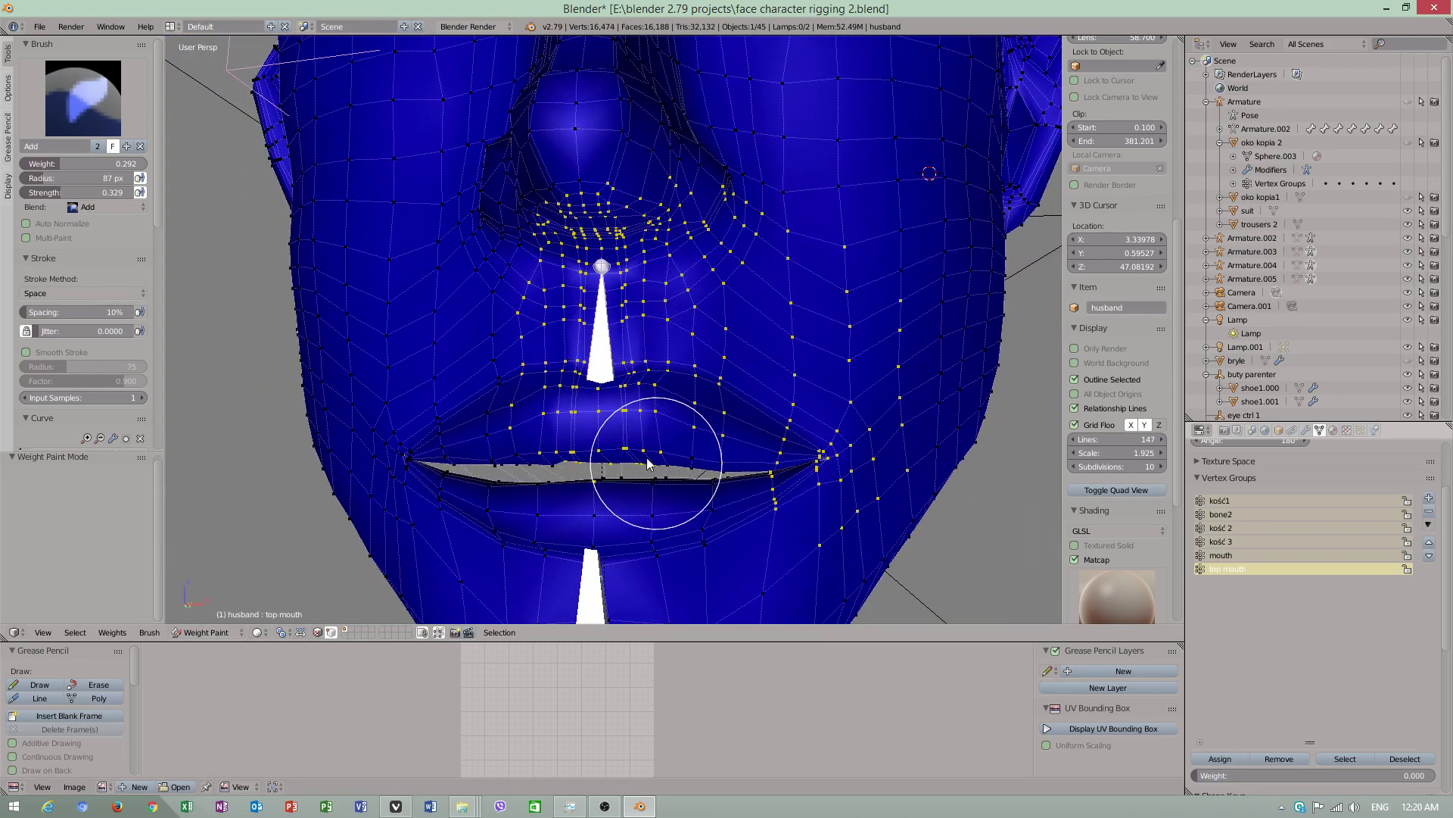
mouse_move(647, 463)
middle_down()
mouse_move(633, 461)
mouse_move(688, 454)
middle_up()
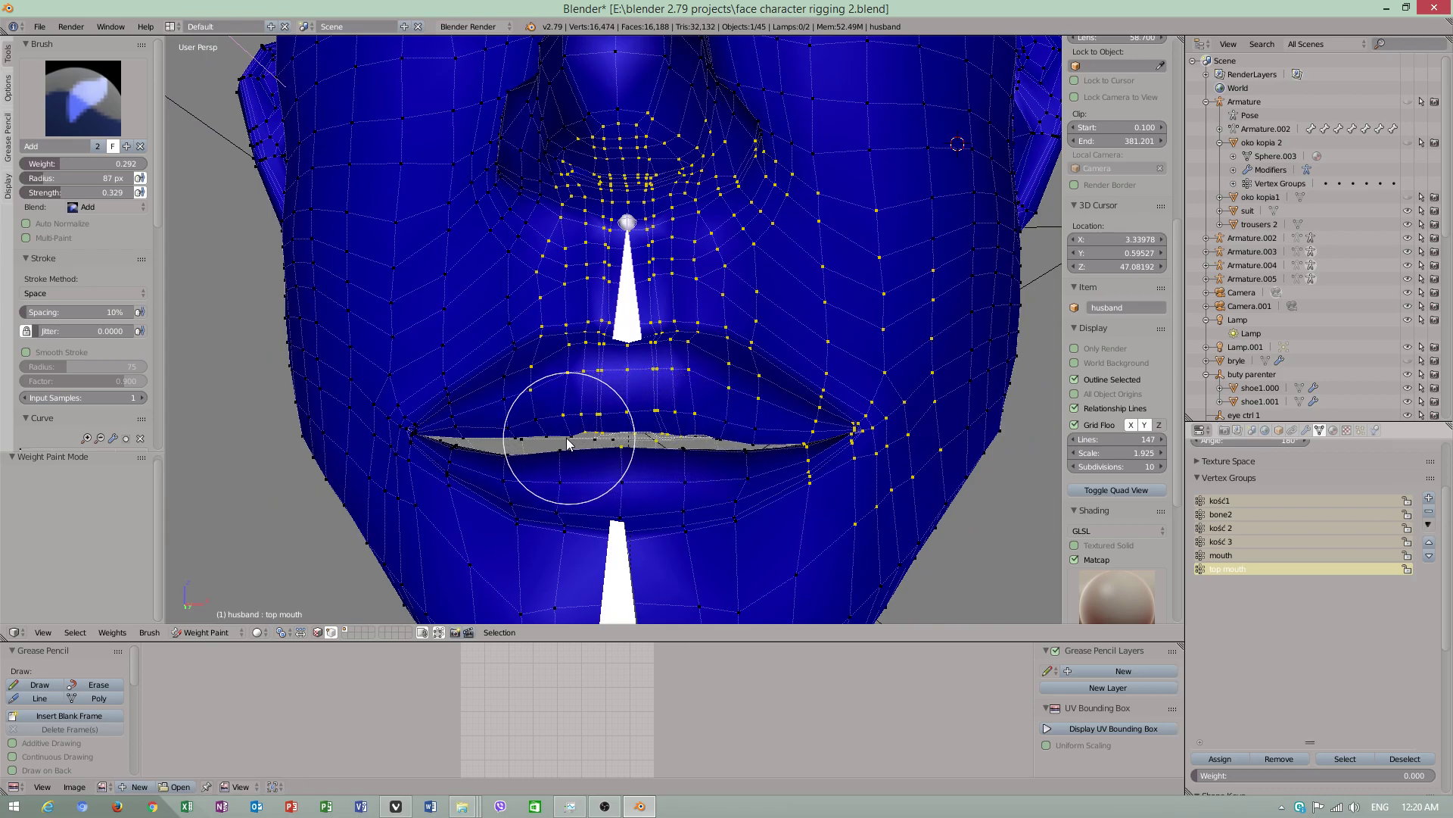
ctrl+drag(569, 443, 872, 351)
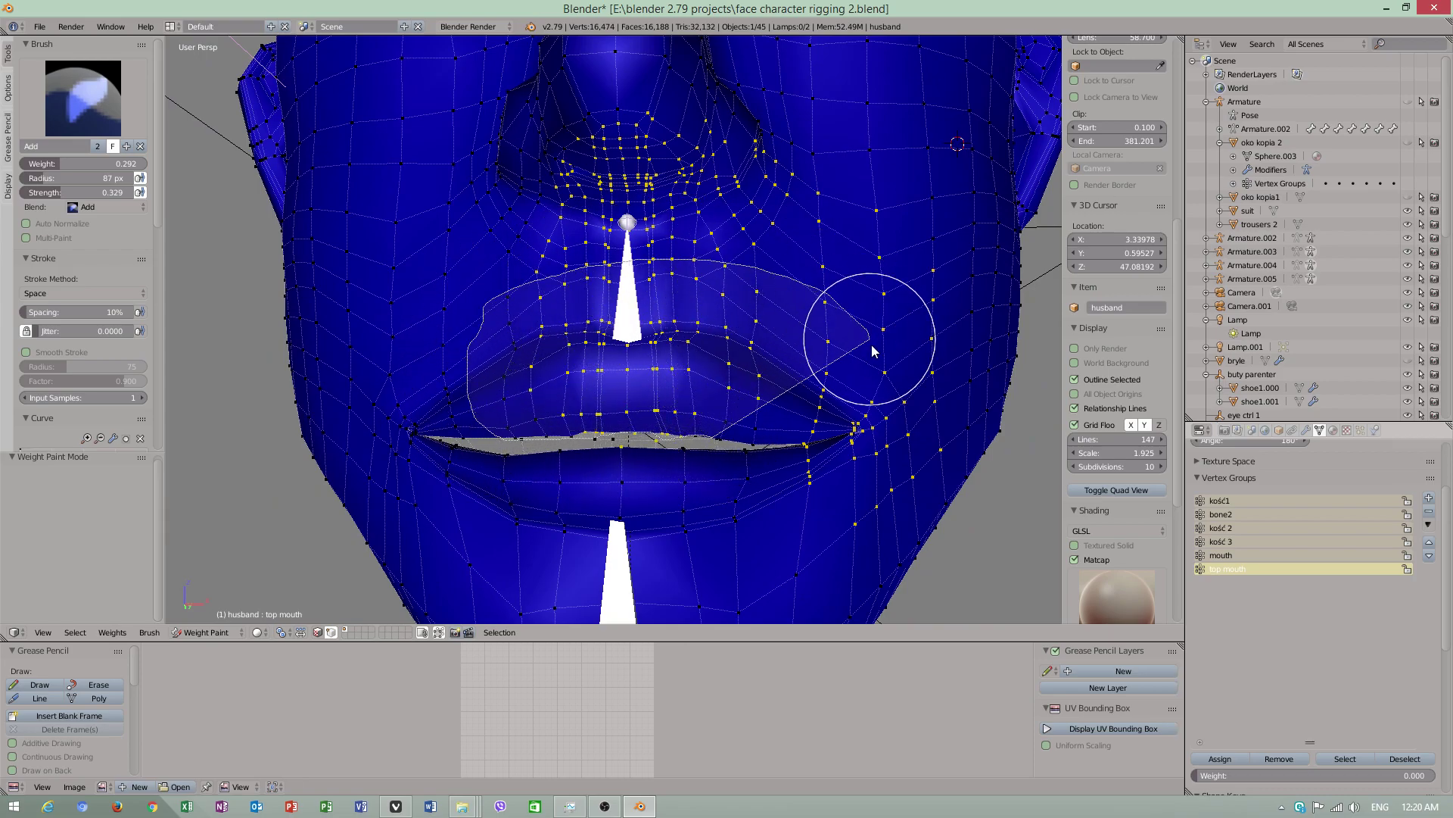
ctrl+drag(873, 350, 808, 452)
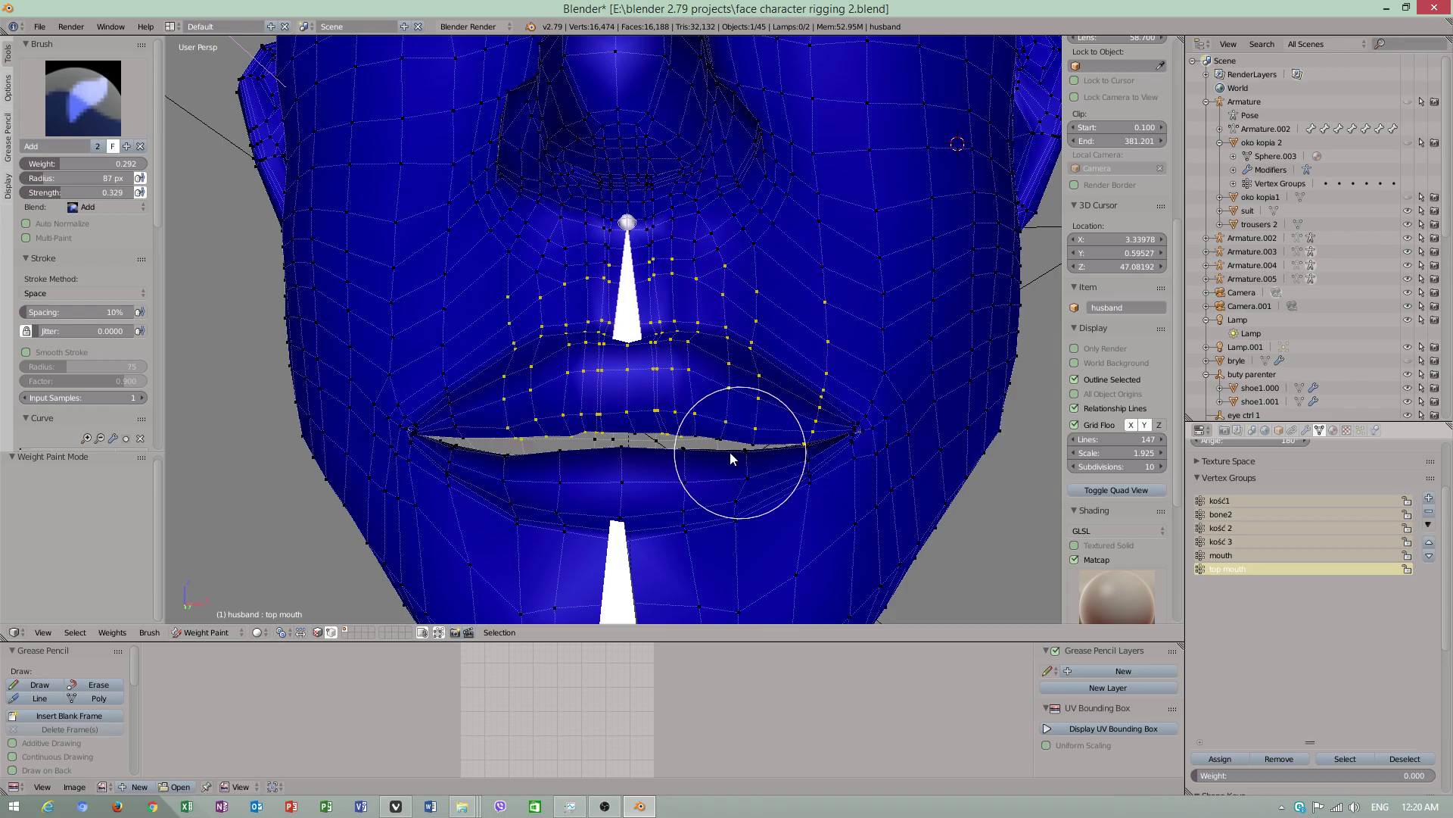
middle_drag(730, 459, 648, 390)
scroll(720, 422, up, 2)
scroll(697, 407, down, 1)
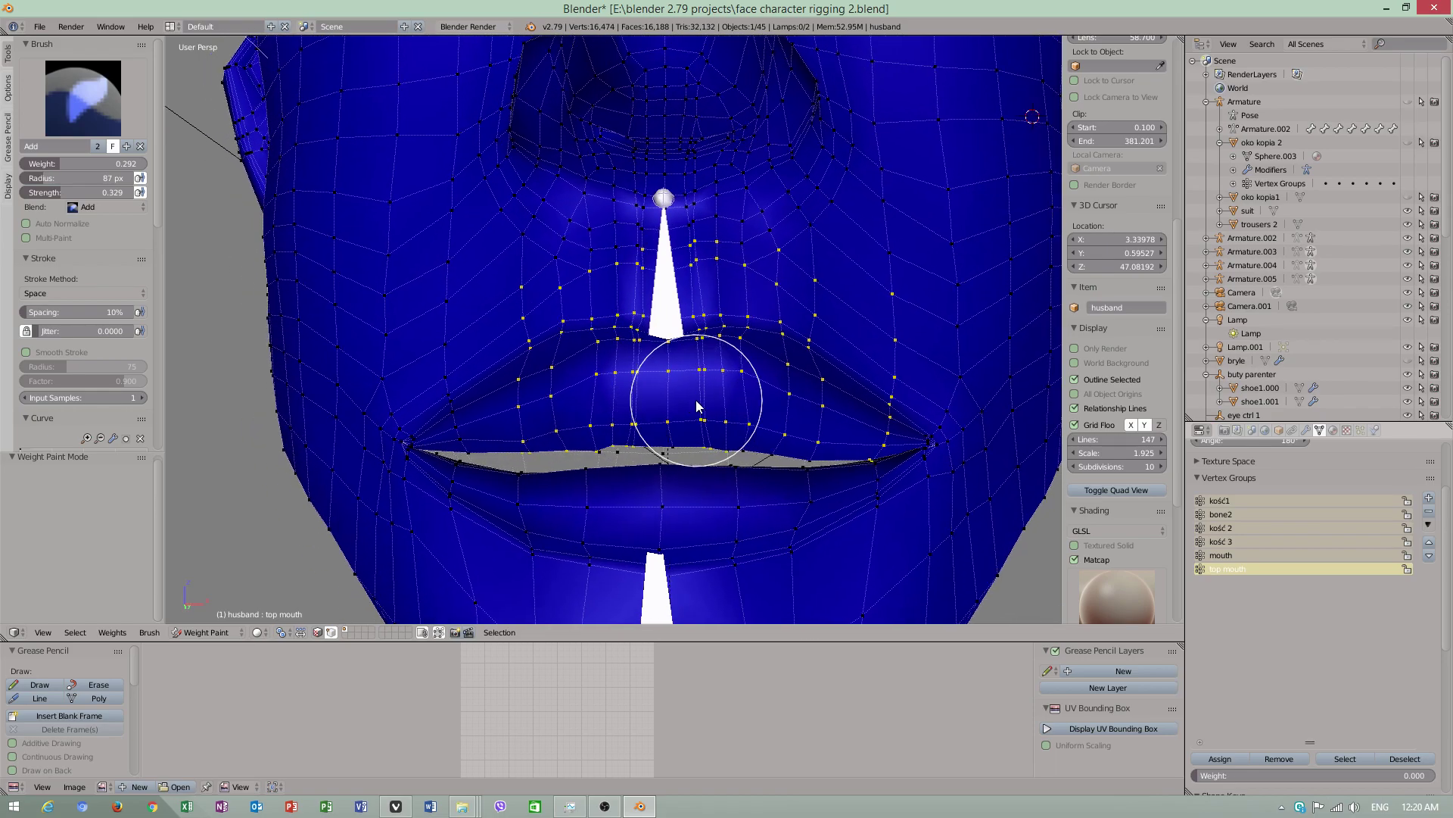
mouse_move(488, 452)
ctrl+mouse_down()
mouse_move(435, 382)
mouse_move(500, 290)
ctrl+mouse_up()
mouse_move(697, 383)
middle_down()
mouse_move(724, 408)
mouse_move(698, 396)
middle_up()
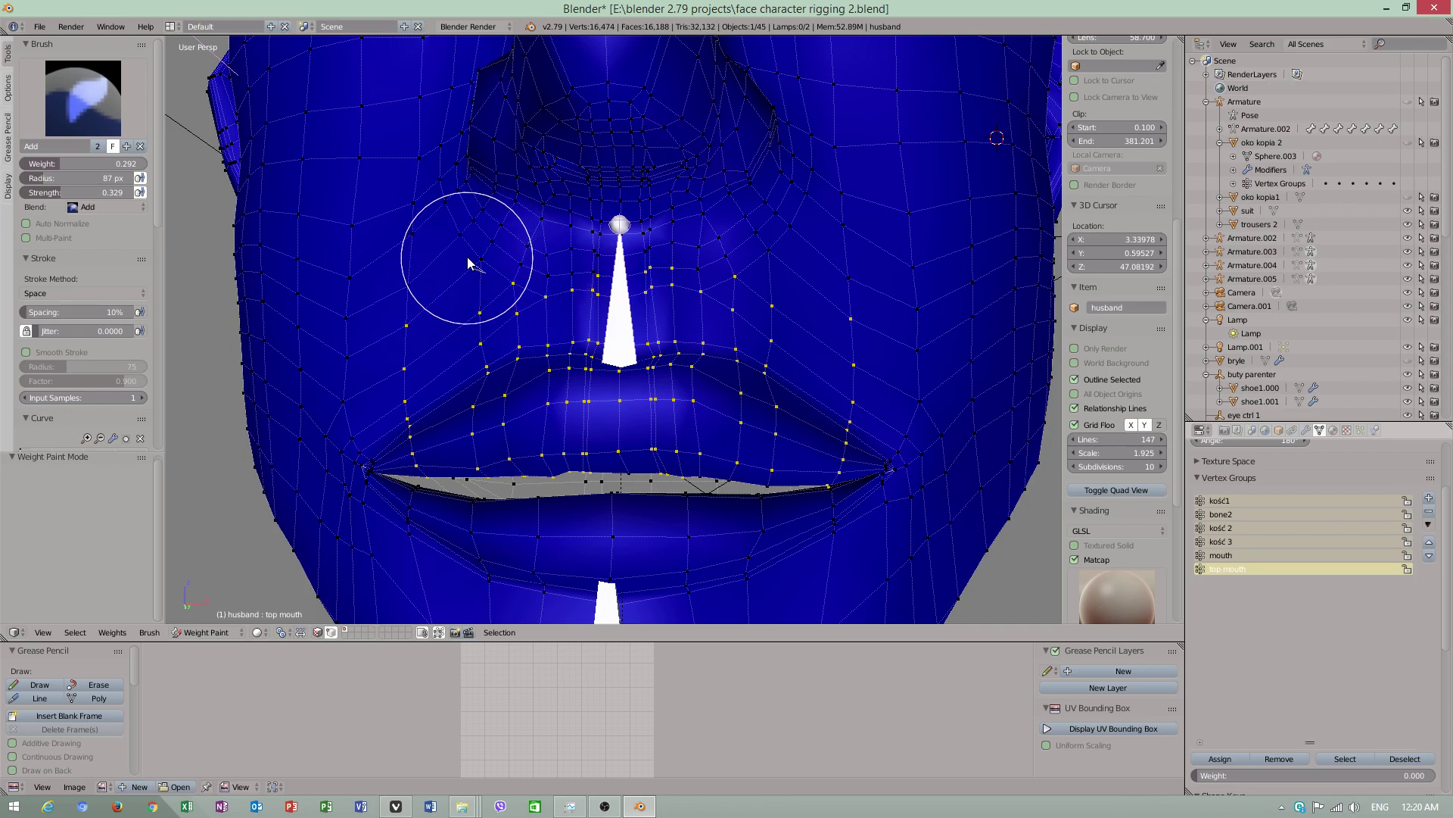
mouse_move(471, 258)
ctrl+mouse_down()
mouse_move(488, 261)
mouse_move(425, 375)
ctrl+mouse_up()
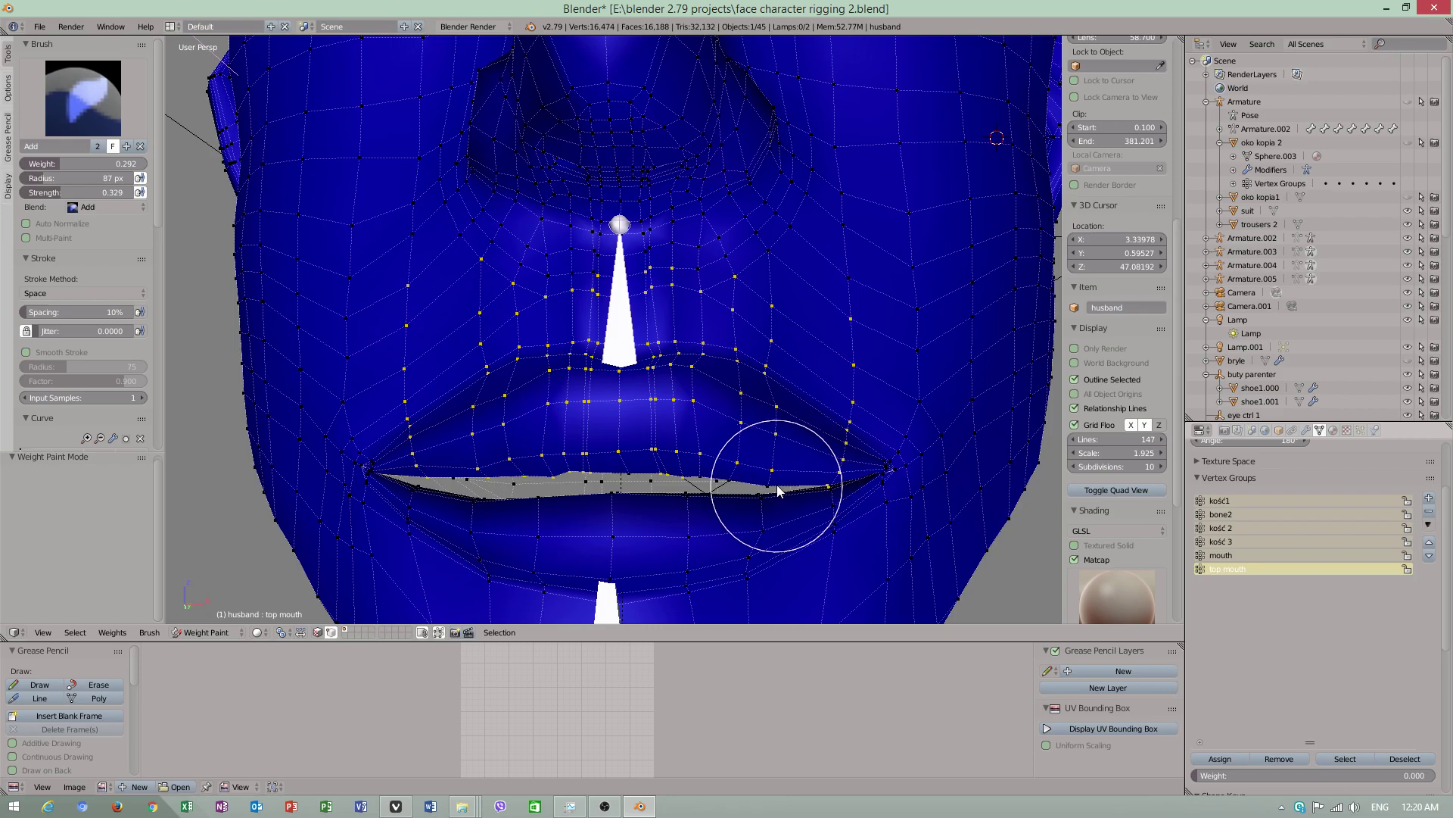
scroll(778, 488, up, 1)
scroll(739, 487, up, 1)
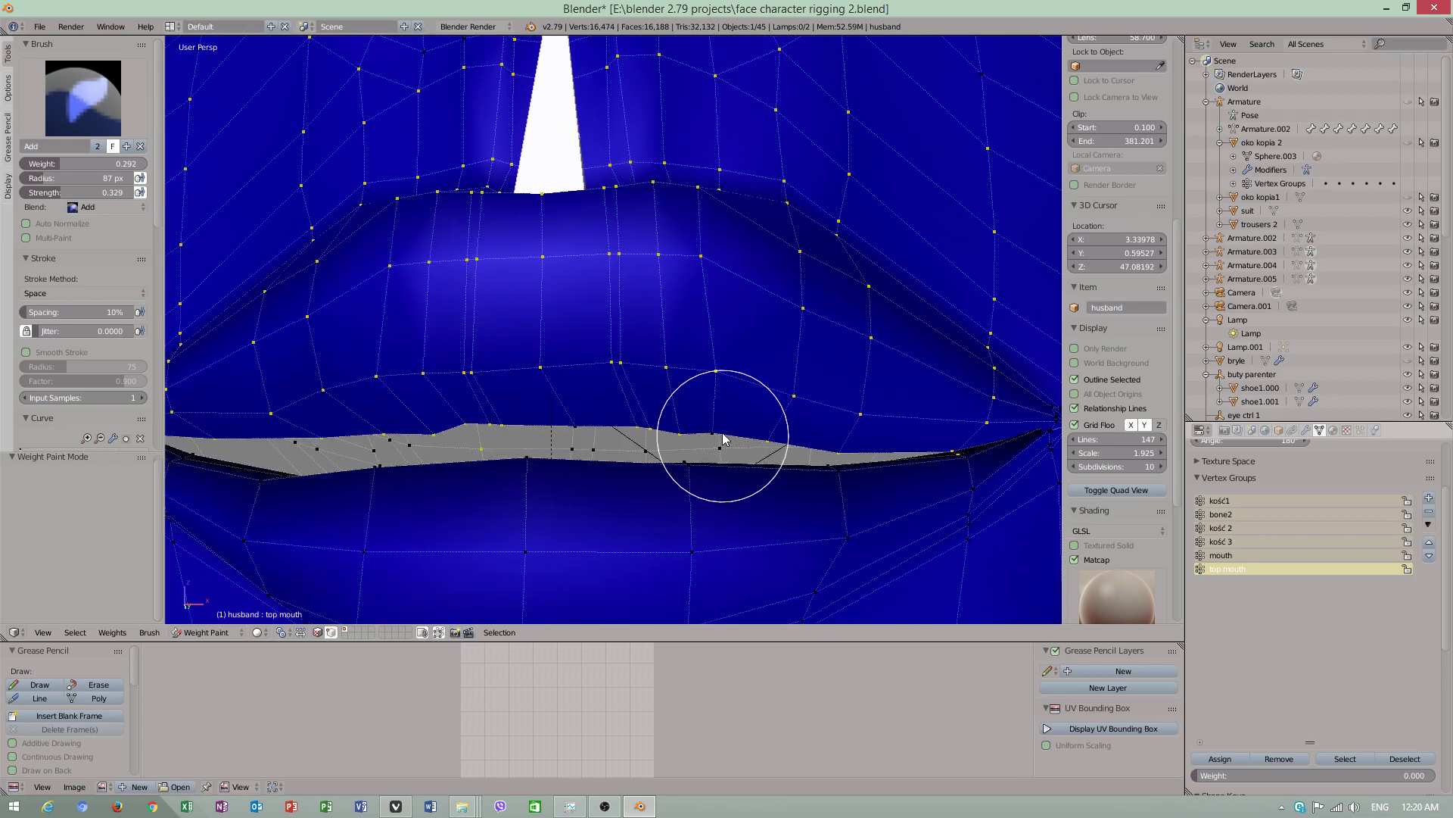
ctrl+drag(711, 432, 714, 448)
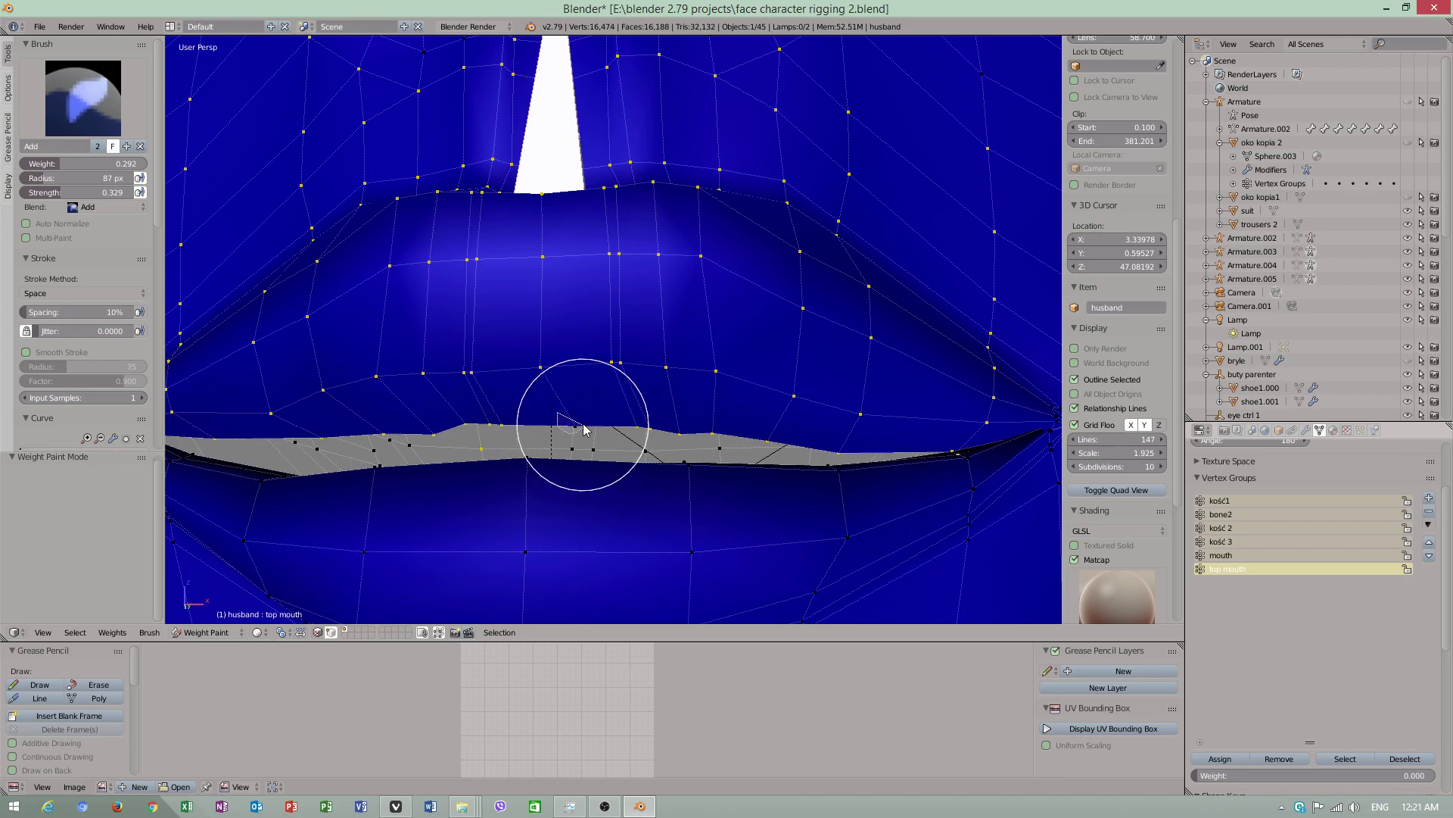
scroll(648, 449, down, 1)
scroll(649, 438, down, 2)
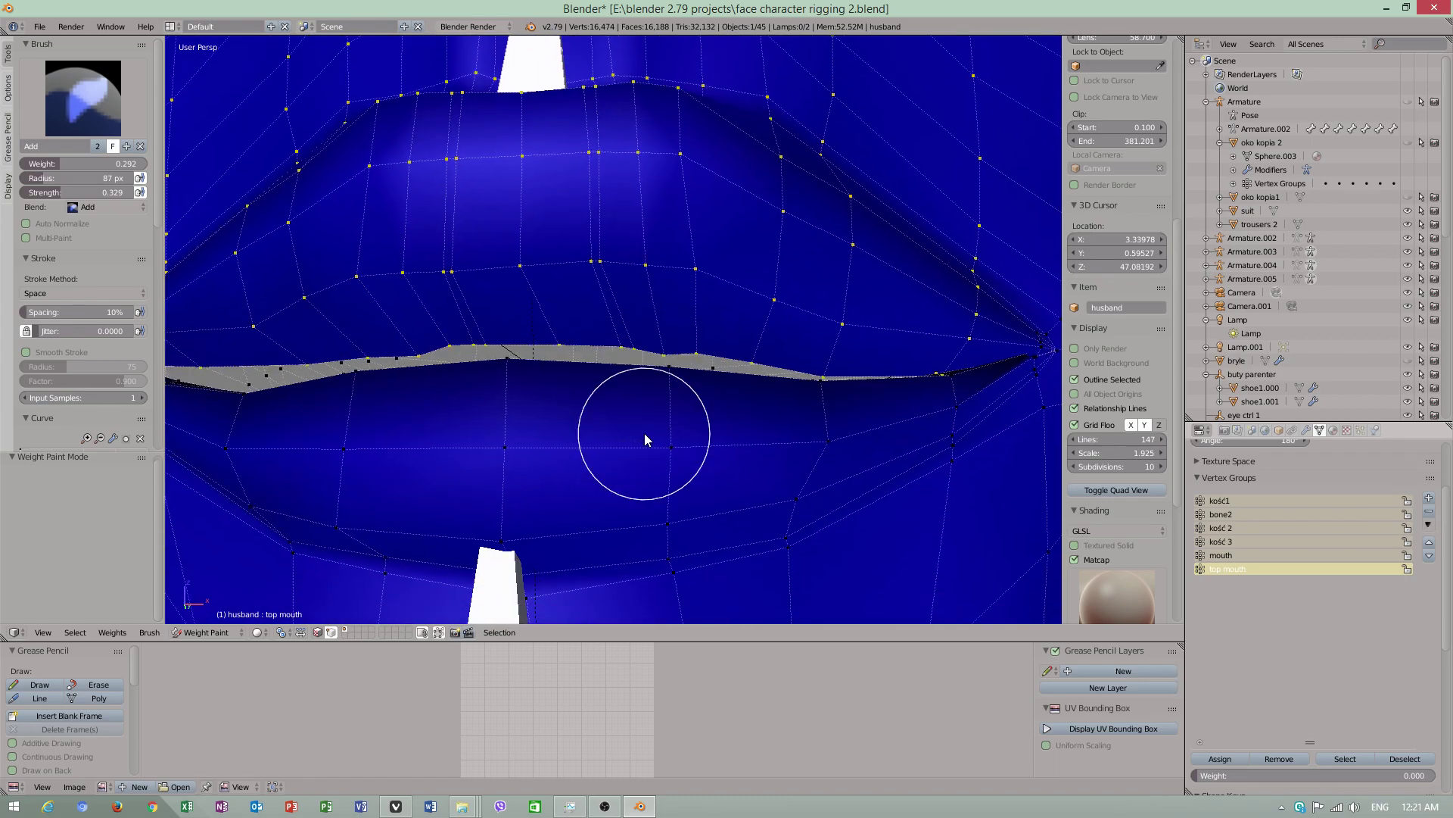
scroll(639, 438, down, 2)
scroll(638, 439, down, 1)
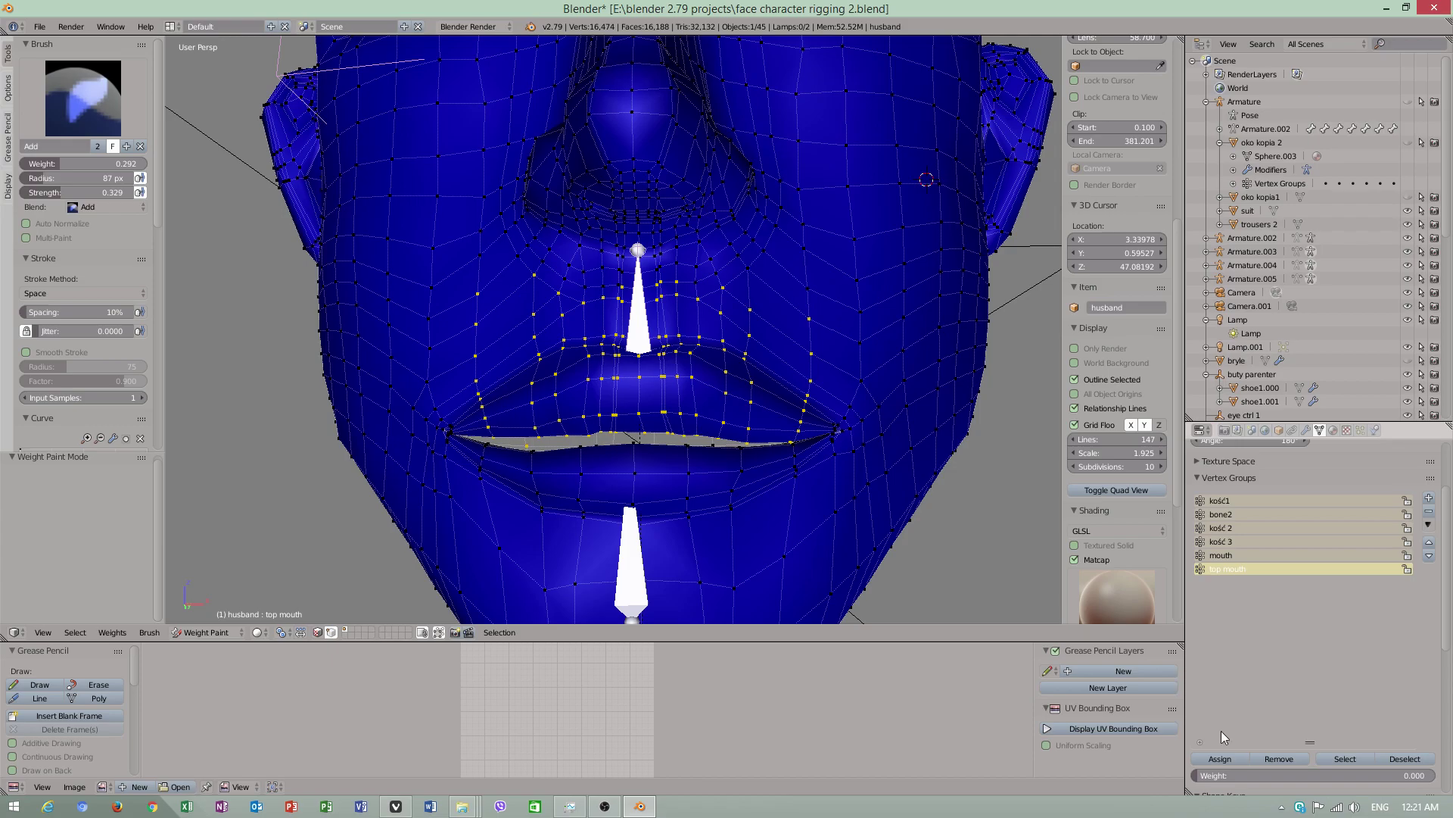
drag(1213, 775, 1228, 776)
Step: Assign the upper lip vertices to top mouth, lower brush strength to about 0.17, and enable Normalize
click(1221, 759)
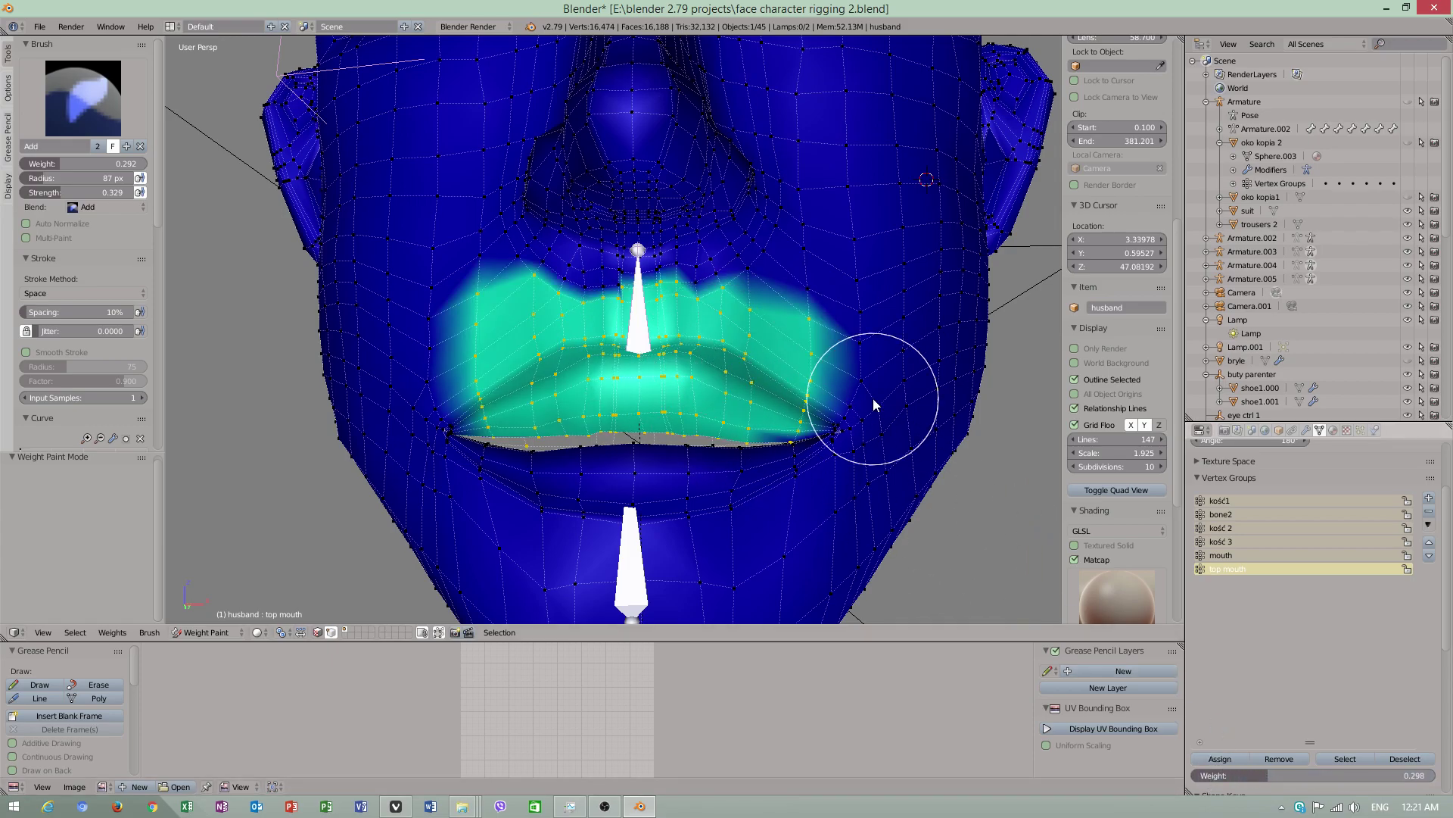
mouse_move(873, 406)
mouse_down()
mouse_move(801, 447)
mouse_move(495, 231)
mouse_up()
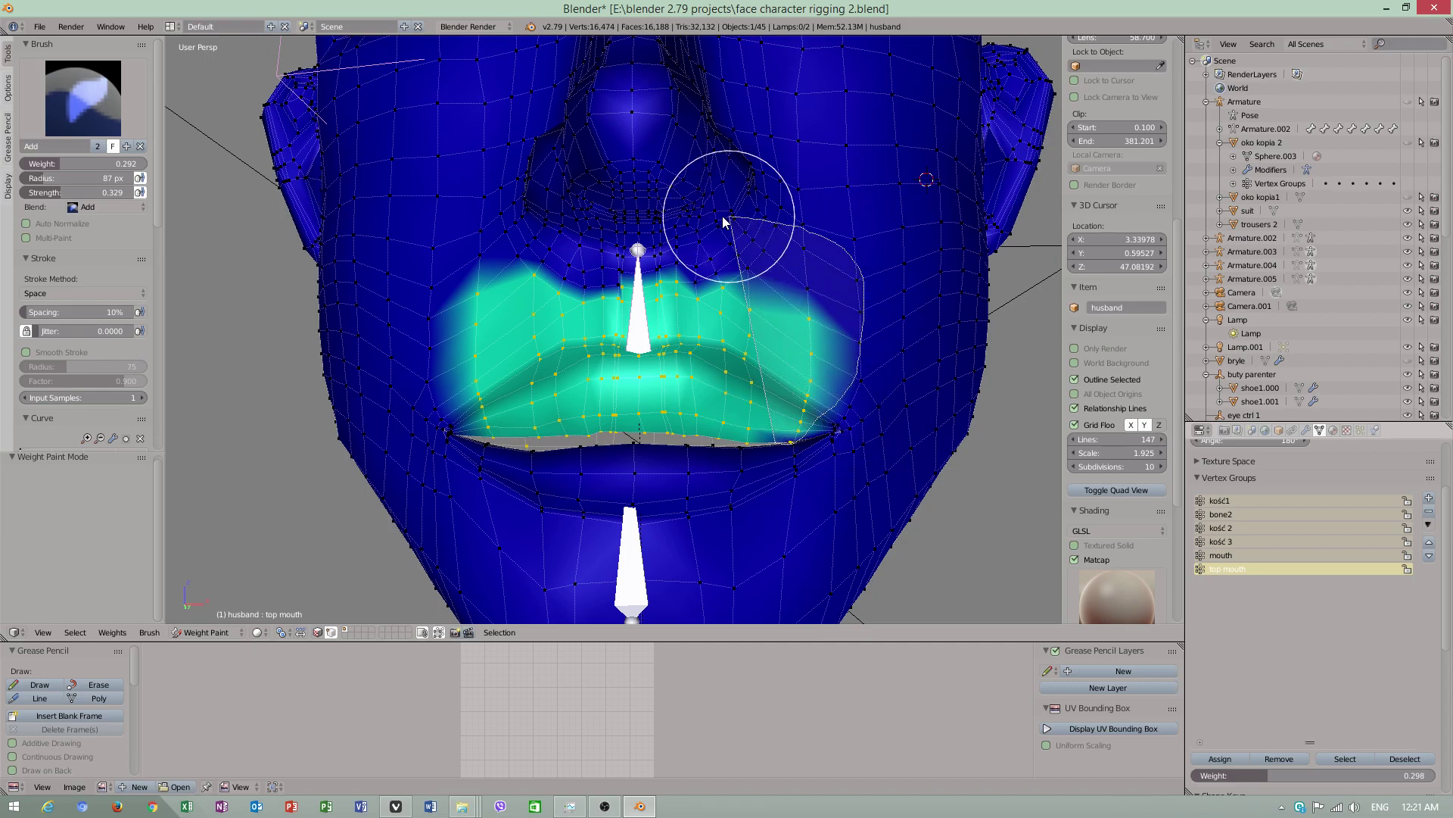
ctrl+drag(494, 231, 438, 427)
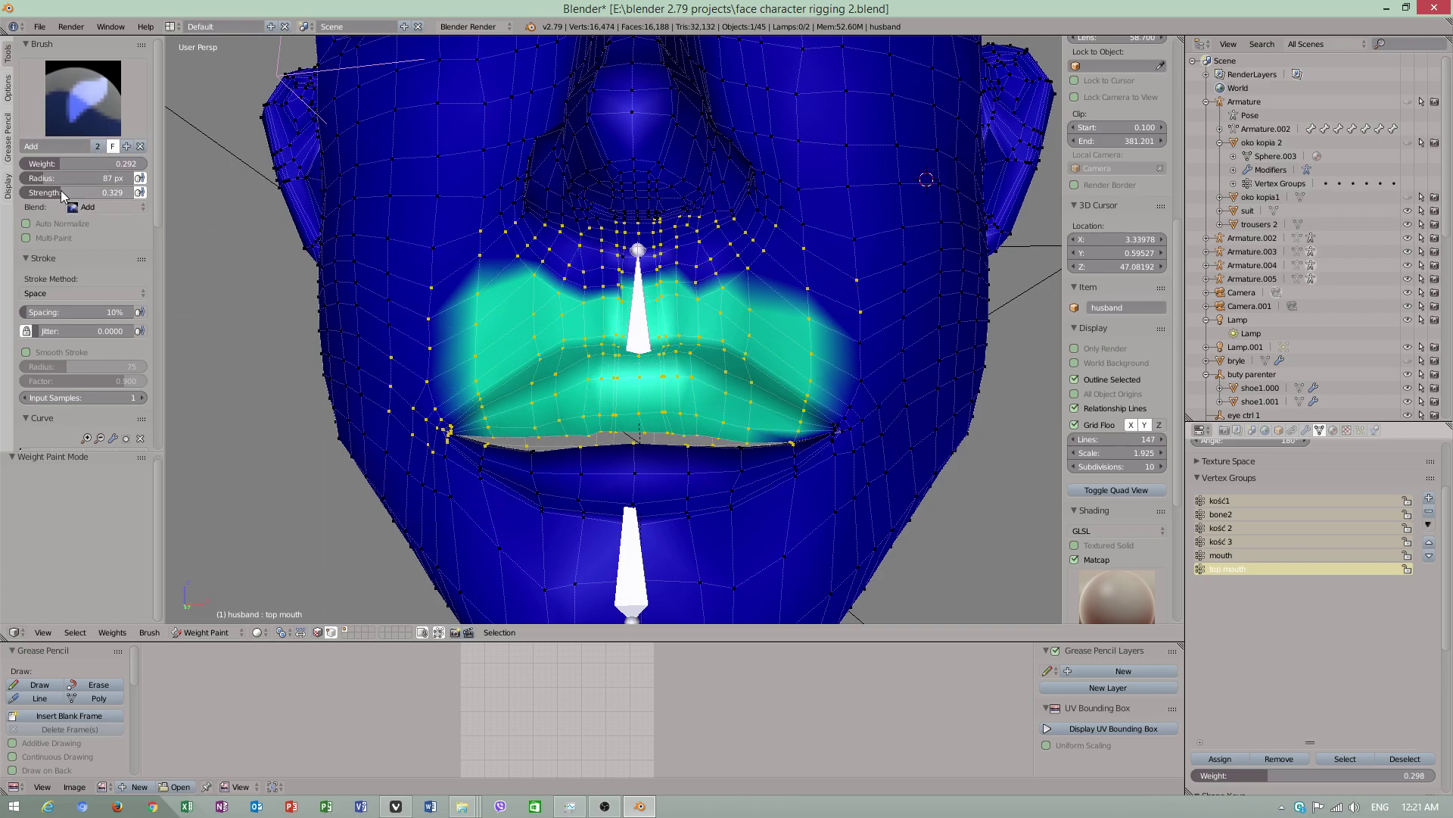
drag(62, 190, 52, 187)
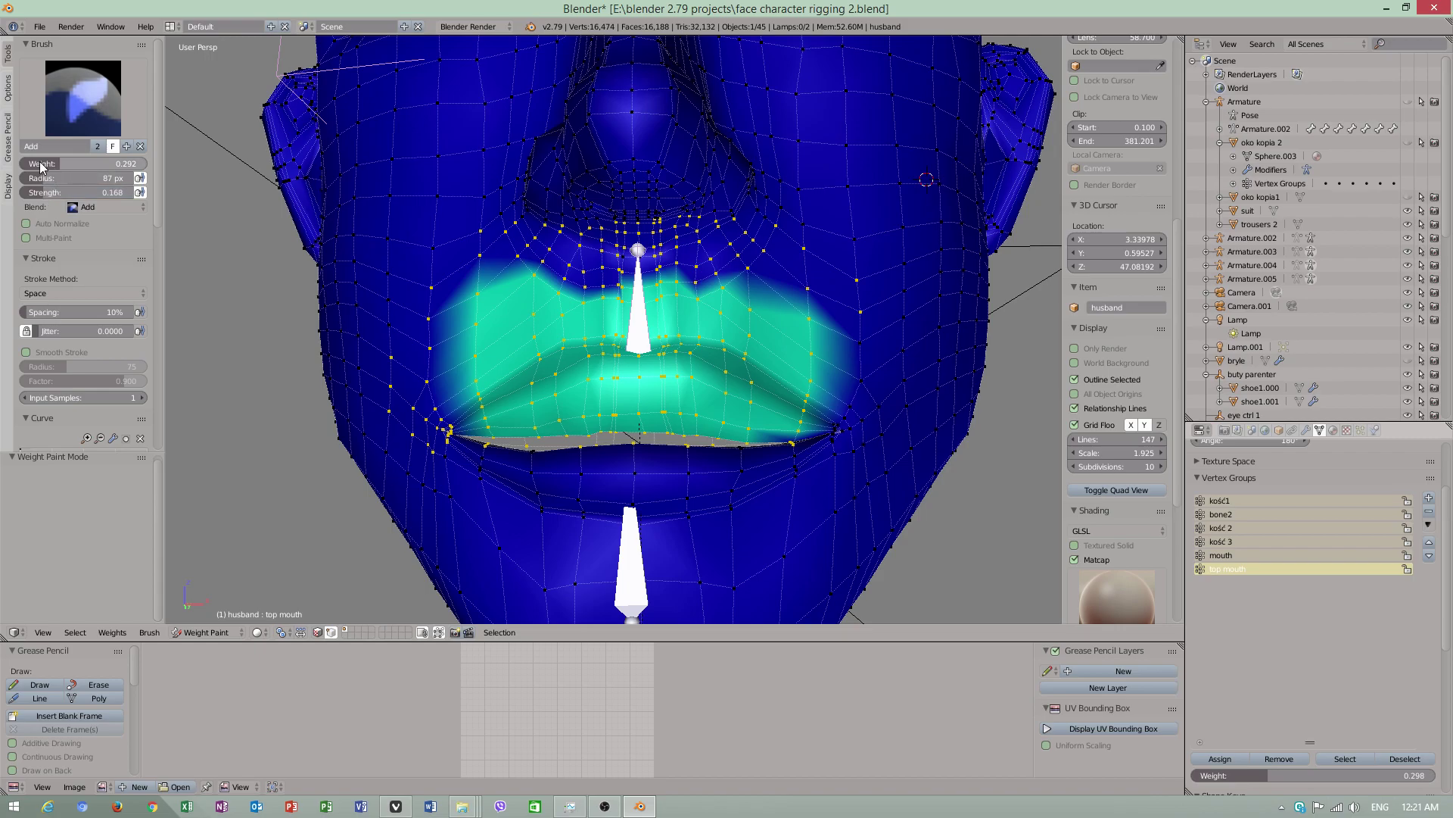
click(27, 226)
Step: Paint top mouth weight over the upper lip and both corners at weight 0.230, strength 0.259
drag(416, 314, 479, 311)
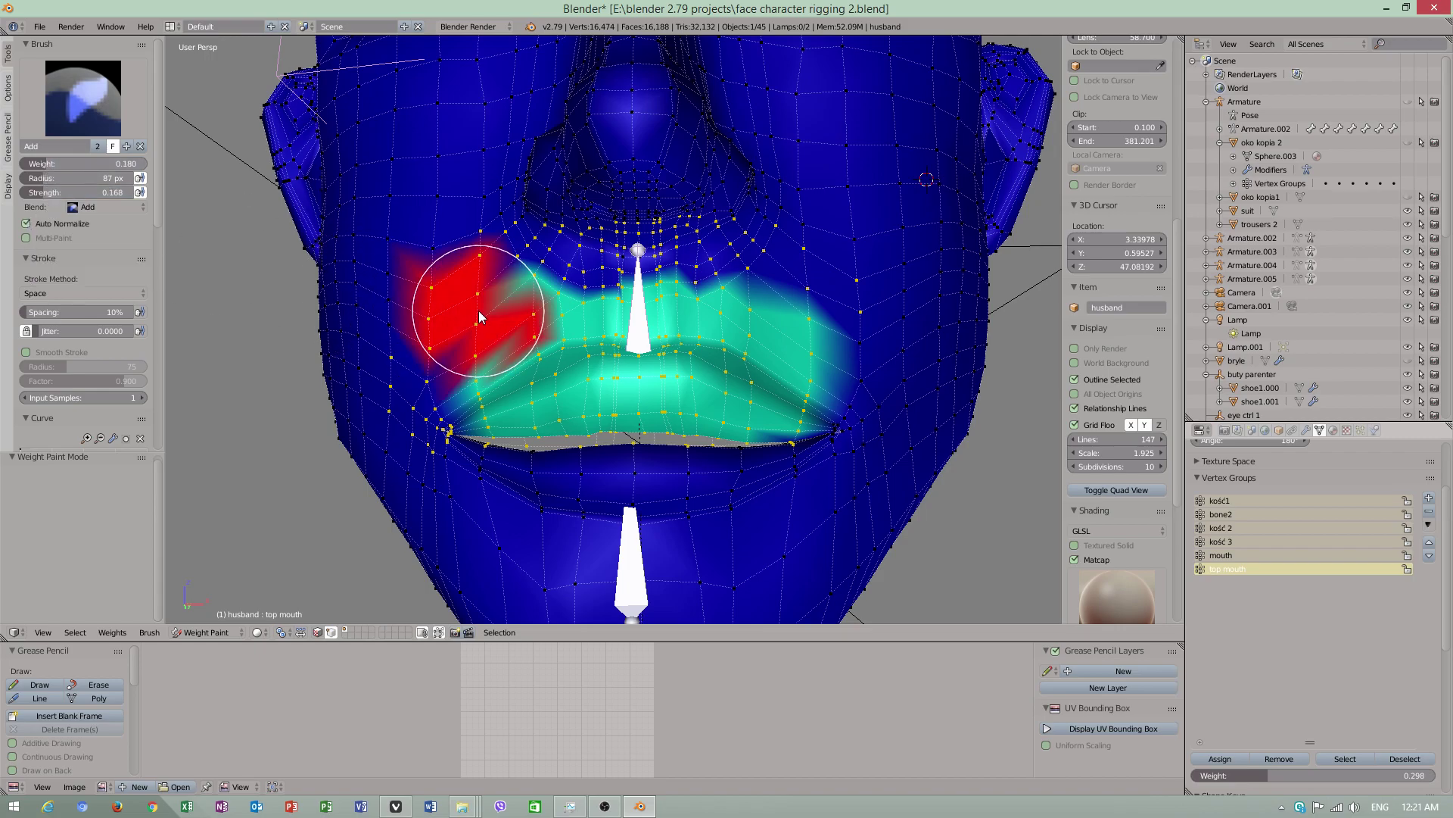
key(ctrl+z)
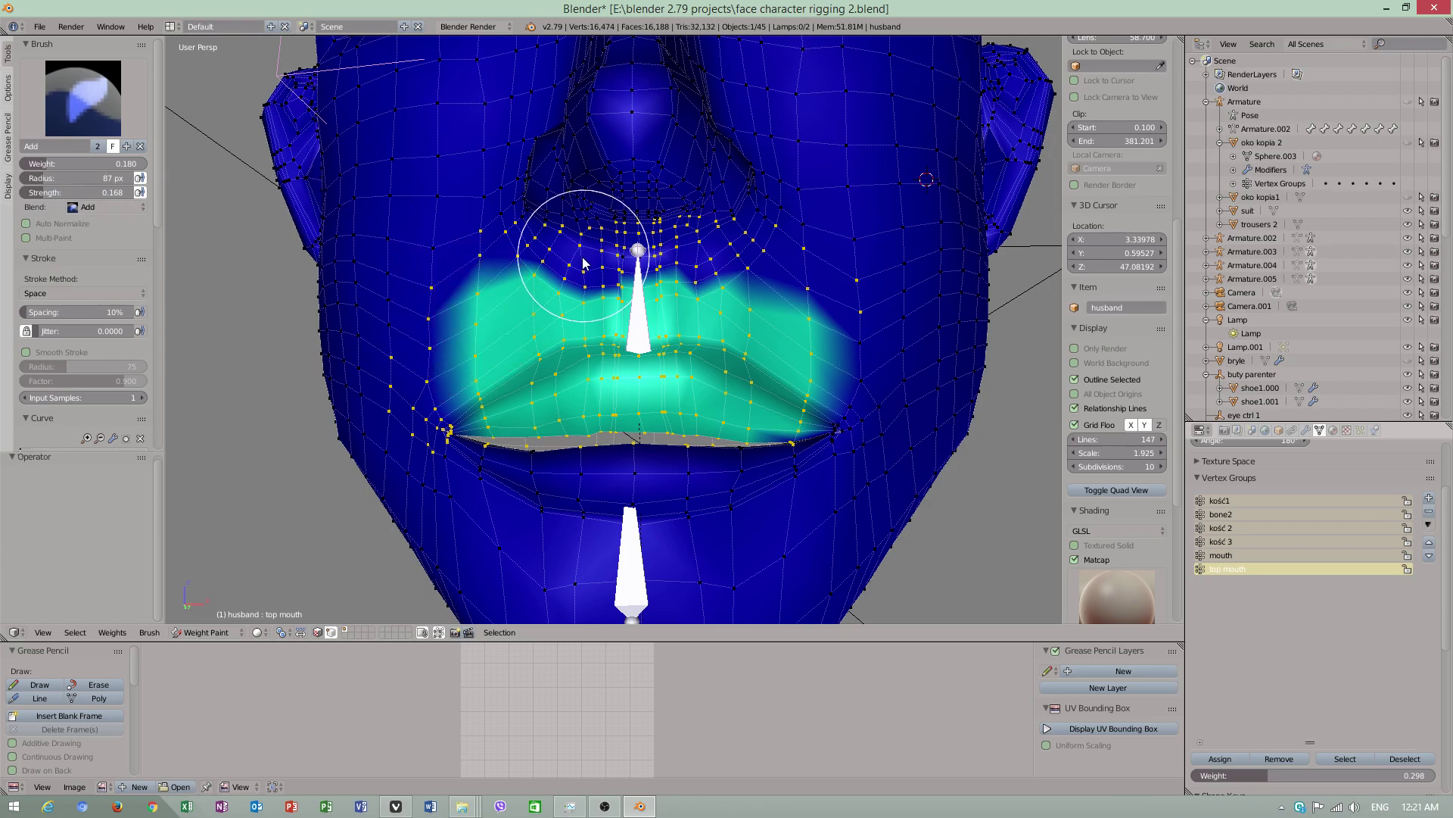
drag(583, 264, 447, 394)
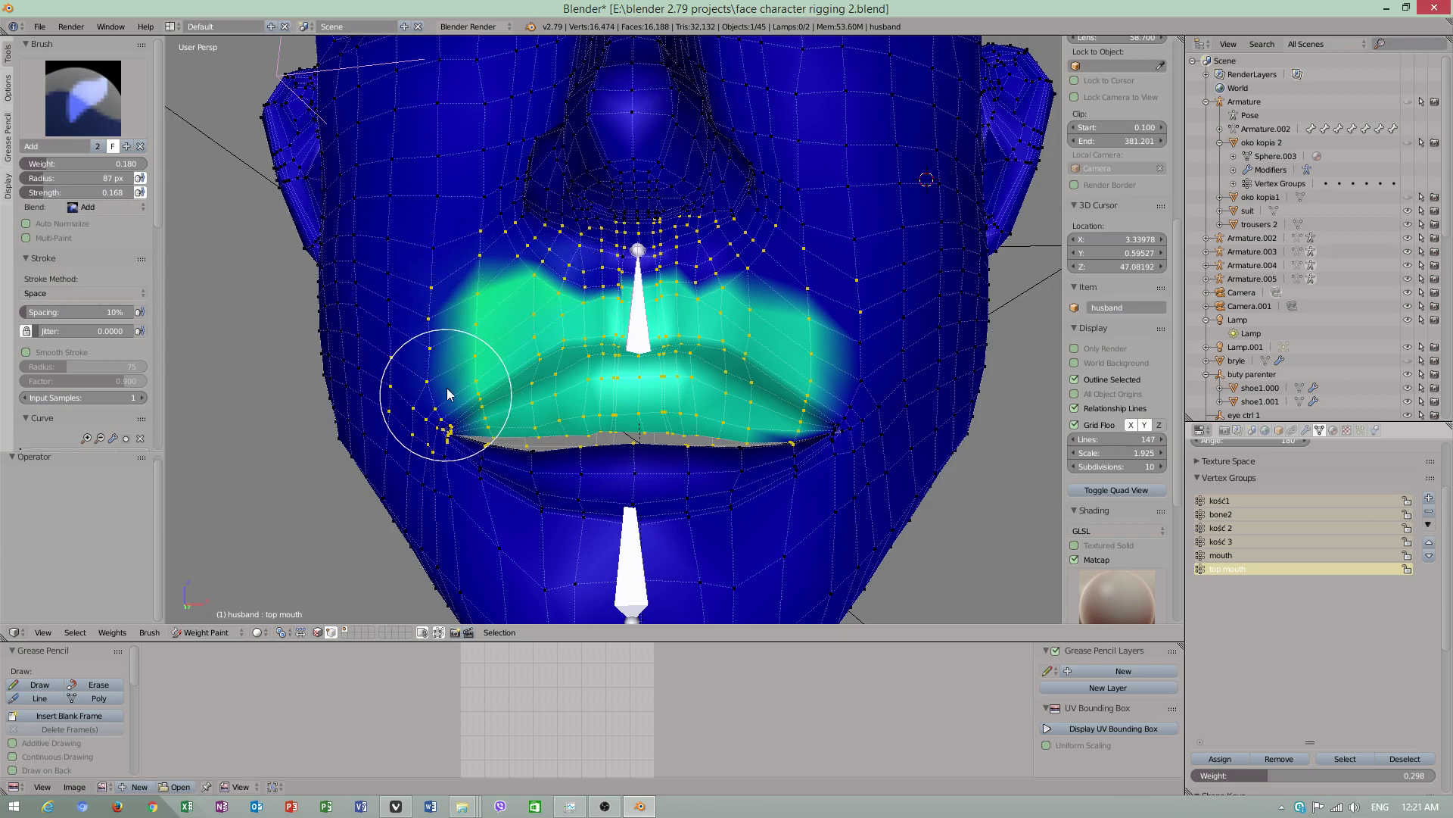
drag(53, 164, 54, 192)
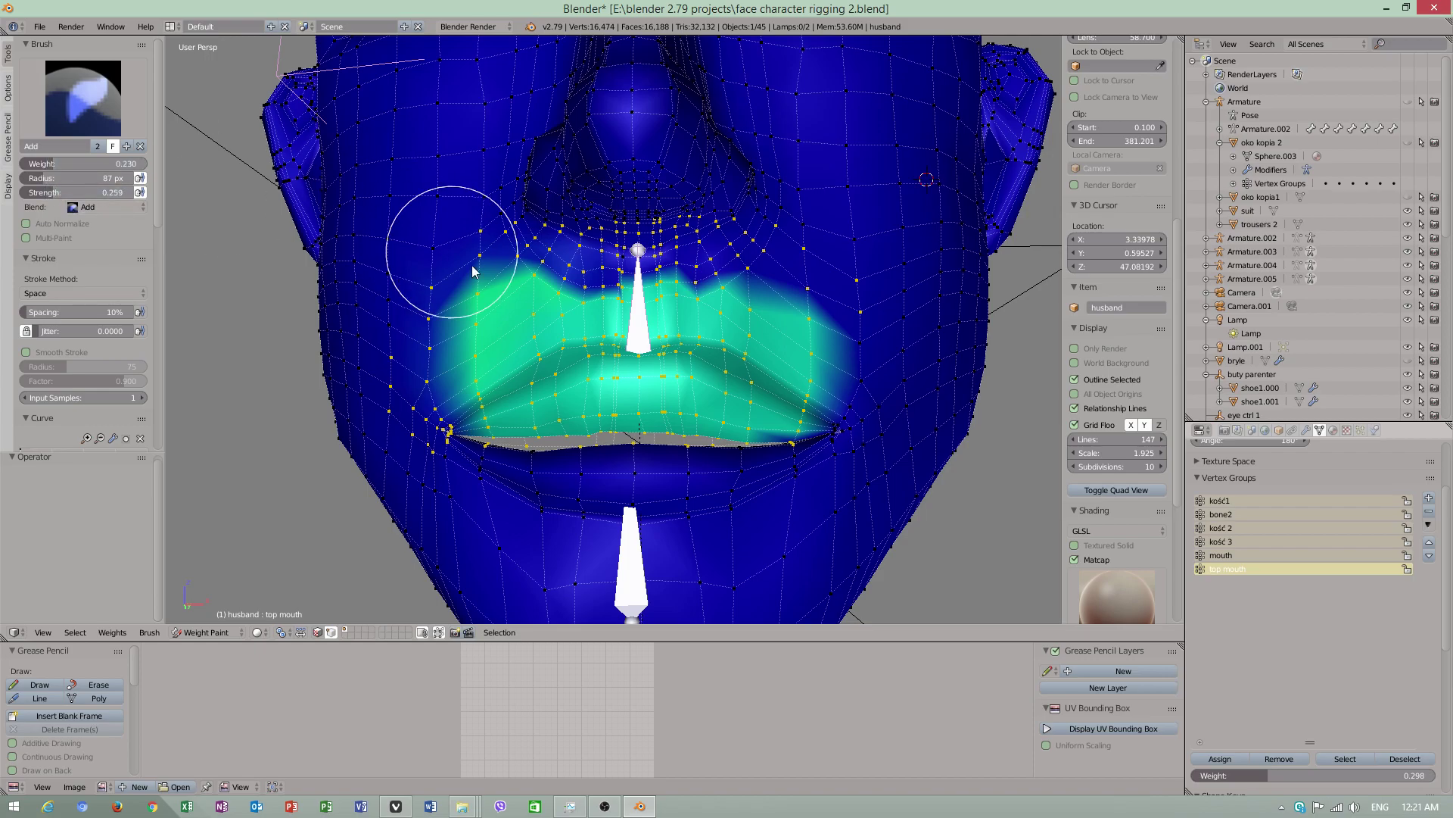
mouse_move(455, 244)
mouse_down()
mouse_move(503, 260)
mouse_move(465, 260)
mouse_up()
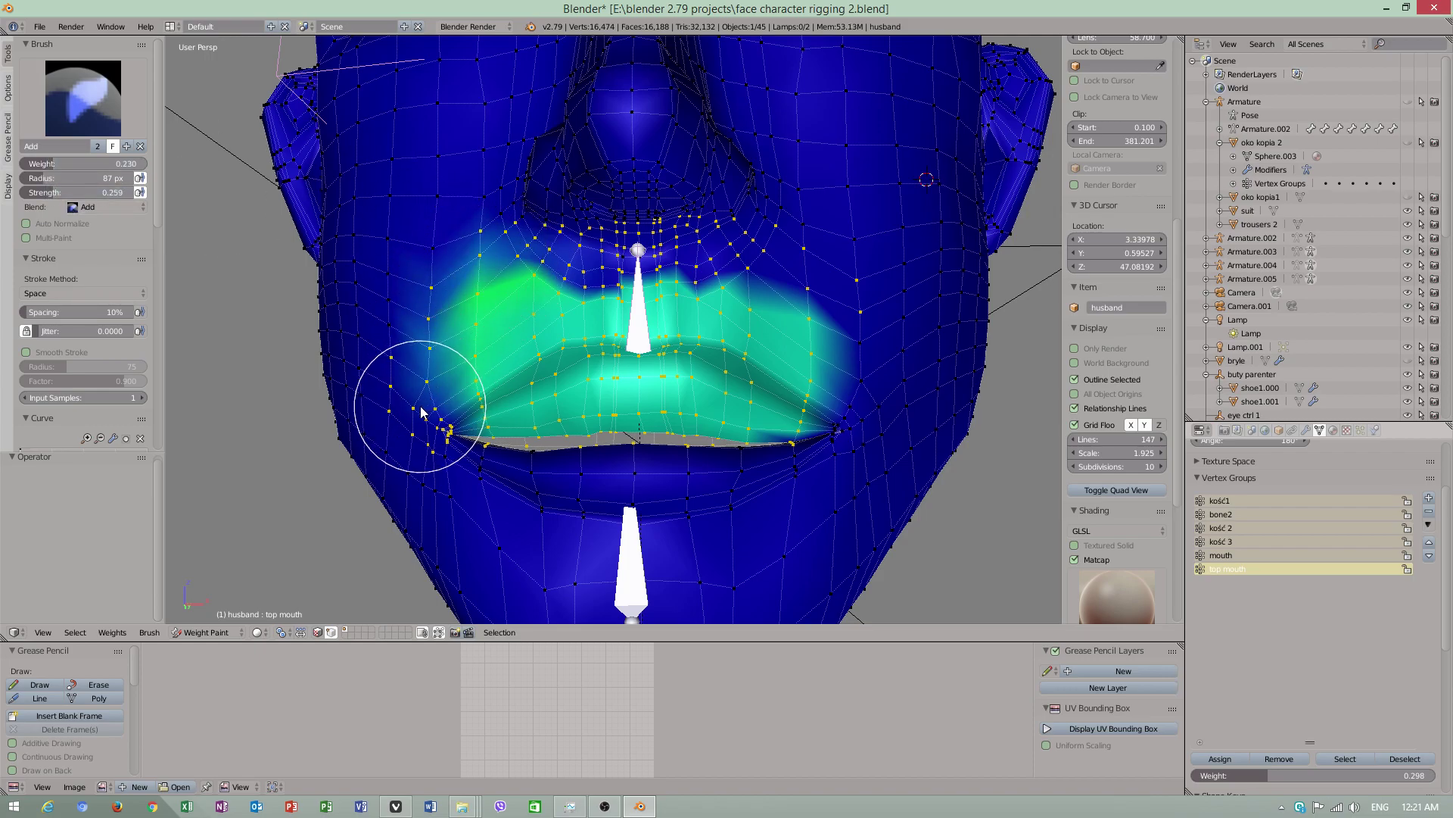
mouse_move(405, 278)
mouse_down()
mouse_move(398, 351)
mouse_move(432, 439)
mouse_up()
mouse_move(857, 375)
mouse_down()
mouse_move(841, 329)
mouse_move(834, 394)
mouse_move(872, 350)
mouse_move(859, 394)
mouse_move(844, 328)
mouse_move(790, 443)
mouse_up()
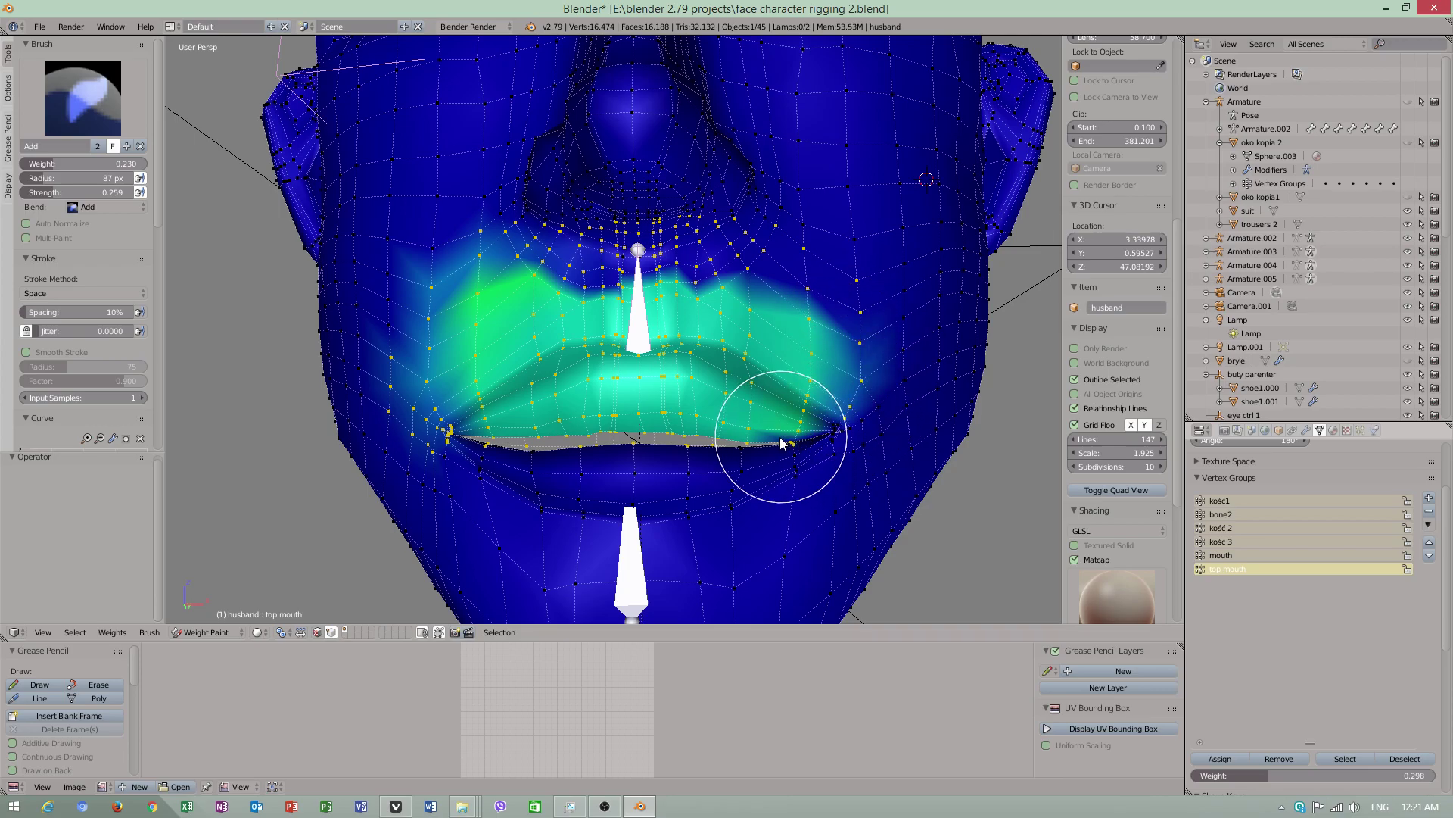
scroll(791, 452, up, 2)
scroll(806, 444, up, 2)
scroll(807, 426, up, 2)
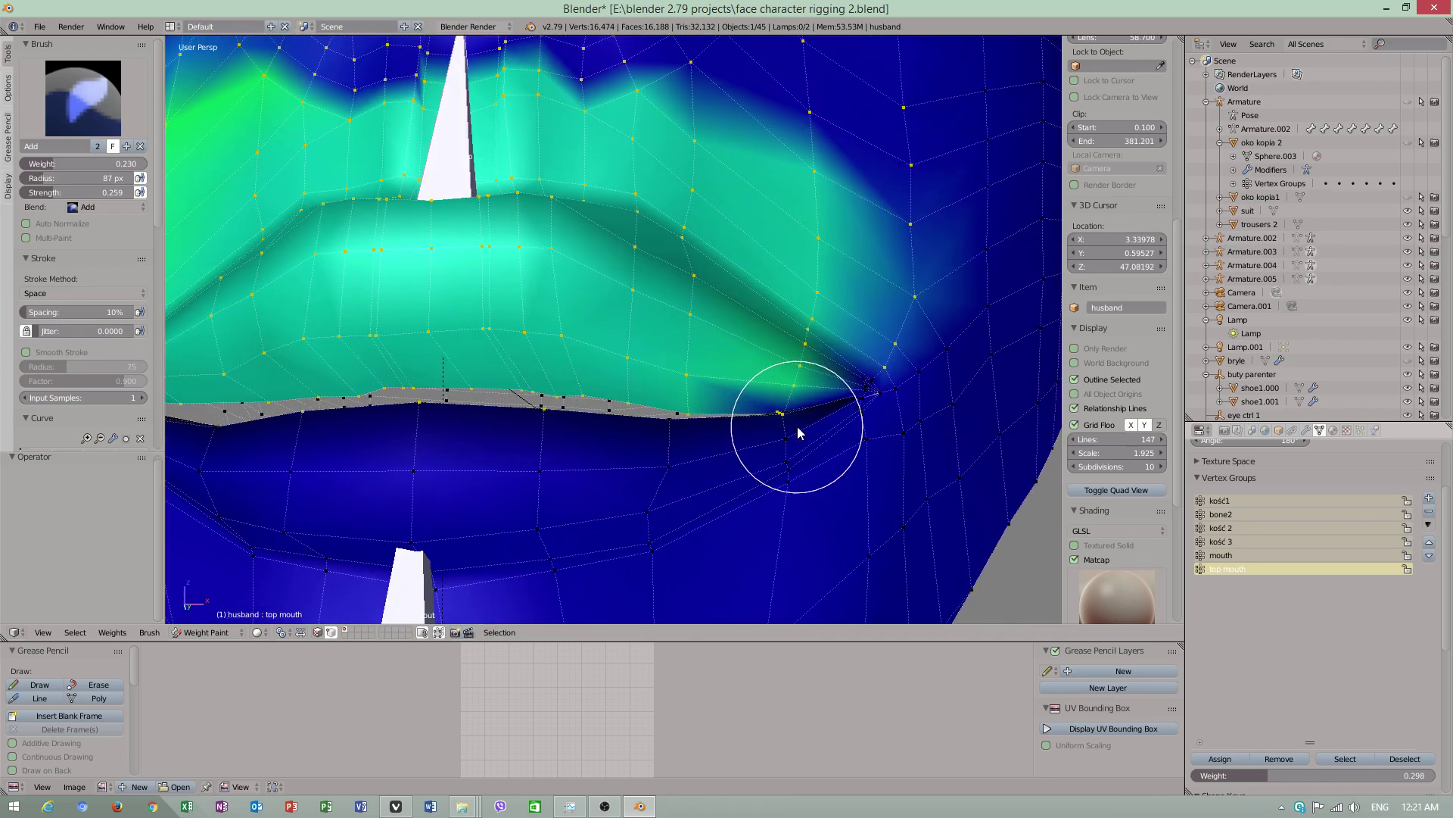
scroll(803, 429, up, 2)
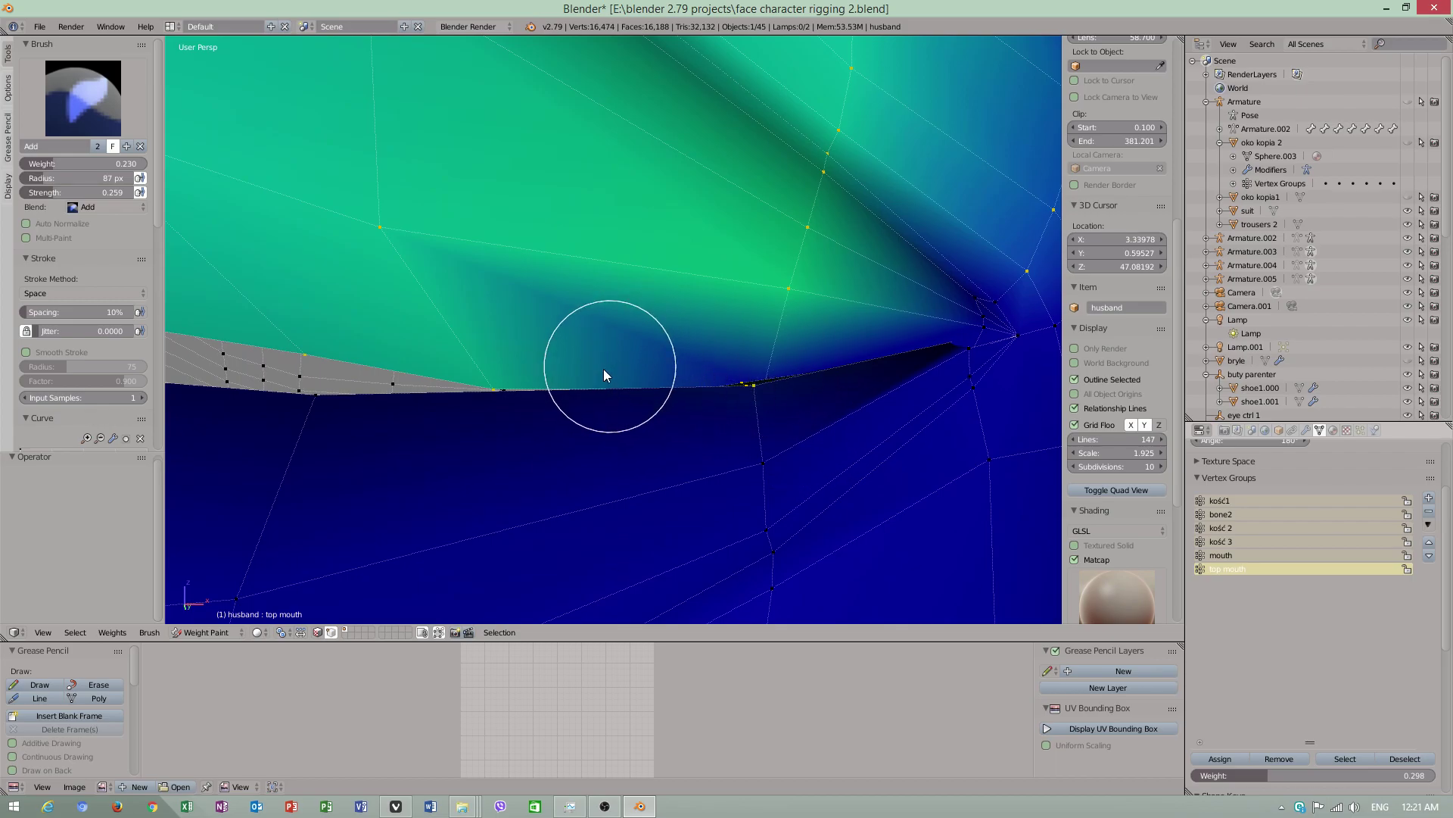
click(171, 633)
Step: In Edit Mode, turn off Limit Selection to Visible and select extra right mouth-corner vertices
click(199, 560)
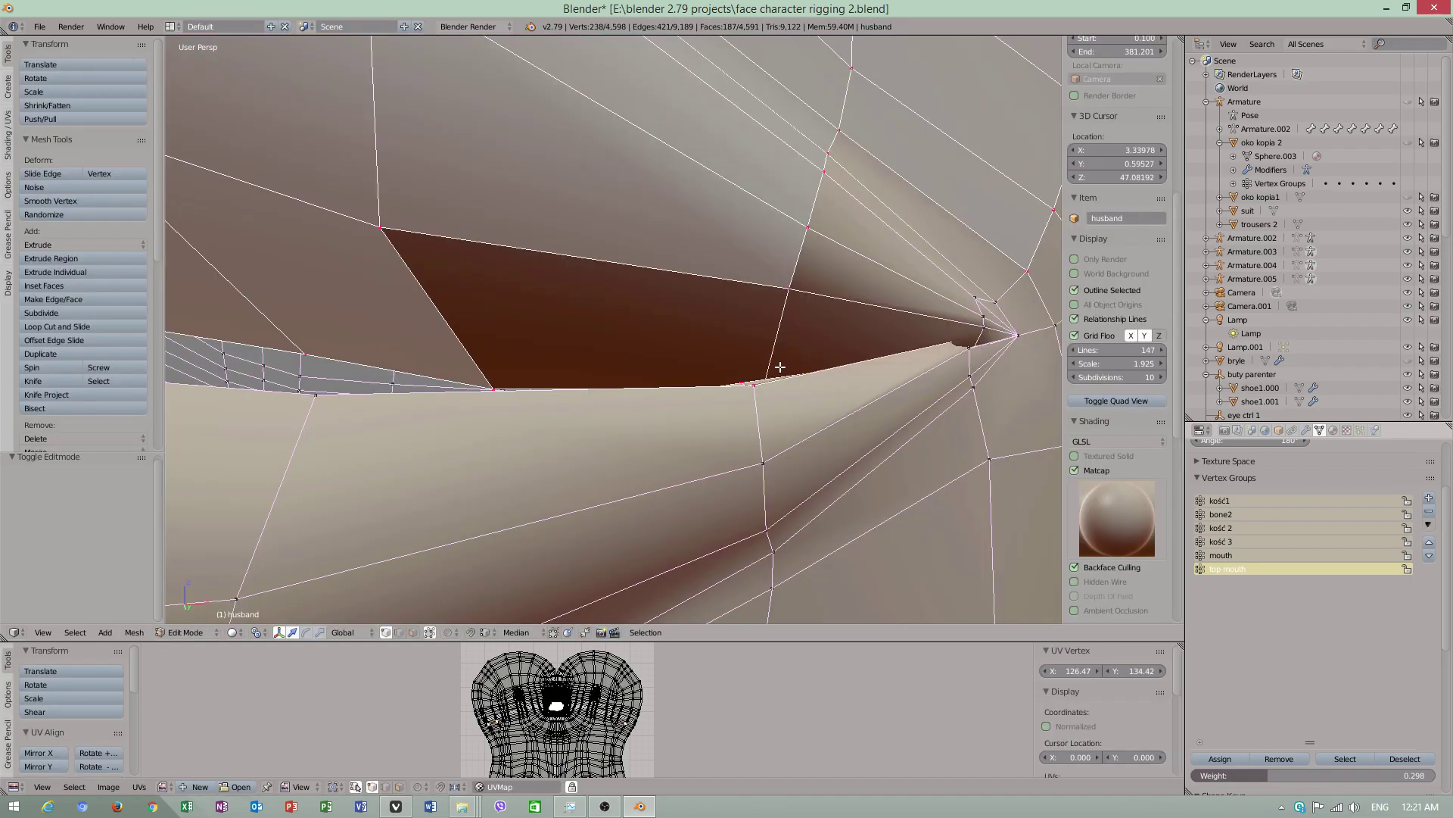
mouse_move(781, 367)
middle_down()
mouse_move(655, 376)
mouse_move(663, 410)
middle_up()
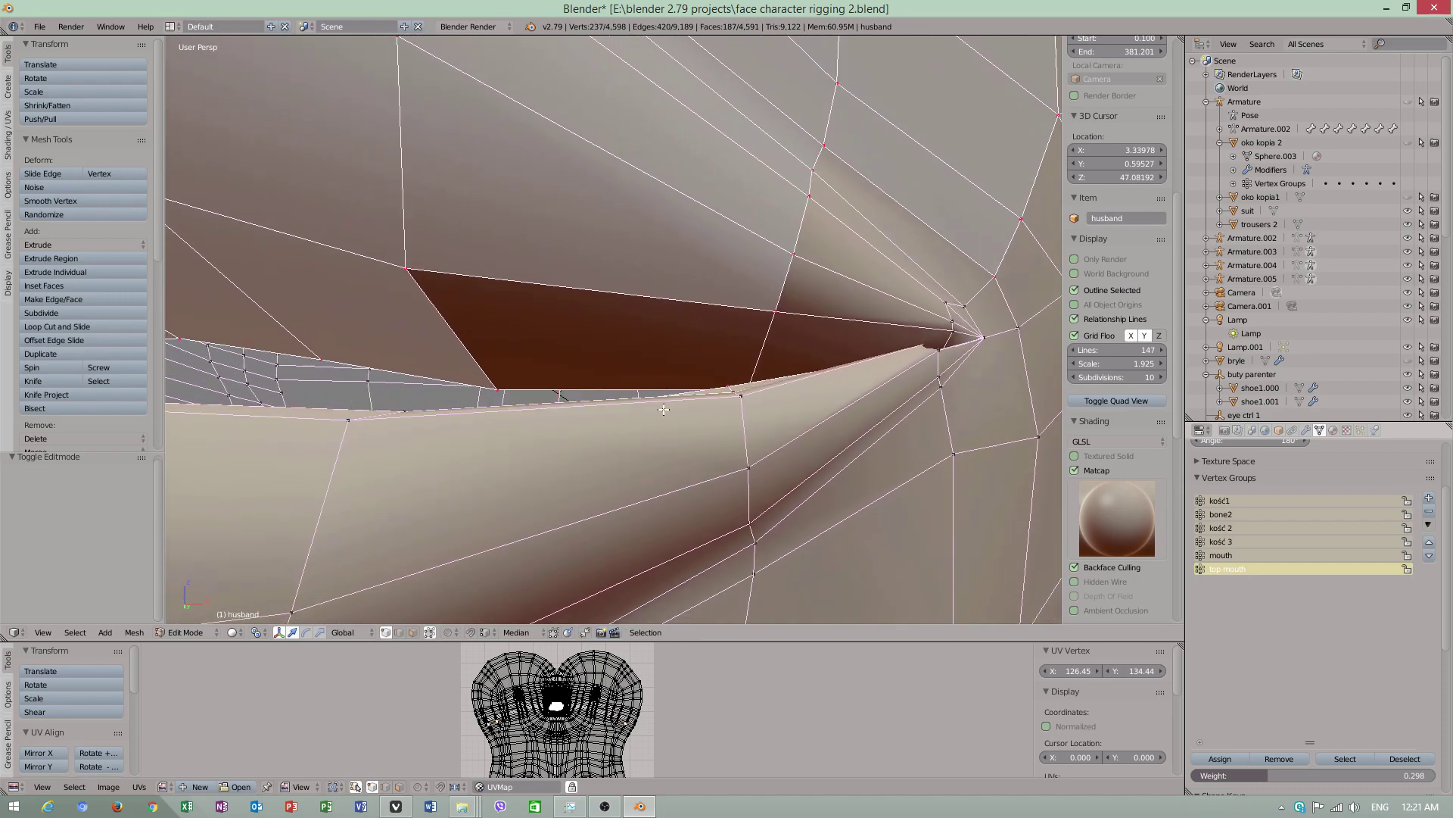
click(409, 632)
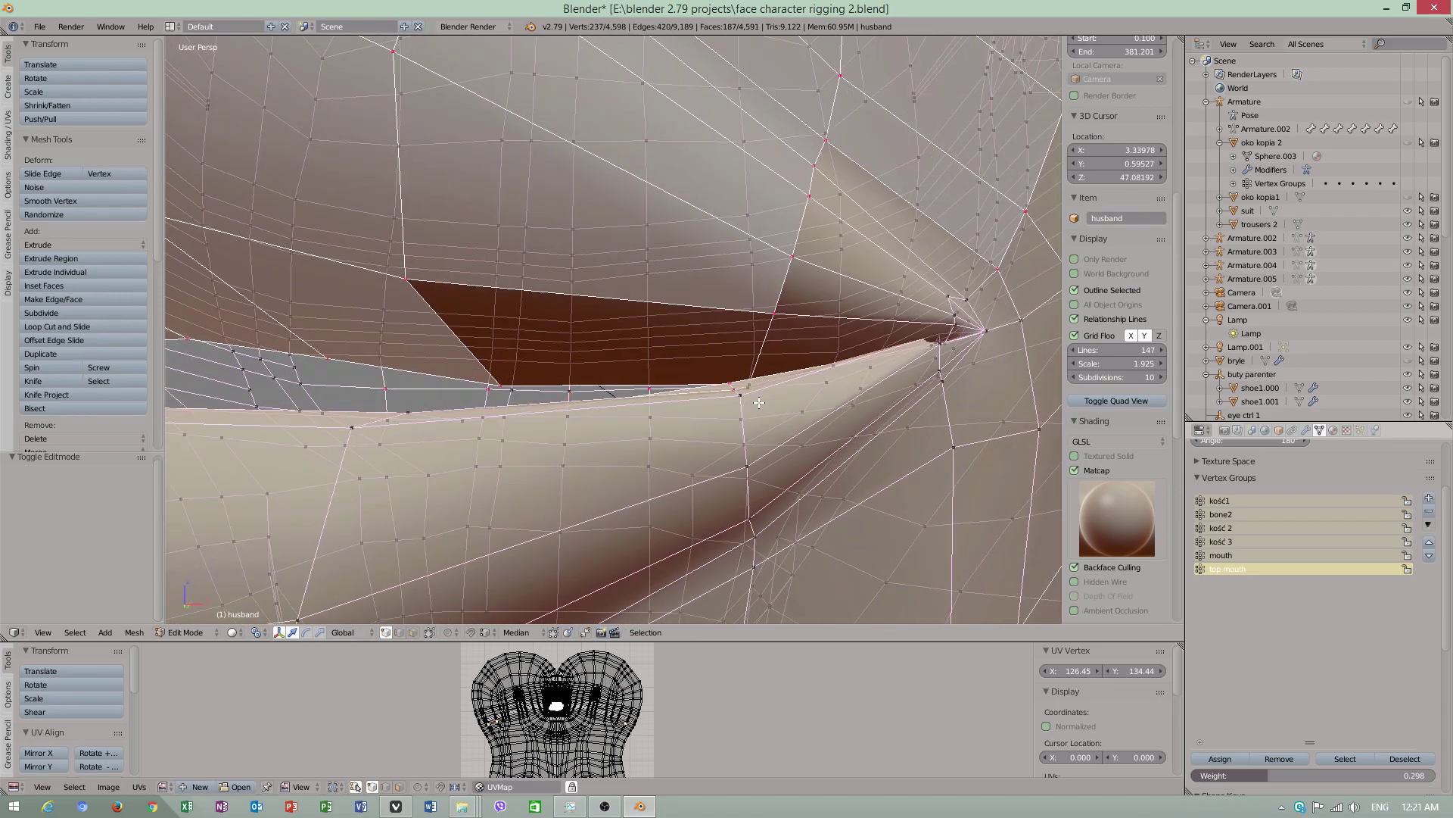
scroll(773, 409, up, 4)
scroll(919, 418, up, 2)
scroll(509, 396, up, 3)
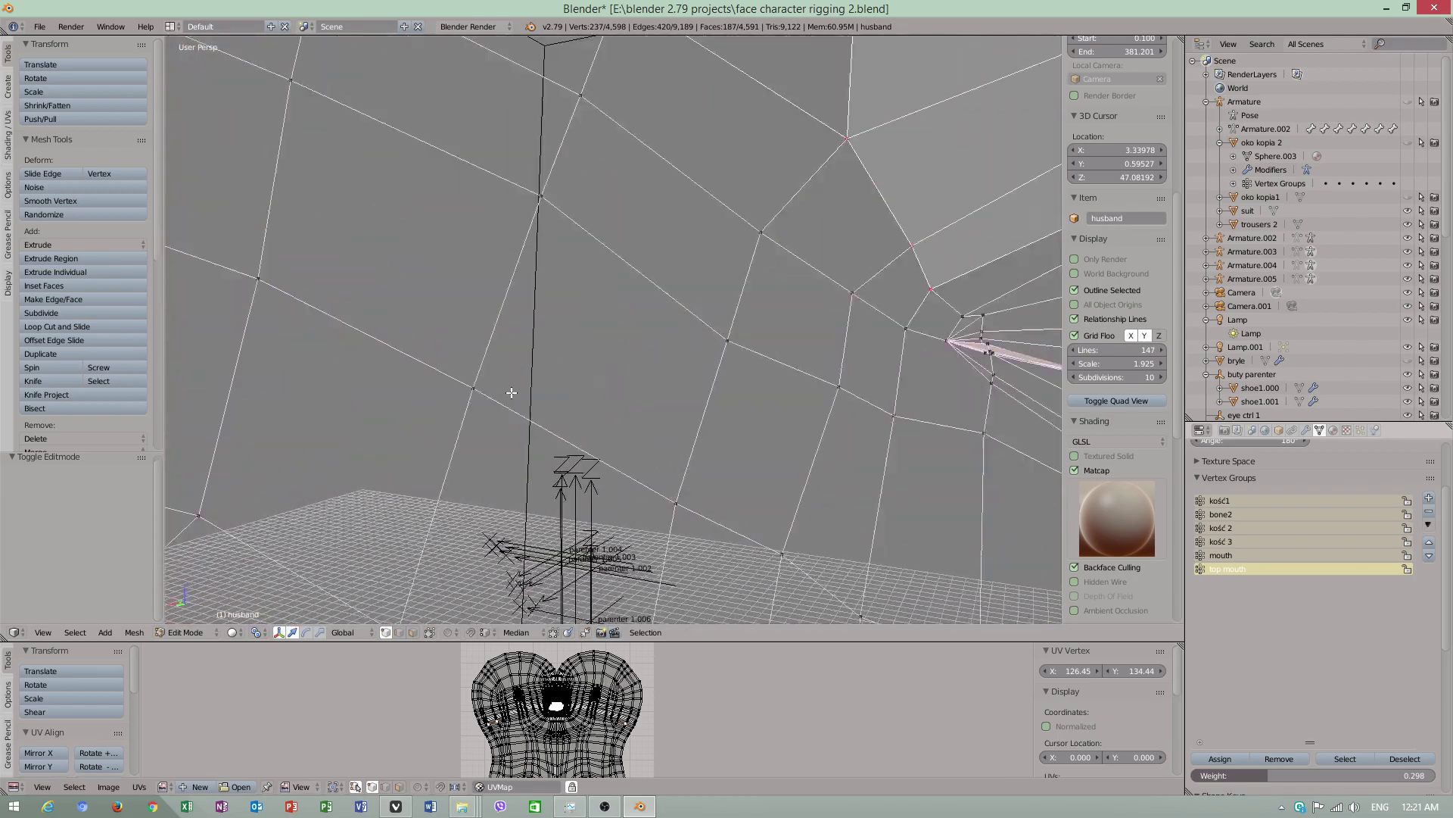
scroll(500, 392, up, 2)
scroll(585, 384, up, 2)
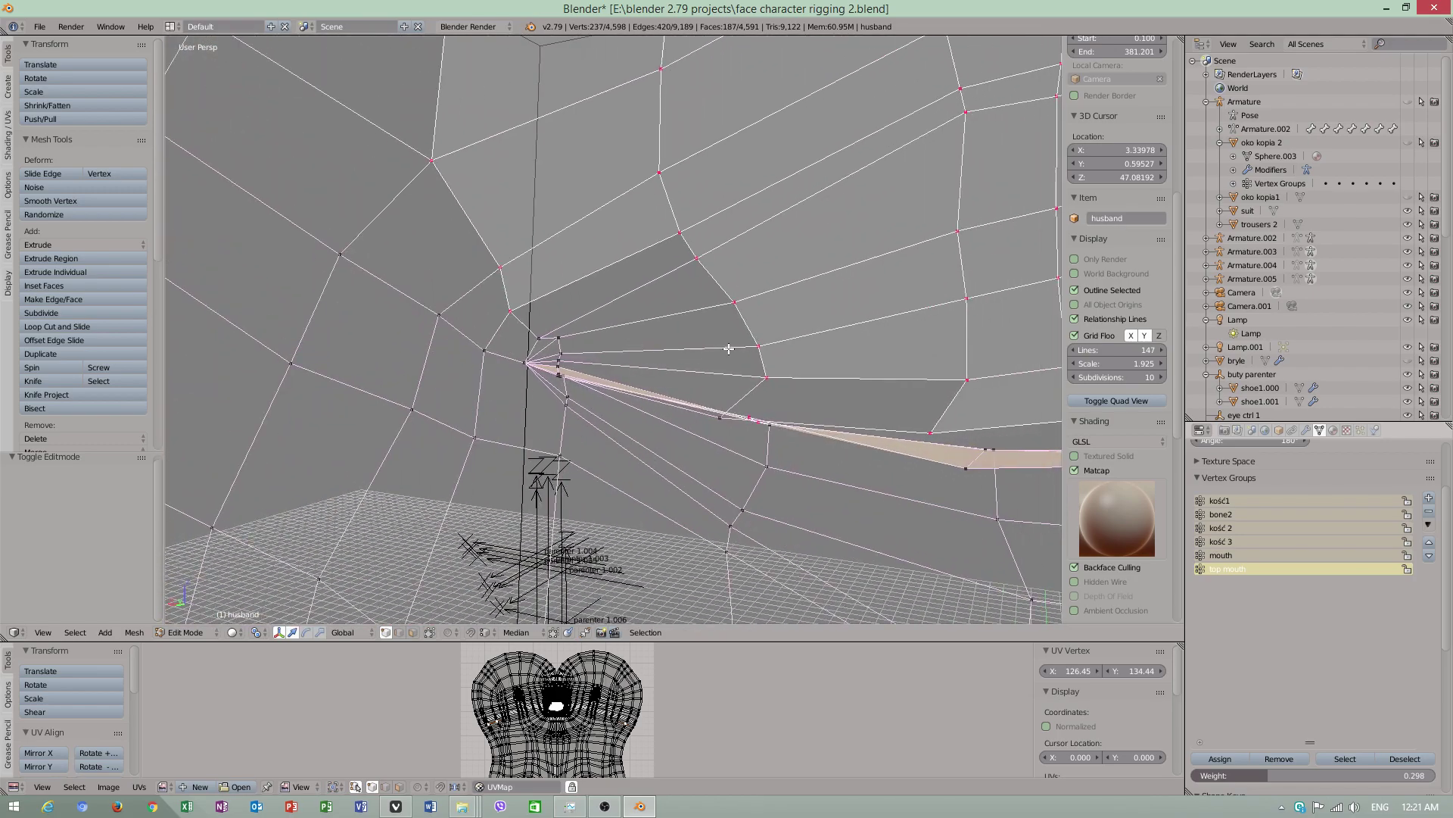
ctrl+drag(728, 407, 699, 350)
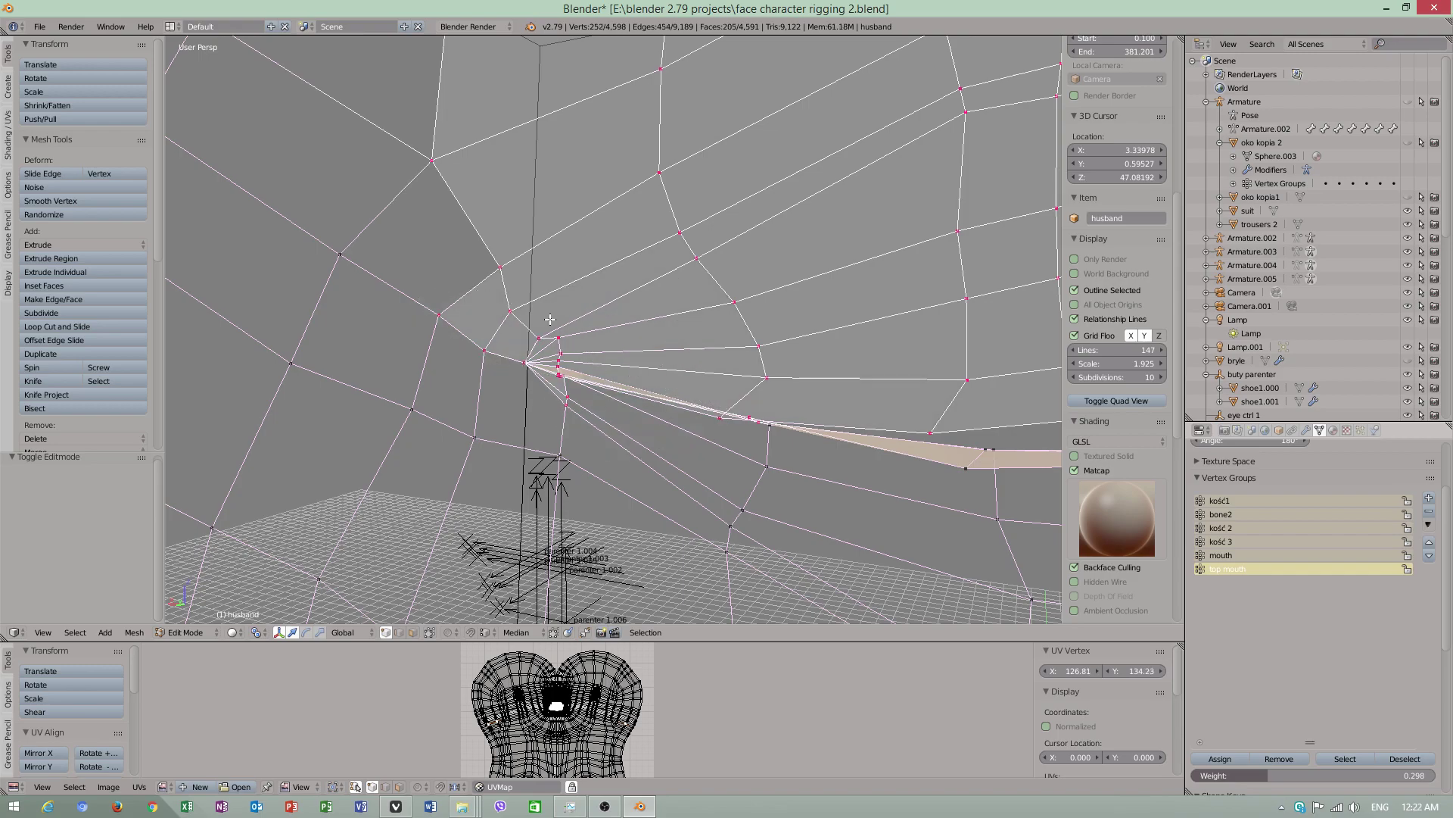
middle_drag(703, 421, 685, 414)
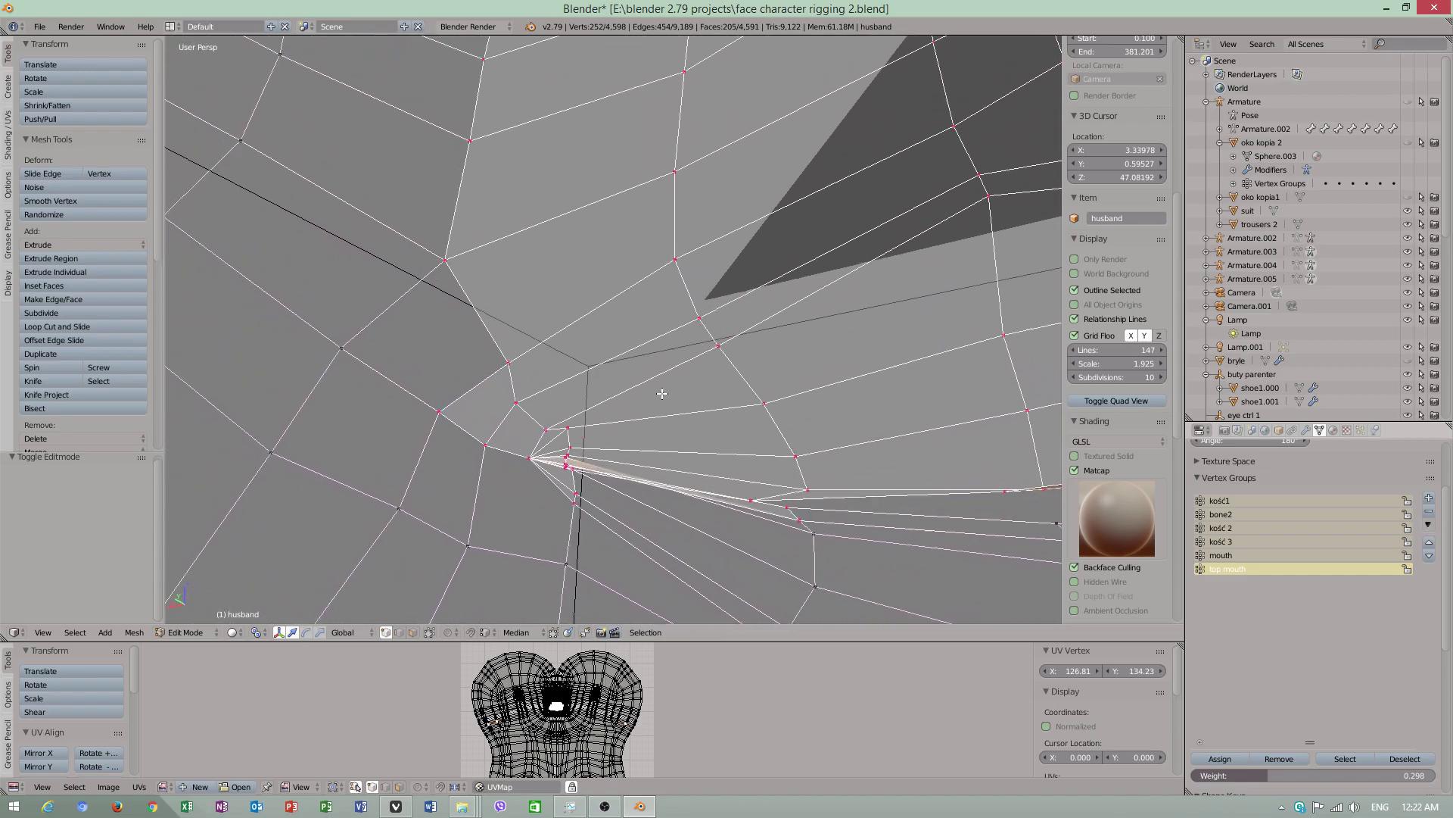
mouse_move(685, 414)
middle_down()
mouse_move(637, 412)
mouse_move(676, 441)
mouse_move(727, 446)
mouse_move(783, 419)
middle_up()
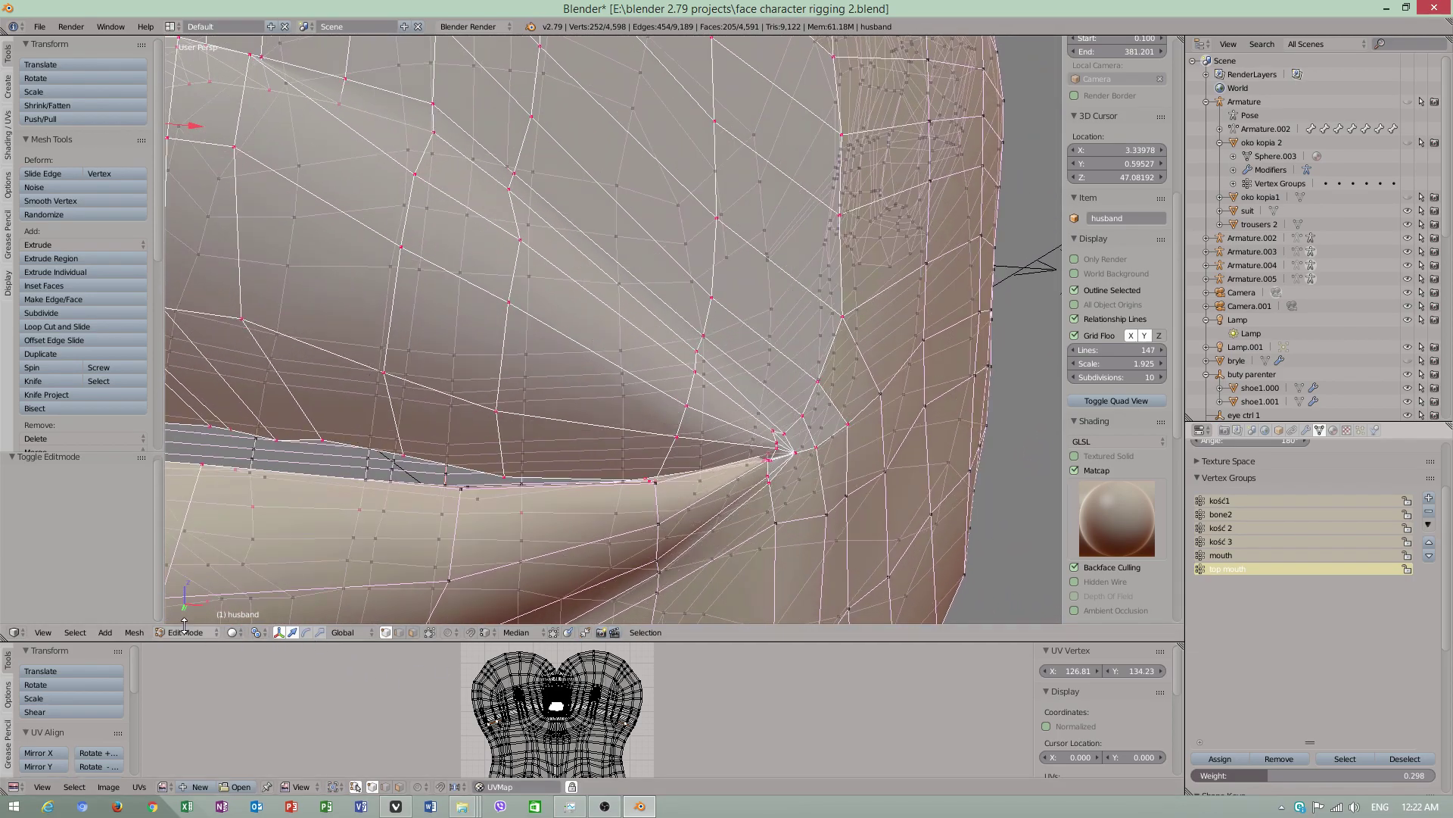
Step: Back in Weight Paint, extend top mouth weight around the right mouth corner and above the lip
click(198, 560)
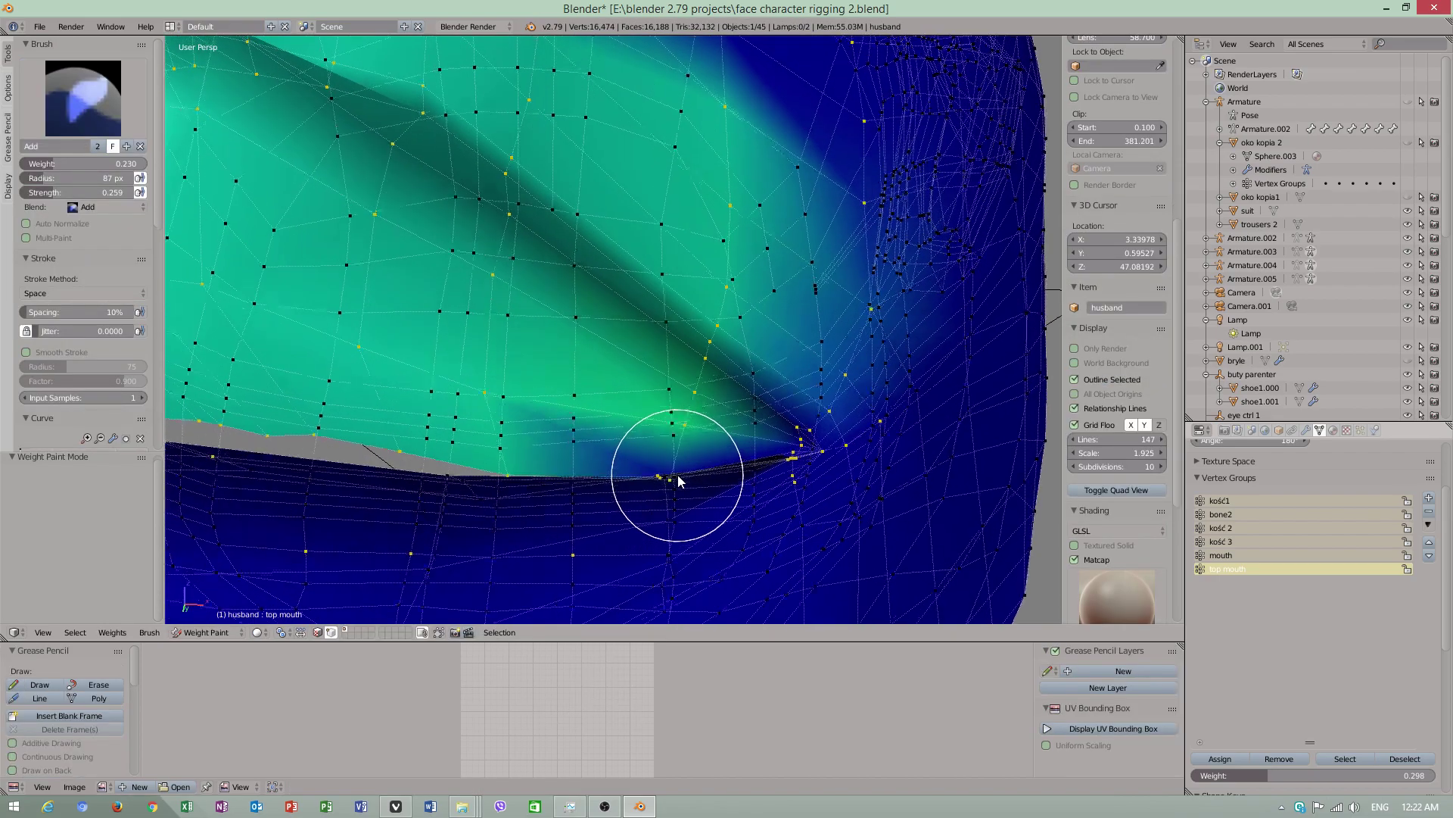
middle_drag(675, 477, 712, 473)
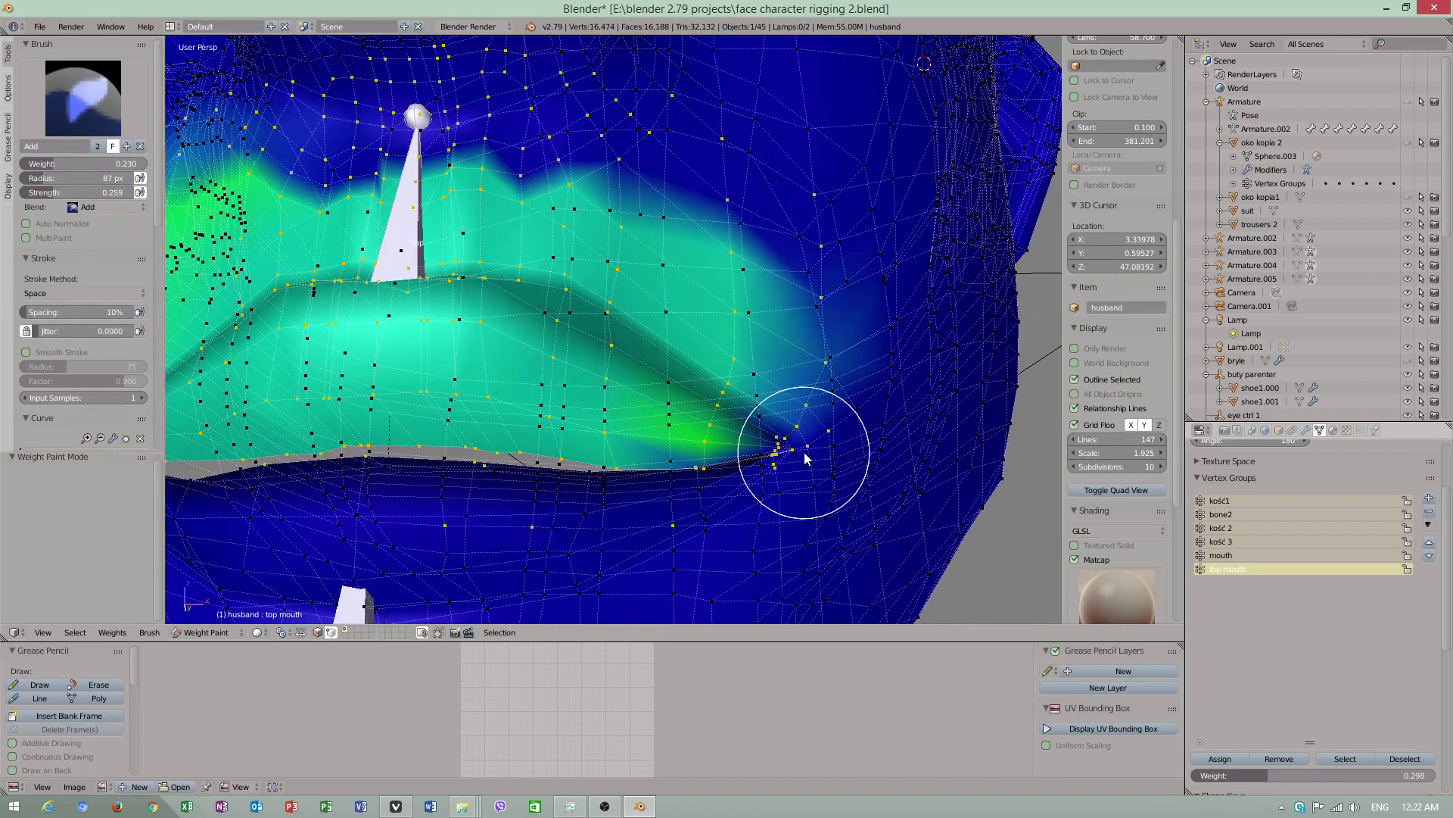
mouse_move(804, 452)
mouse_down()
mouse_move(779, 464)
mouse_move(798, 470)
mouse_up()
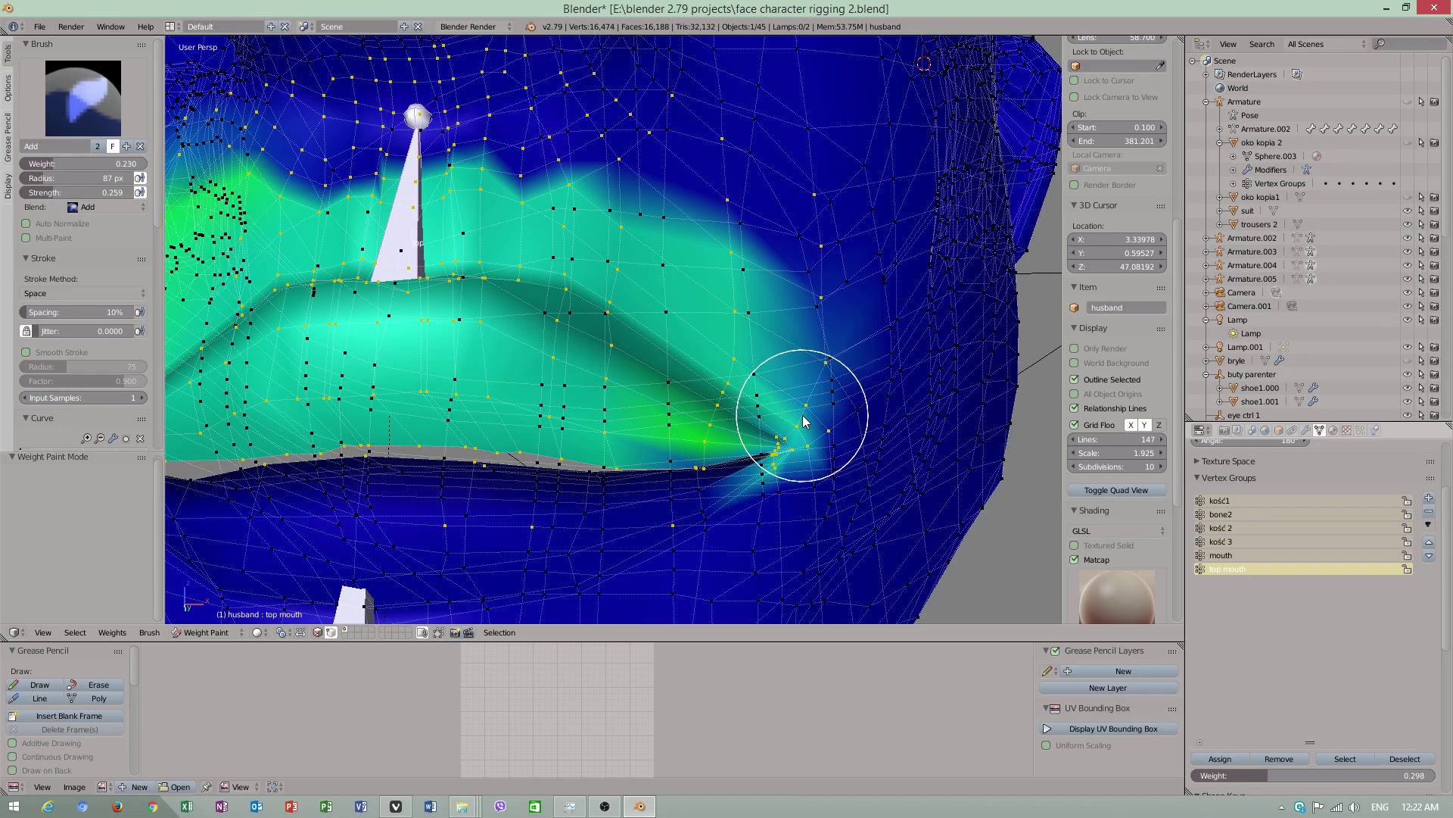
mouse_move(771, 338)
mouse_down()
mouse_move(837, 402)
mouse_move(836, 367)
mouse_up()
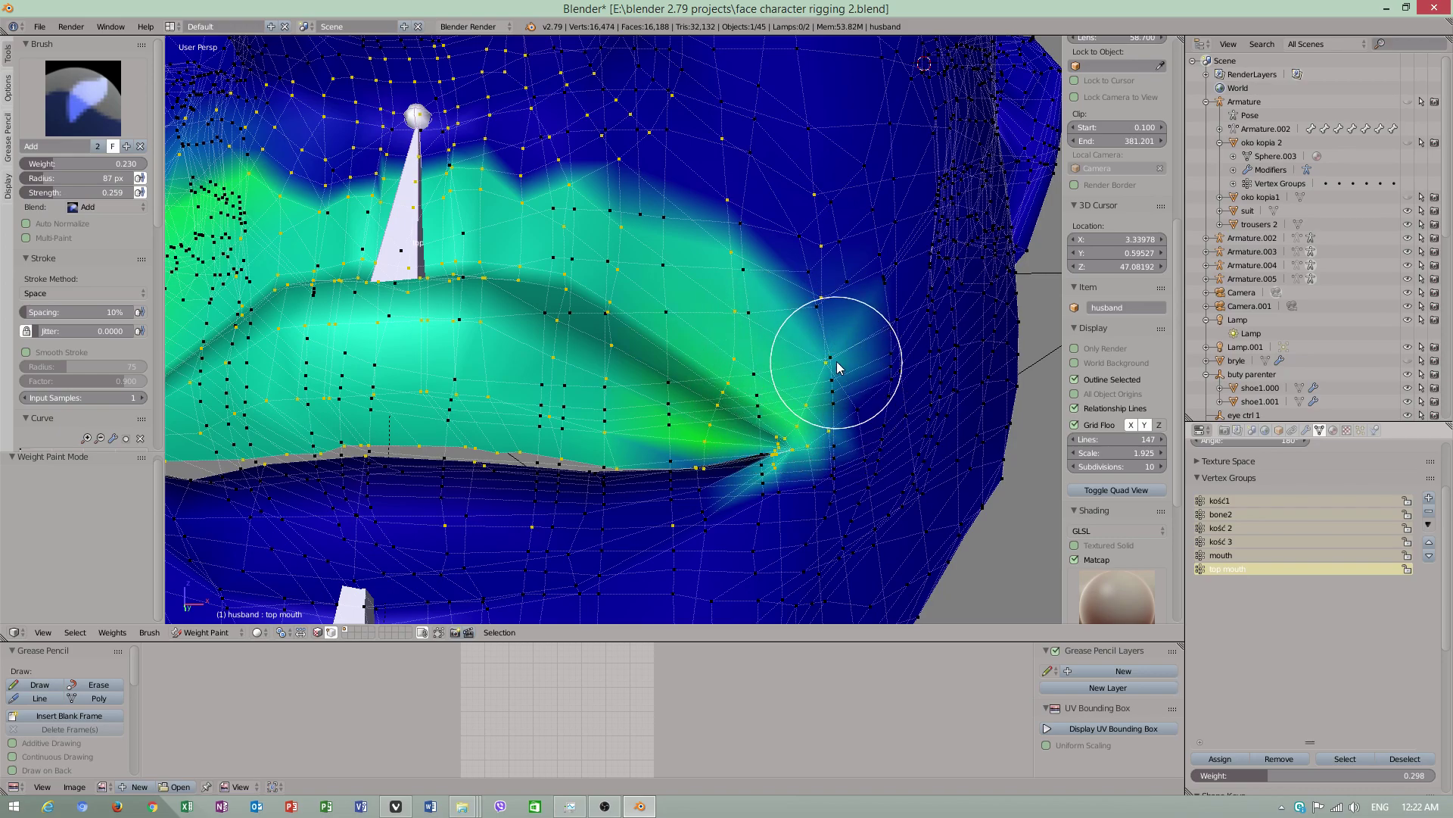
mouse_move(854, 402)
middle_down()
mouse_move(795, 416)
mouse_move(809, 335)
middle_up()
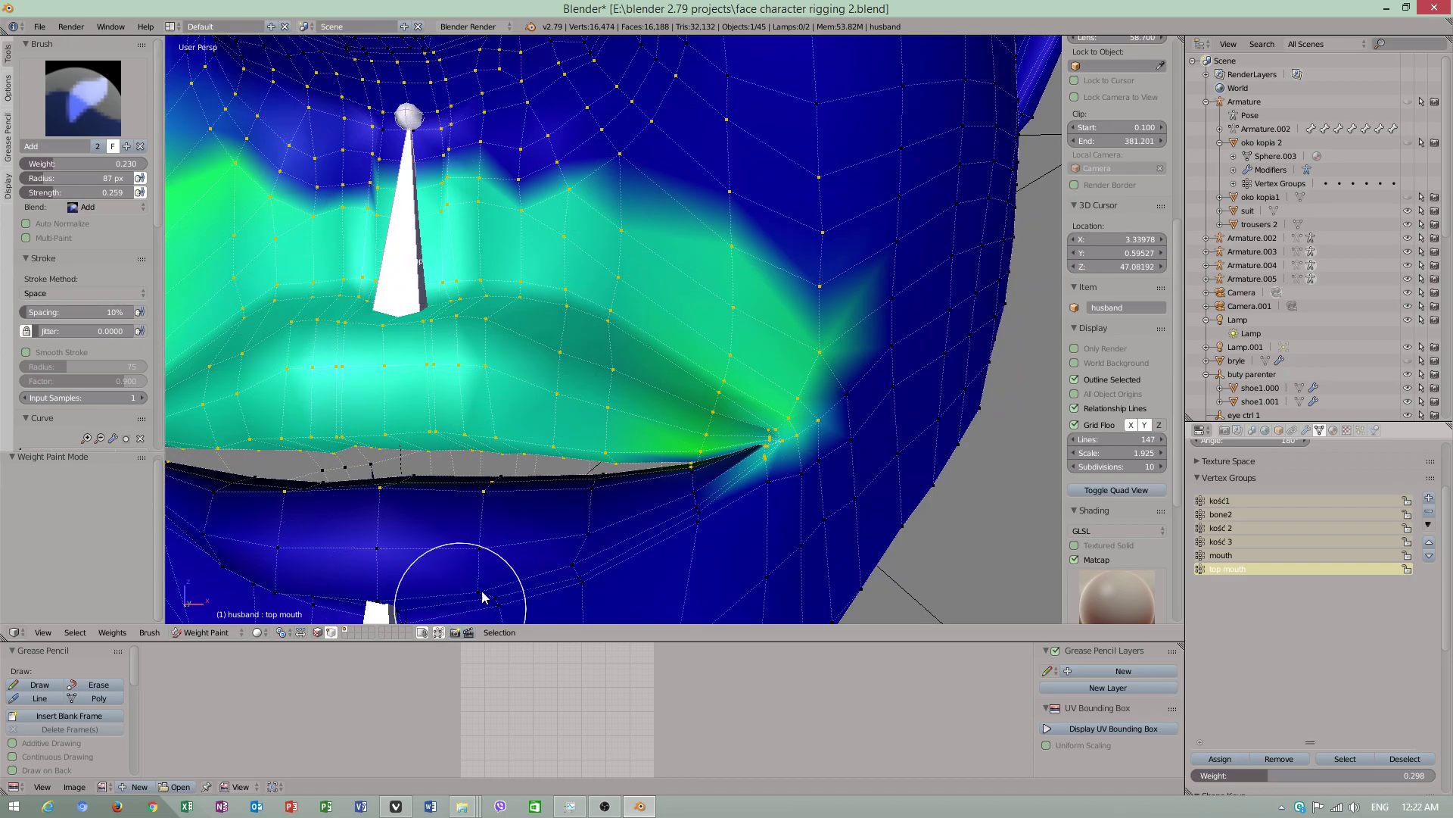
scroll(697, 367, down, 5)
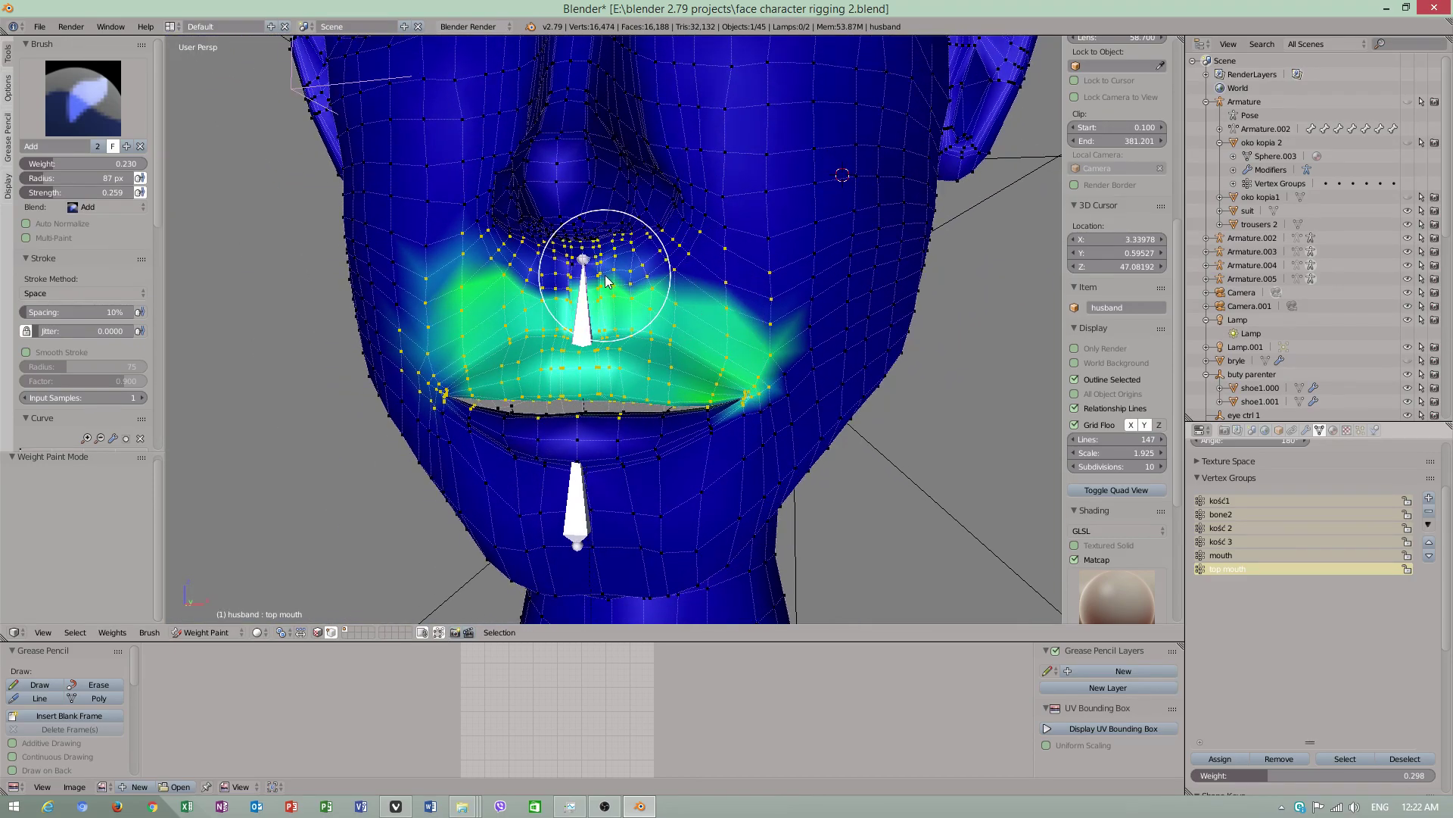
mouse_move(539, 296)
mouse_down()
mouse_move(489, 277)
mouse_move(655, 280)
mouse_up()
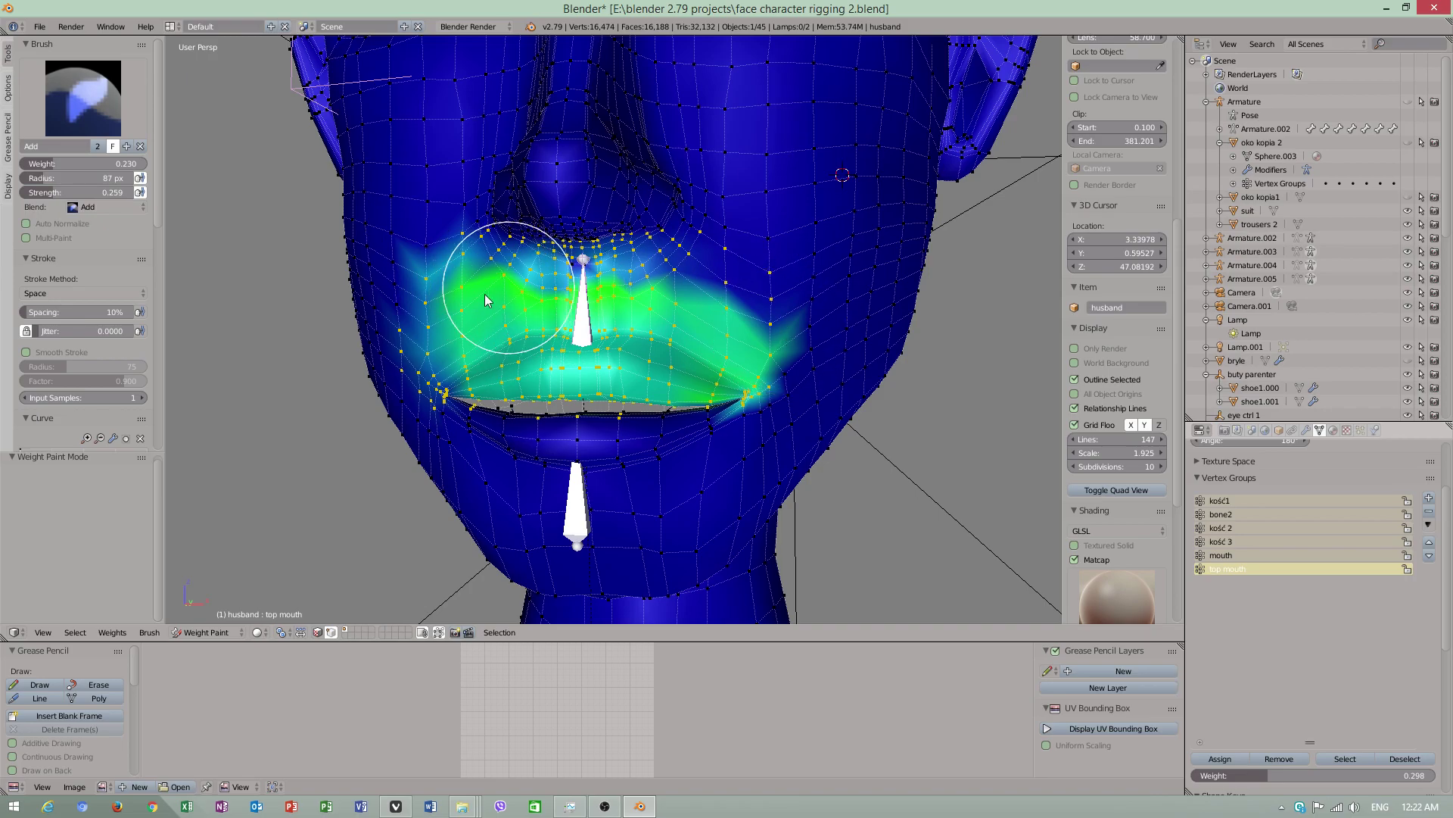
Step: Smooth the mouth weights with the Blur brush, then select the top mouth bone for posing
click(63, 91)
click(103, 174)
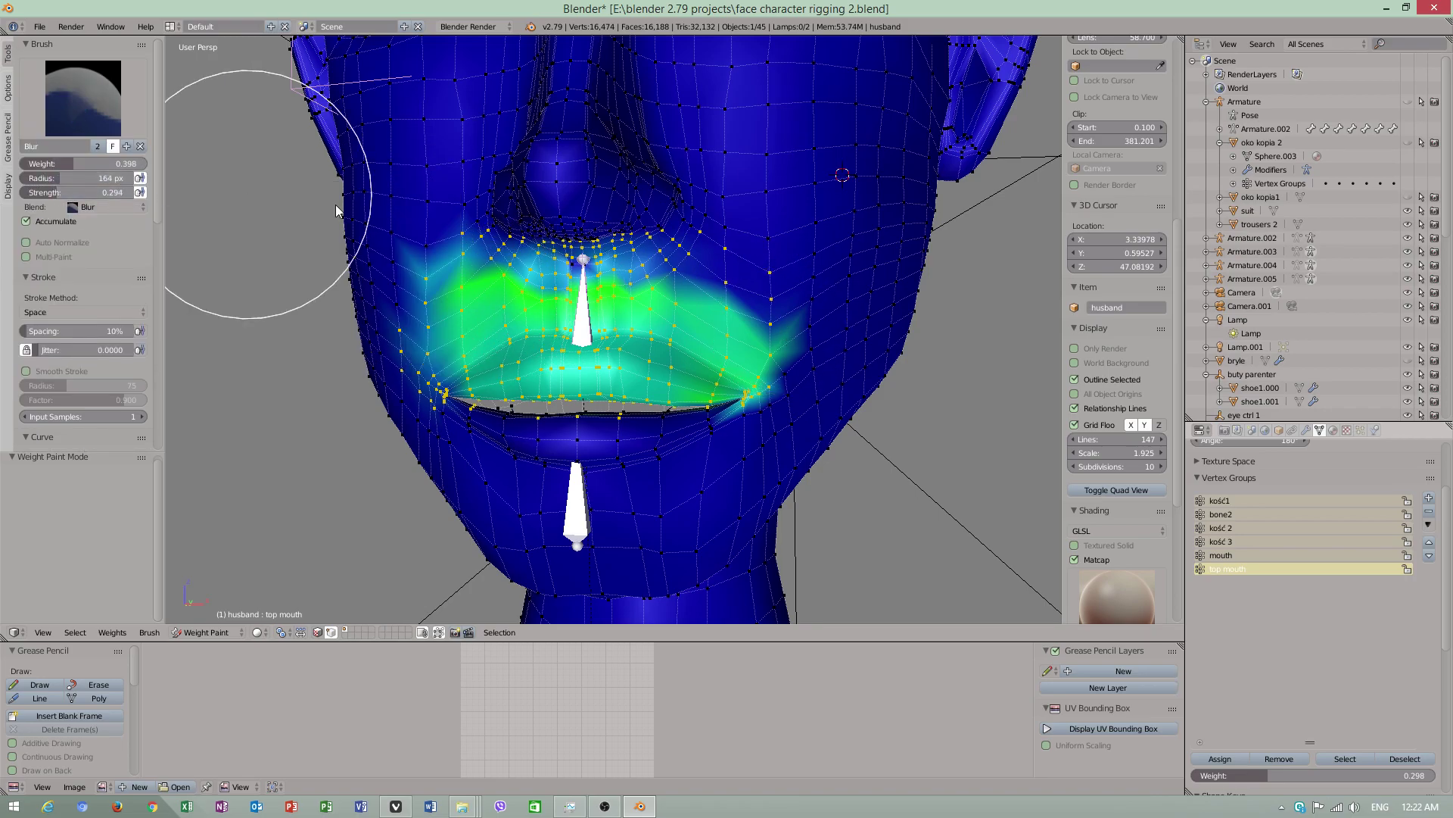
mouse_move(335, 204)
mouse_down()
mouse_move(544, 287)
mouse_move(612, 373)
mouse_move(422, 357)
mouse_move(427, 290)
mouse_up()
click(238, 633)
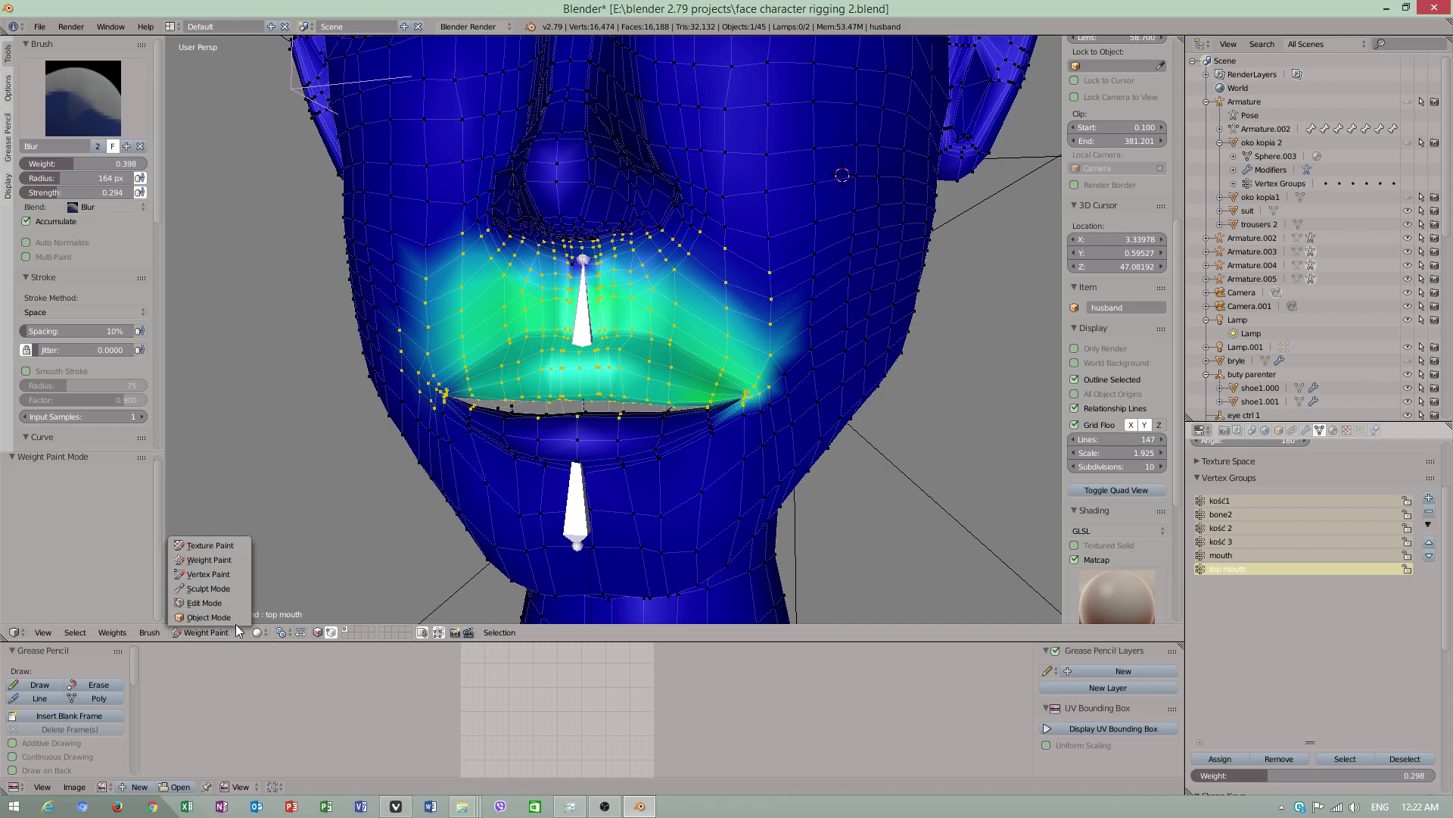
right_click(579, 330)
Step: Move the top and lower mouth bones to check lip deformation, then select the husband mesh
key(g)
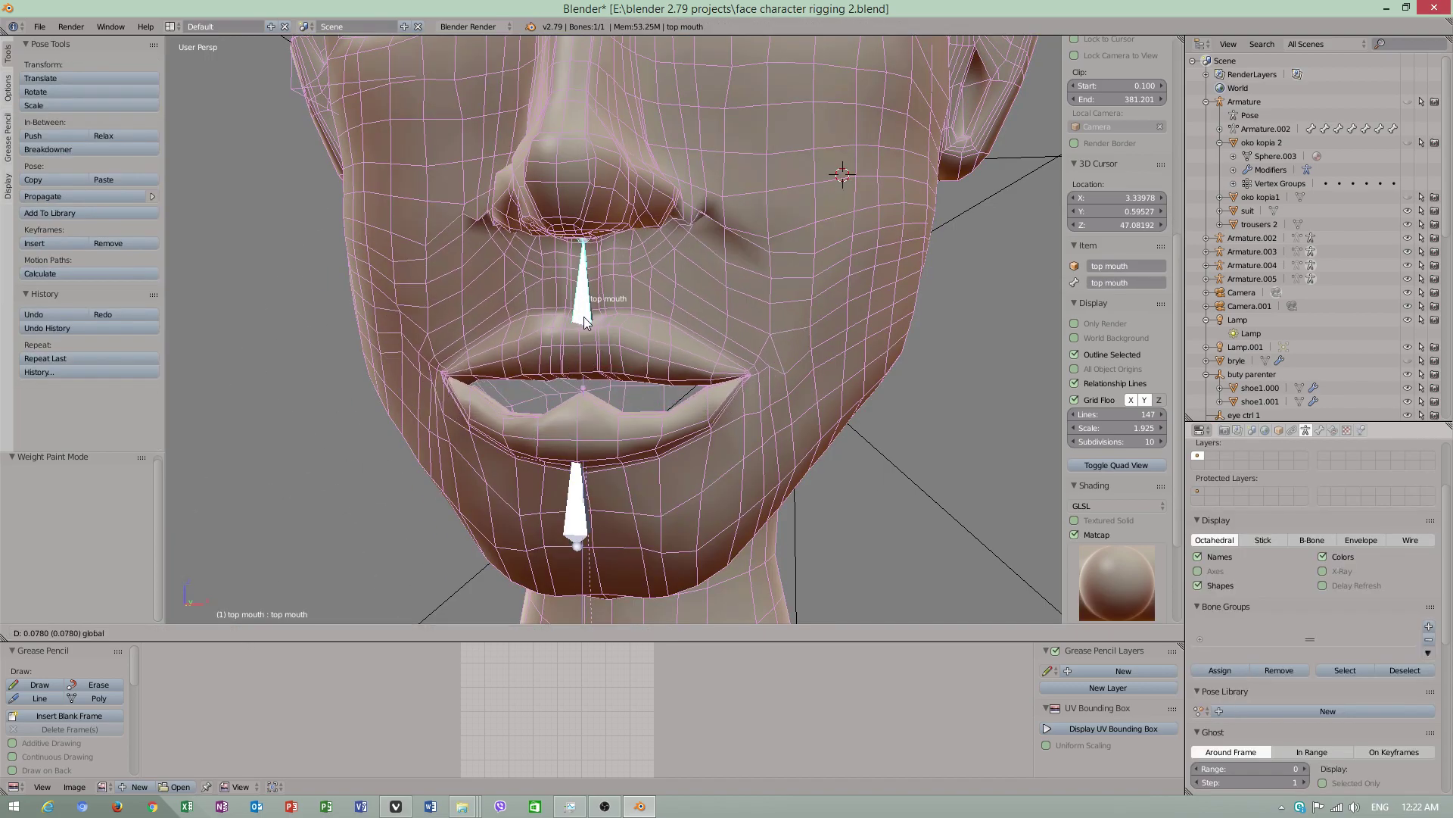
key(z)
click(590, 330)
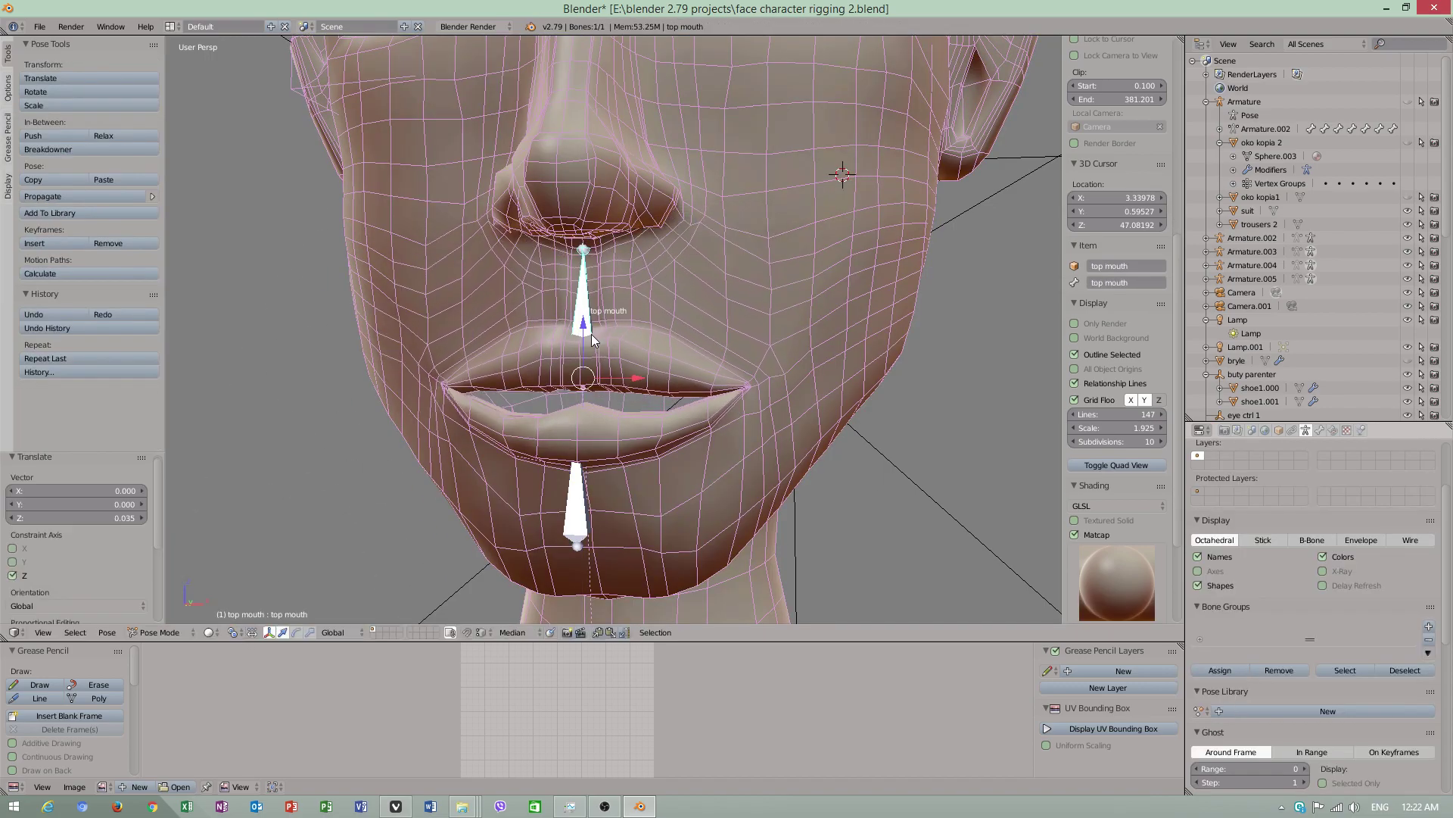
right_click(578, 488)
key(g)
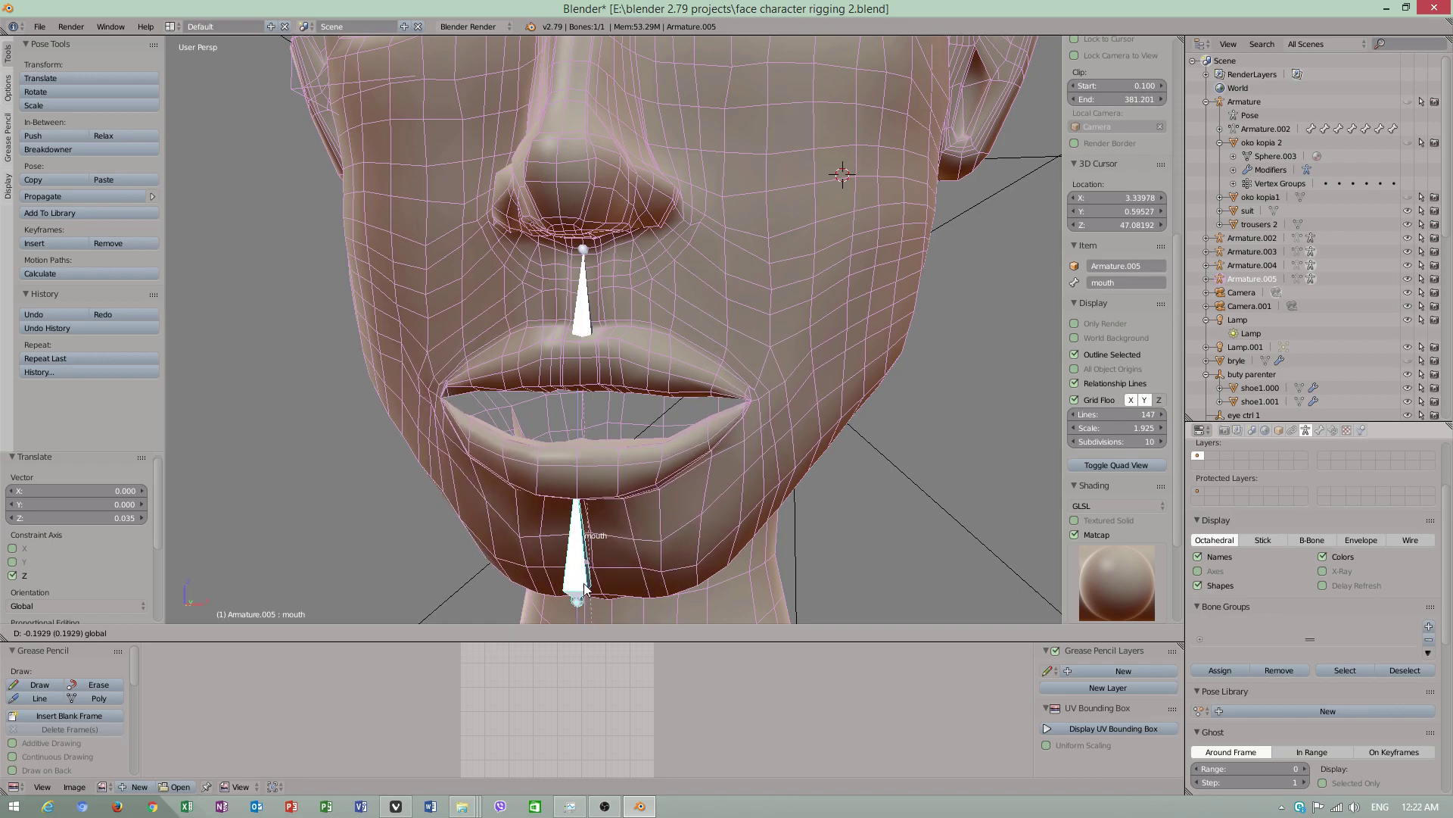
key(g)
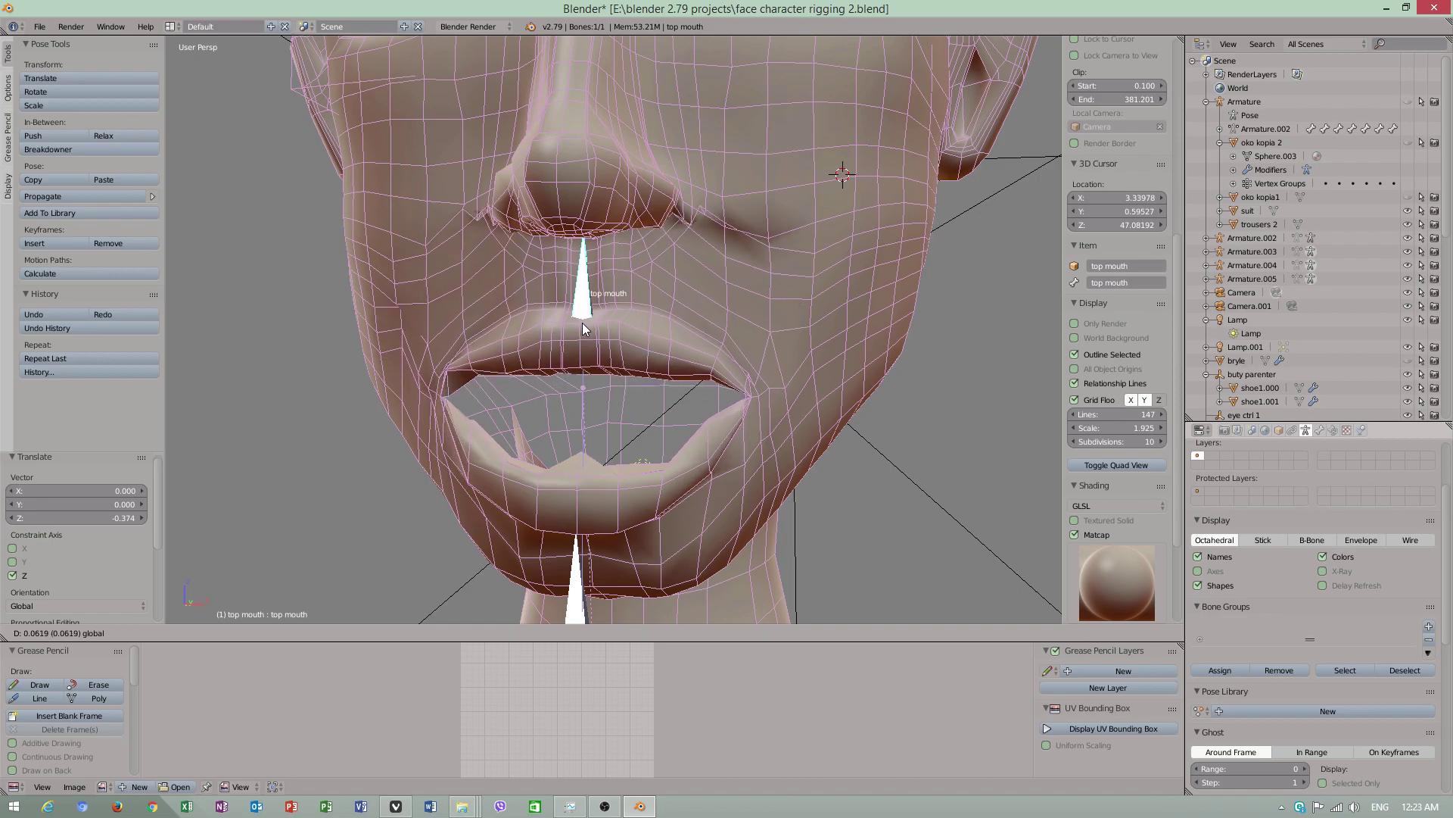
click(581, 339)
mouse_move(581, 340)
middle_down()
mouse_move(696, 306)
mouse_move(675, 283)
mouse_move(674, 346)
mouse_move(665, 317)
mouse_move(606, 310)
middle_up()
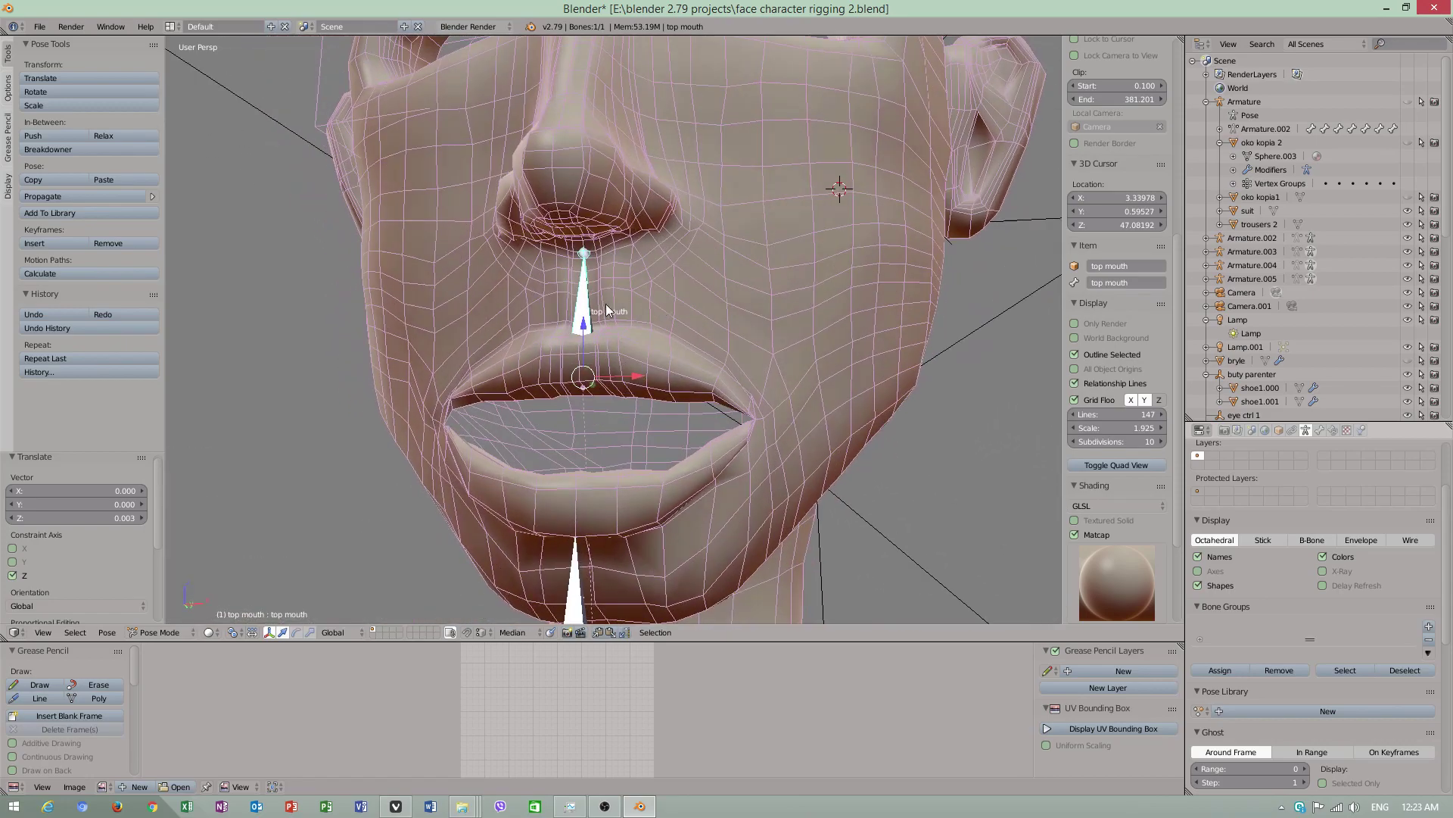
key(g)
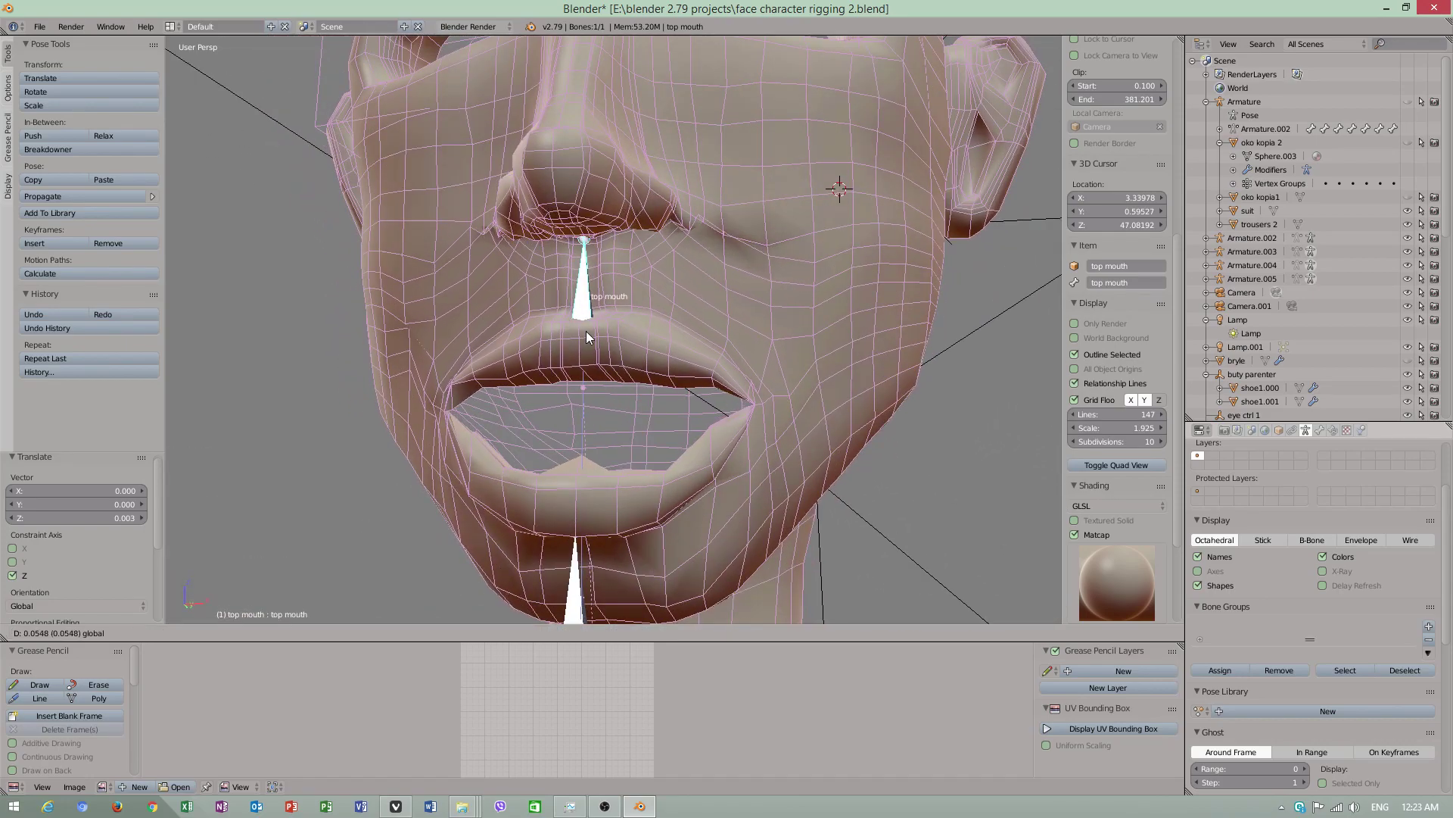
right_click(409, 410)
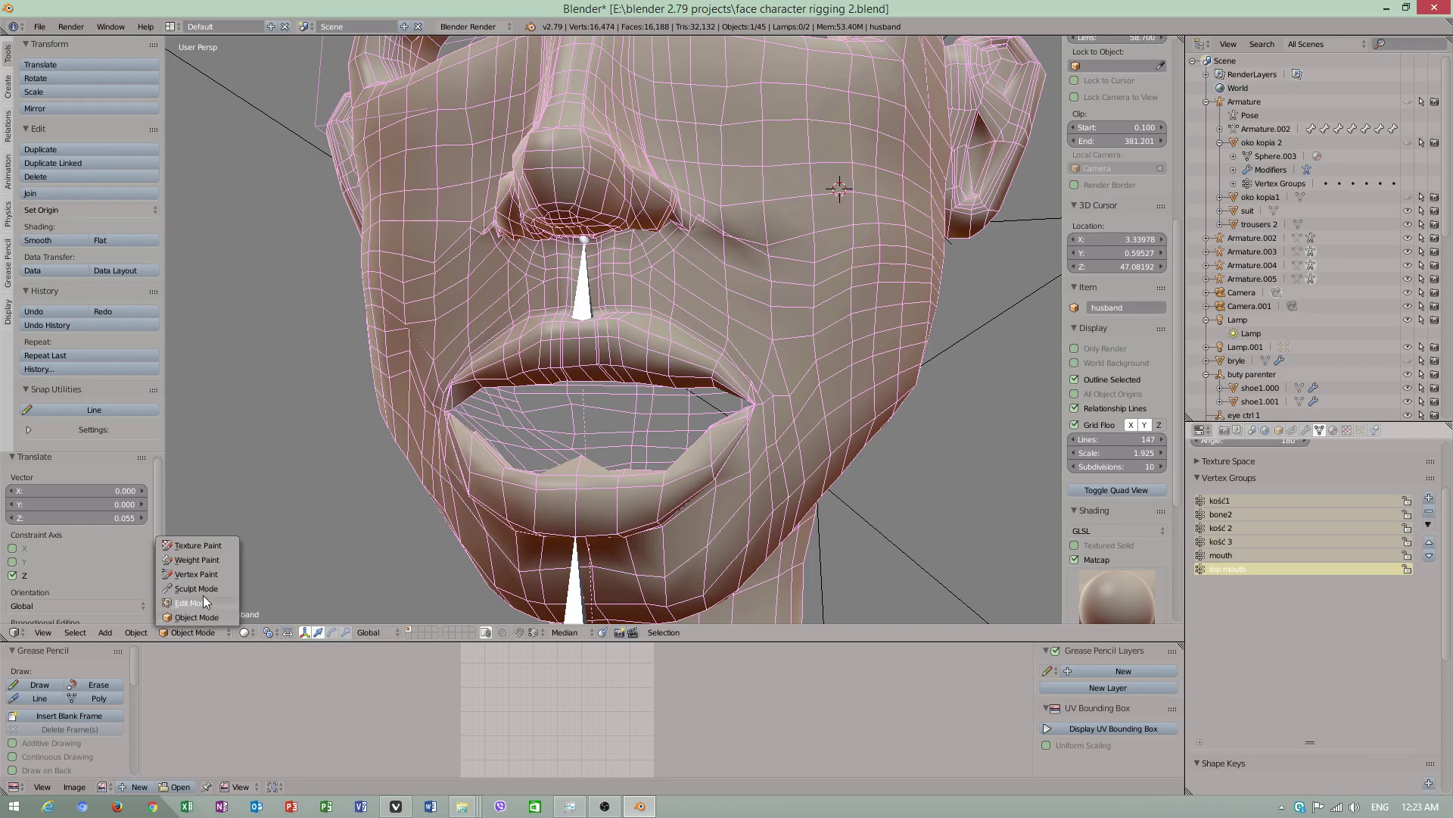
Step: Blur the top mouth weights on the upper-left lip and around the right mouth corner
click(195, 556)
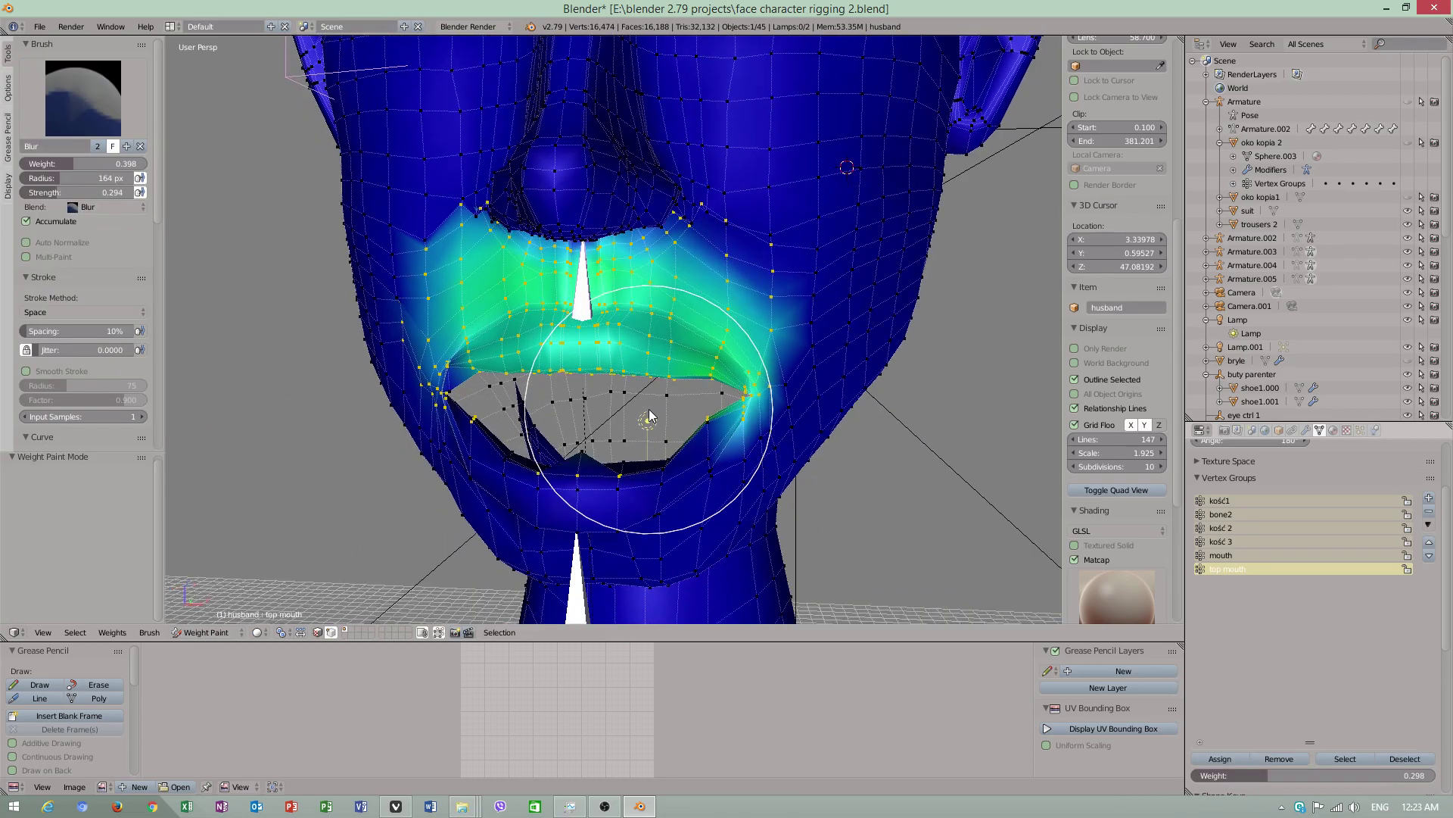
scroll(659, 420, up, 2)
scroll(533, 454, up, 2)
scroll(518, 454, up, 1)
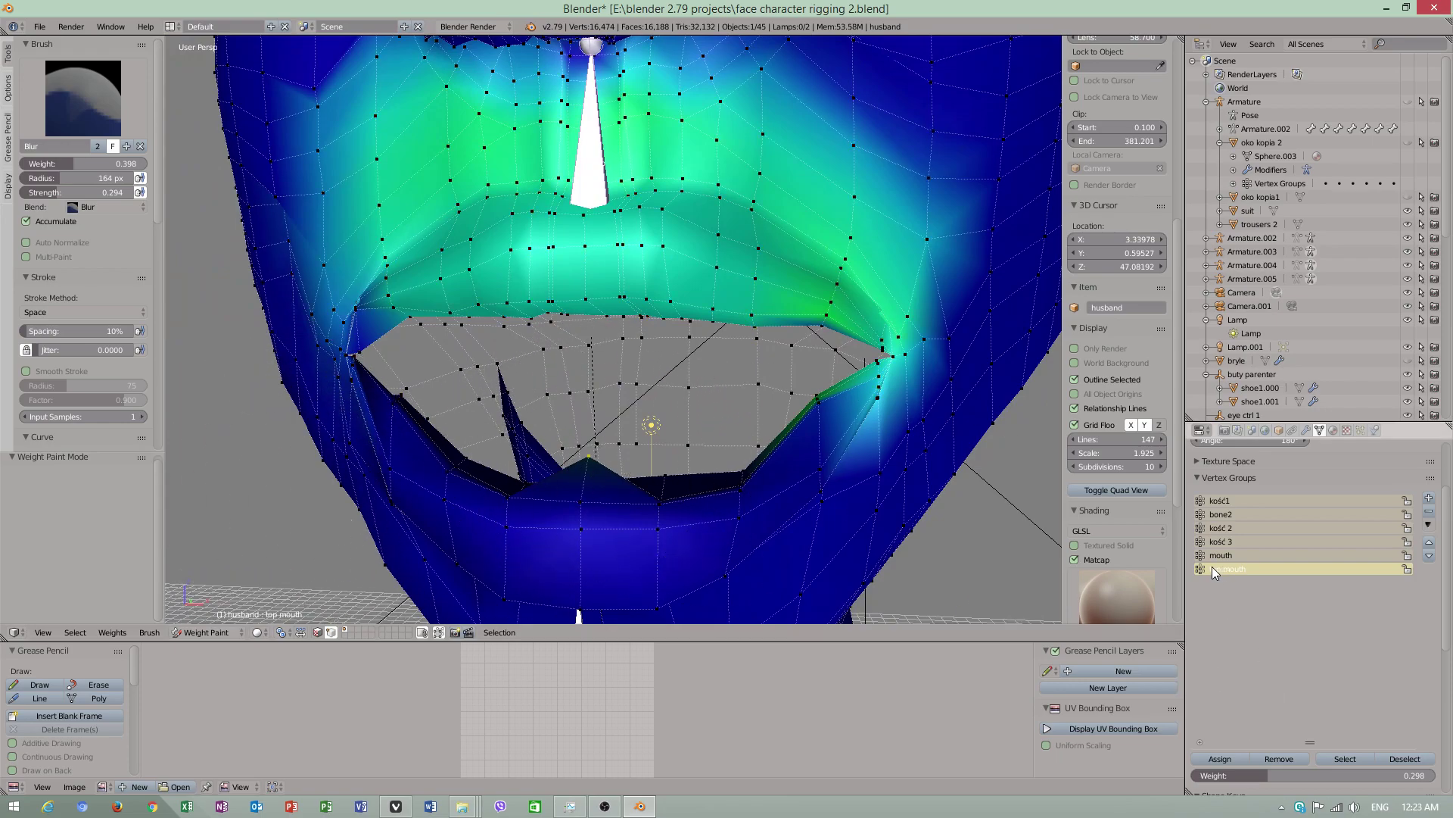
middle_drag(584, 470, 636, 488)
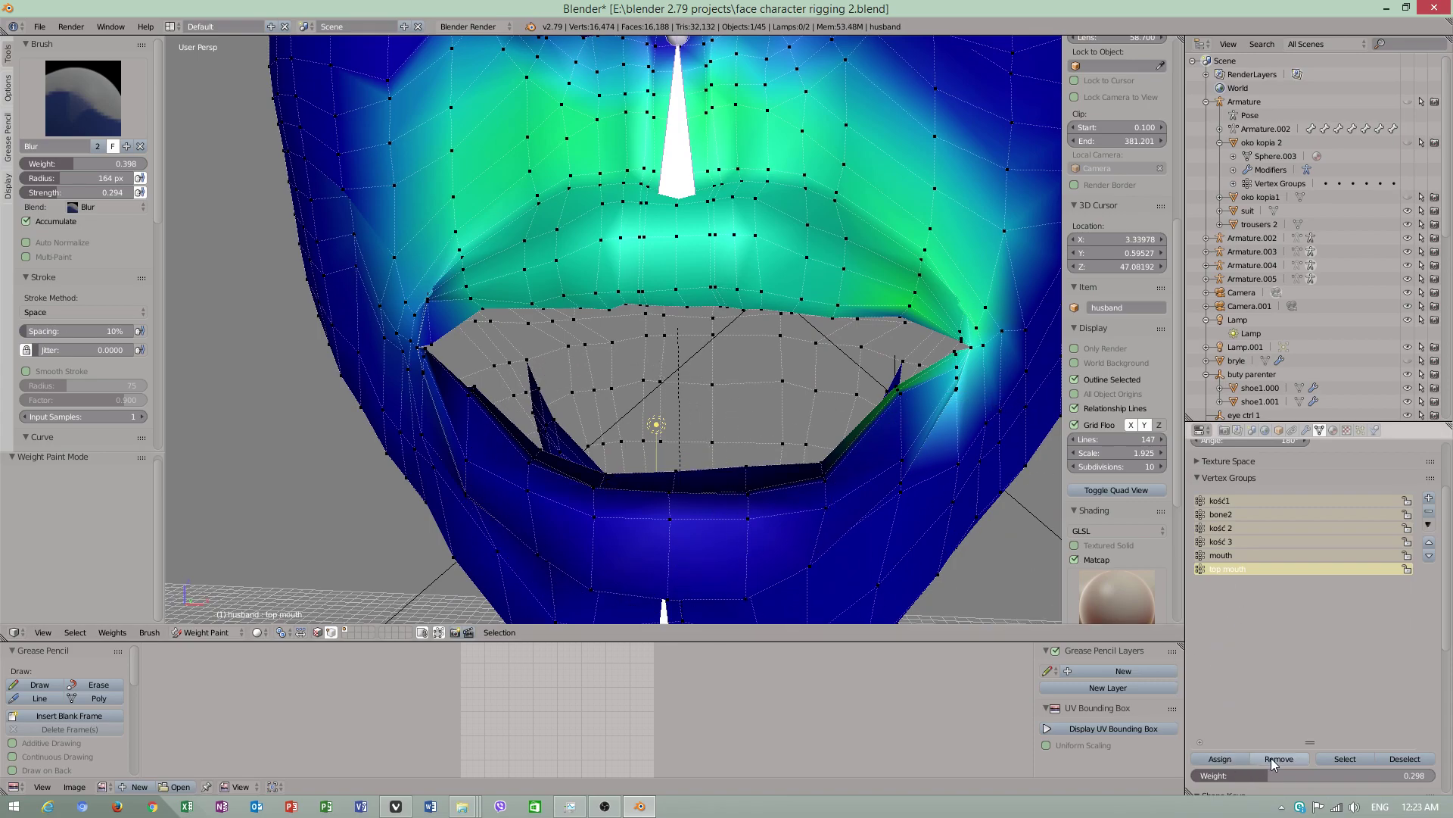
mouse_move(740, 519)
middle_down()
mouse_move(864, 500)
mouse_move(782, 510)
mouse_move(798, 504)
mouse_move(808, 529)
mouse_move(512, 384)
middle_up()
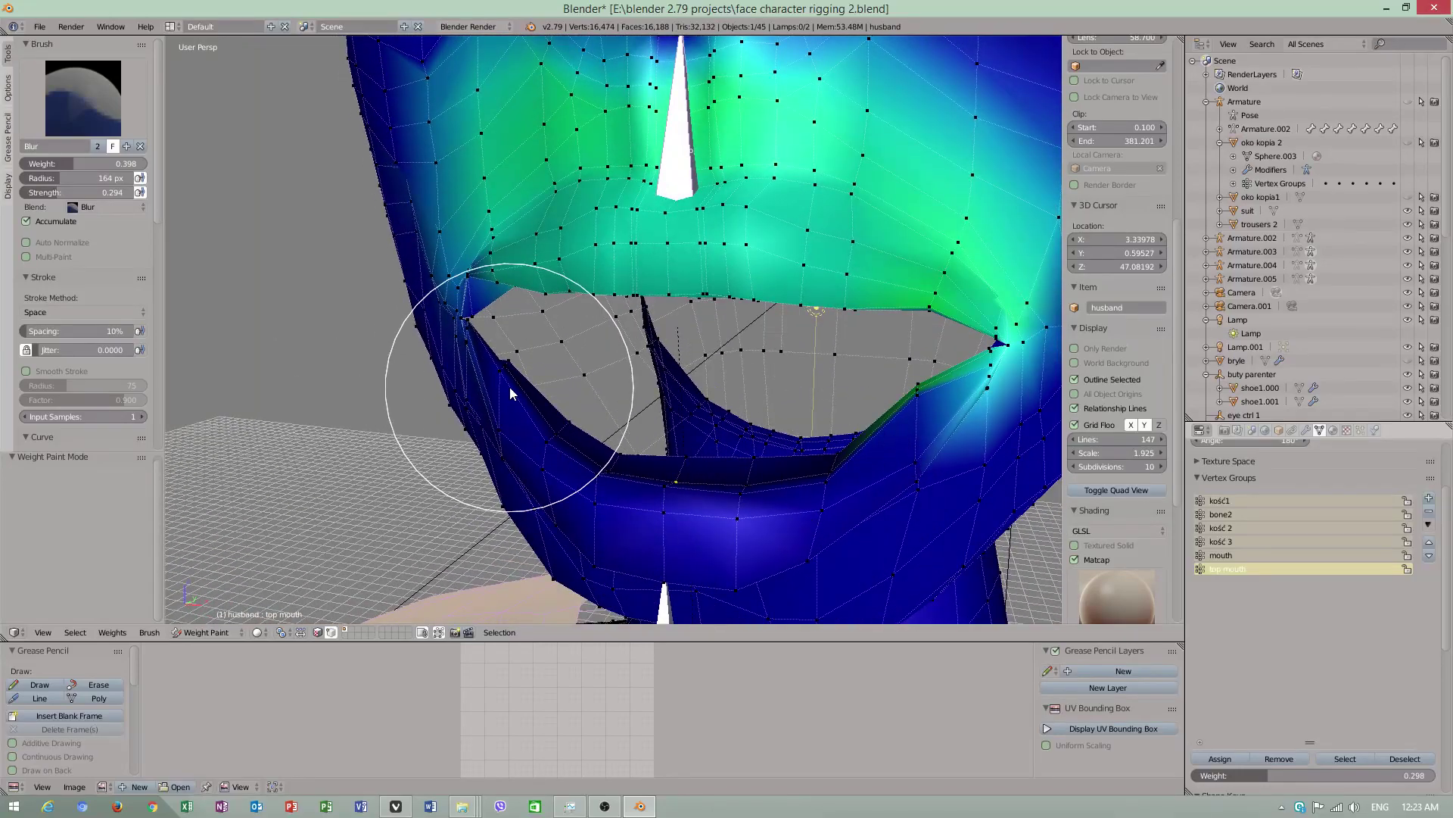
drag(512, 385, 526, 397)
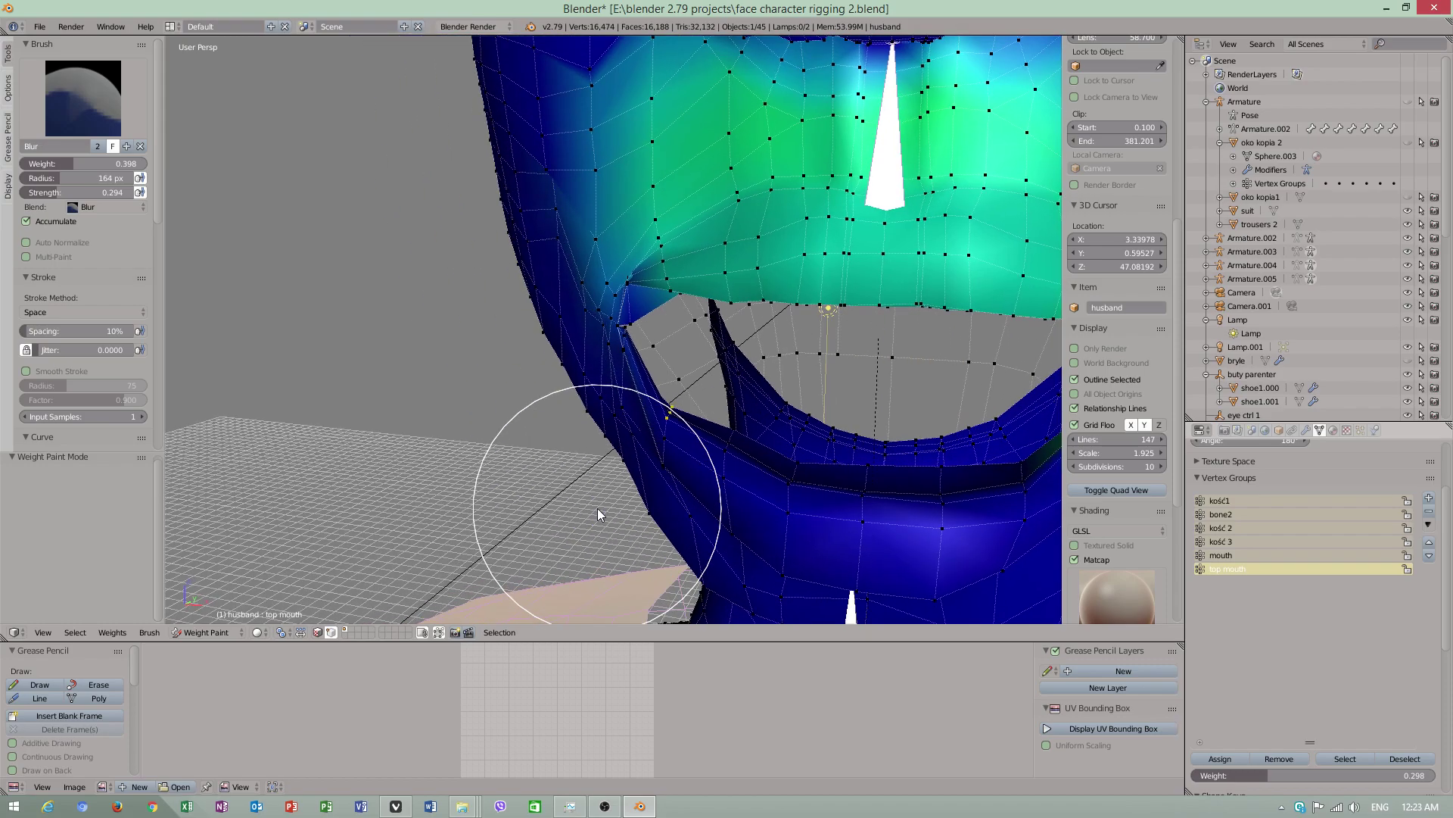
mouse_move(597, 508)
middle_down()
mouse_move(617, 519)
mouse_move(724, 468)
mouse_move(801, 514)
mouse_move(915, 462)
middle_up()
drag(814, 449, 827, 457)
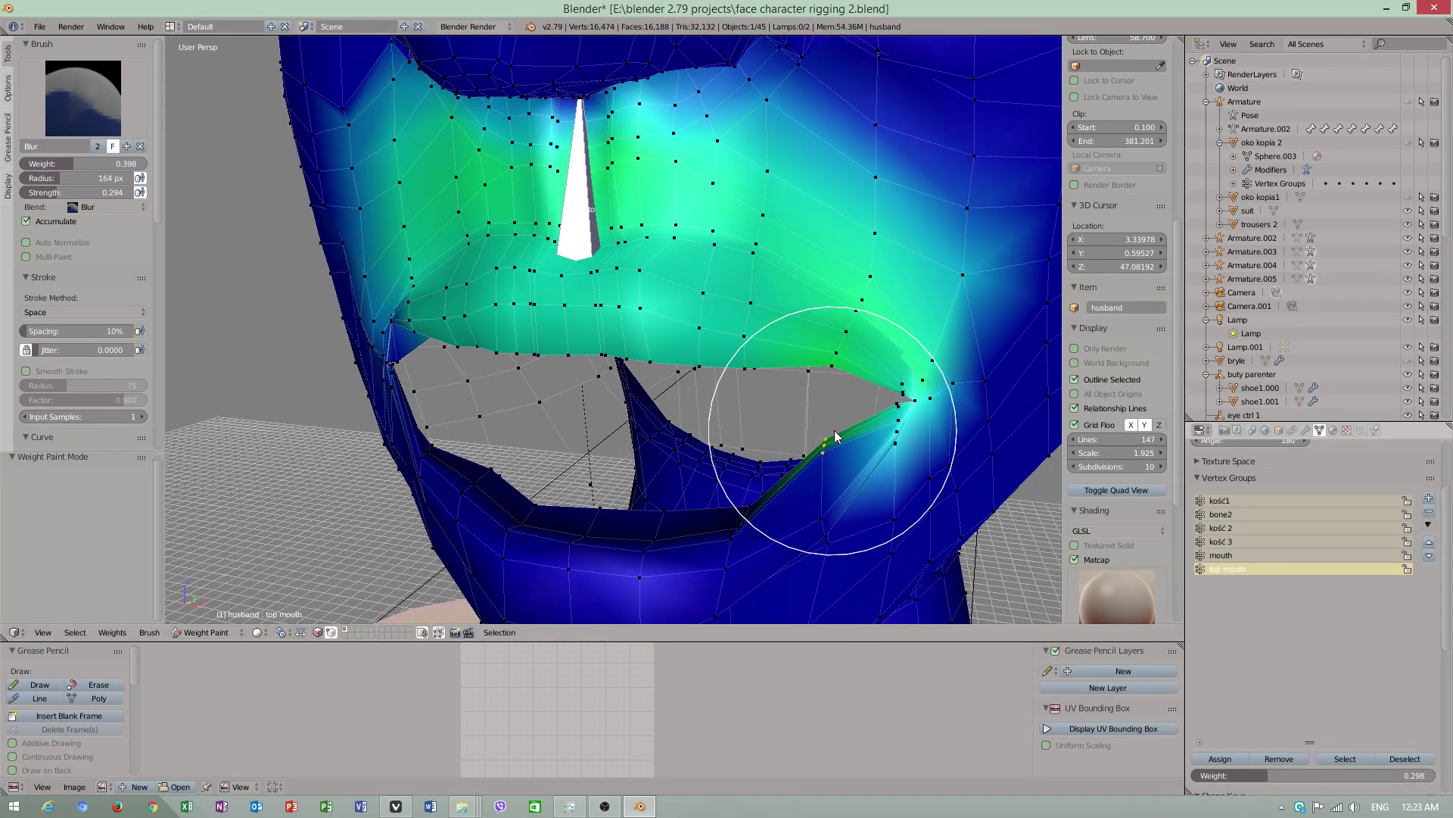
click(1279, 758)
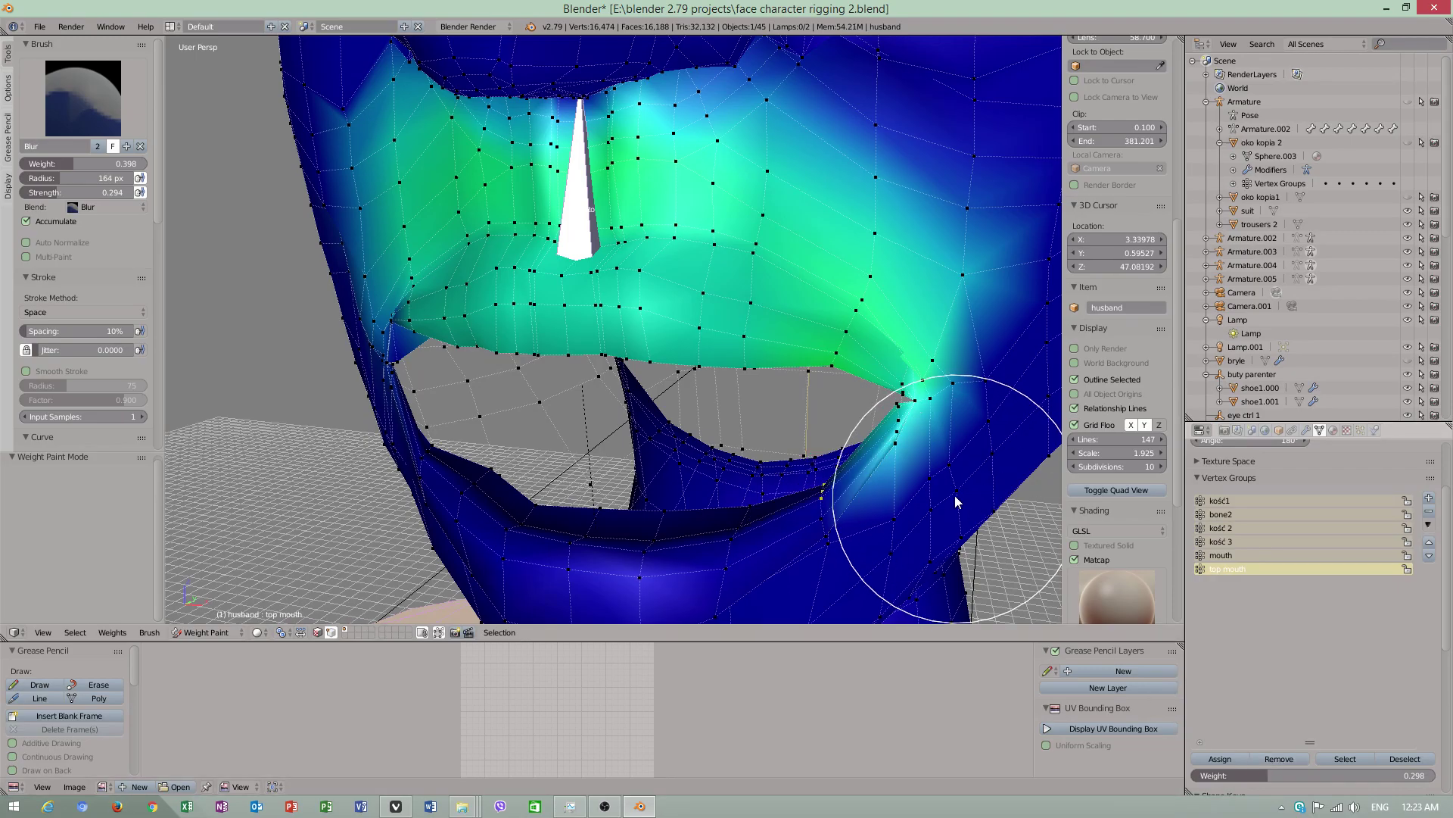
mouse_move(955, 500)
middle_down()
mouse_move(915, 477)
mouse_move(949, 444)
mouse_move(893, 406)
mouse_move(607, 477)
mouse_move(671, 496)
mouse_move(600, 464)
mouse_move(477, 577)
mouse_move(571, 483)
mouse_move(437, 564)
middle_up()
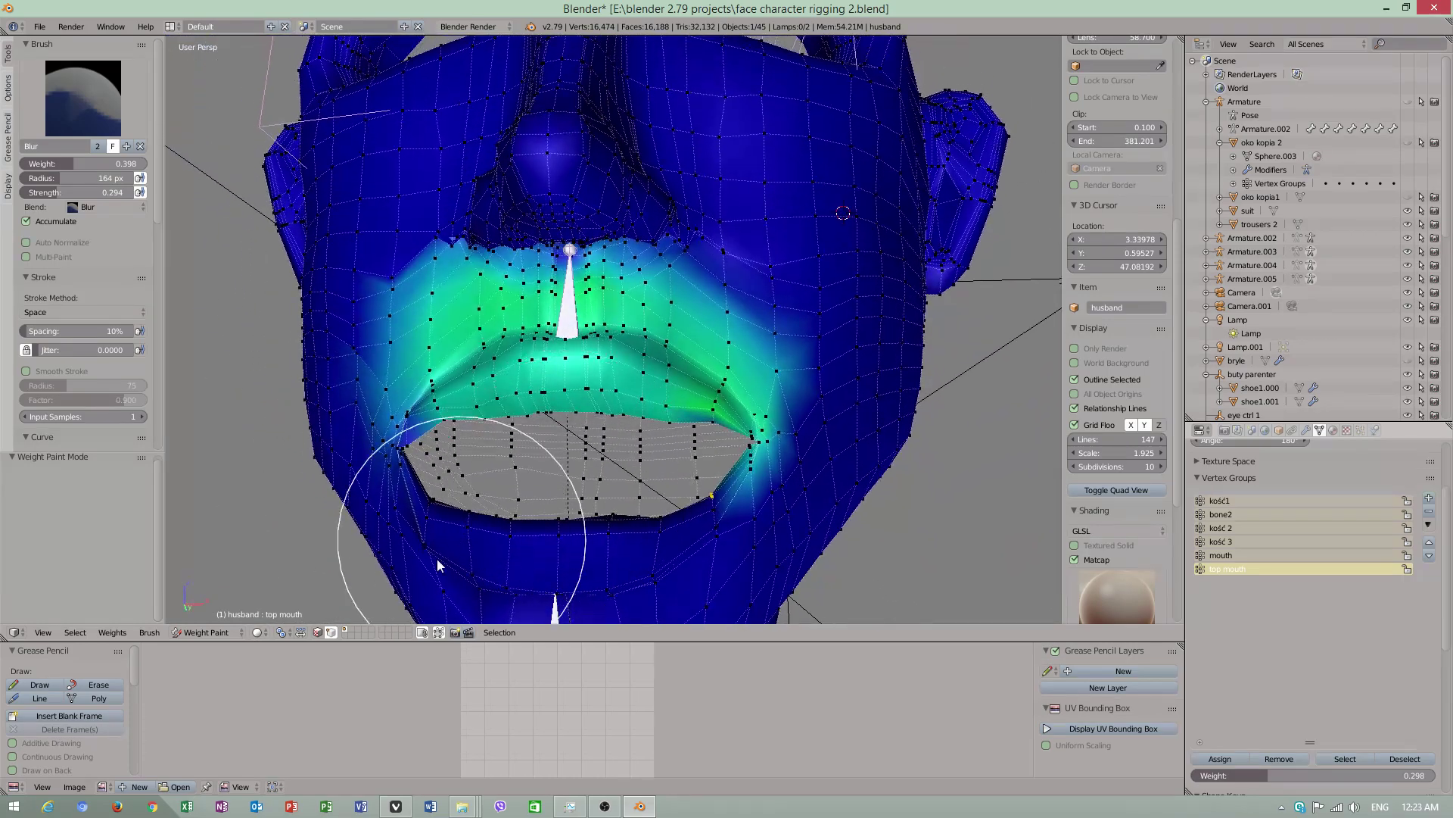
Step: Return to Pose Mode and move the top mouth bone down
click(215, 631)
right_click(589, 358)
key(ctrl+Tab)
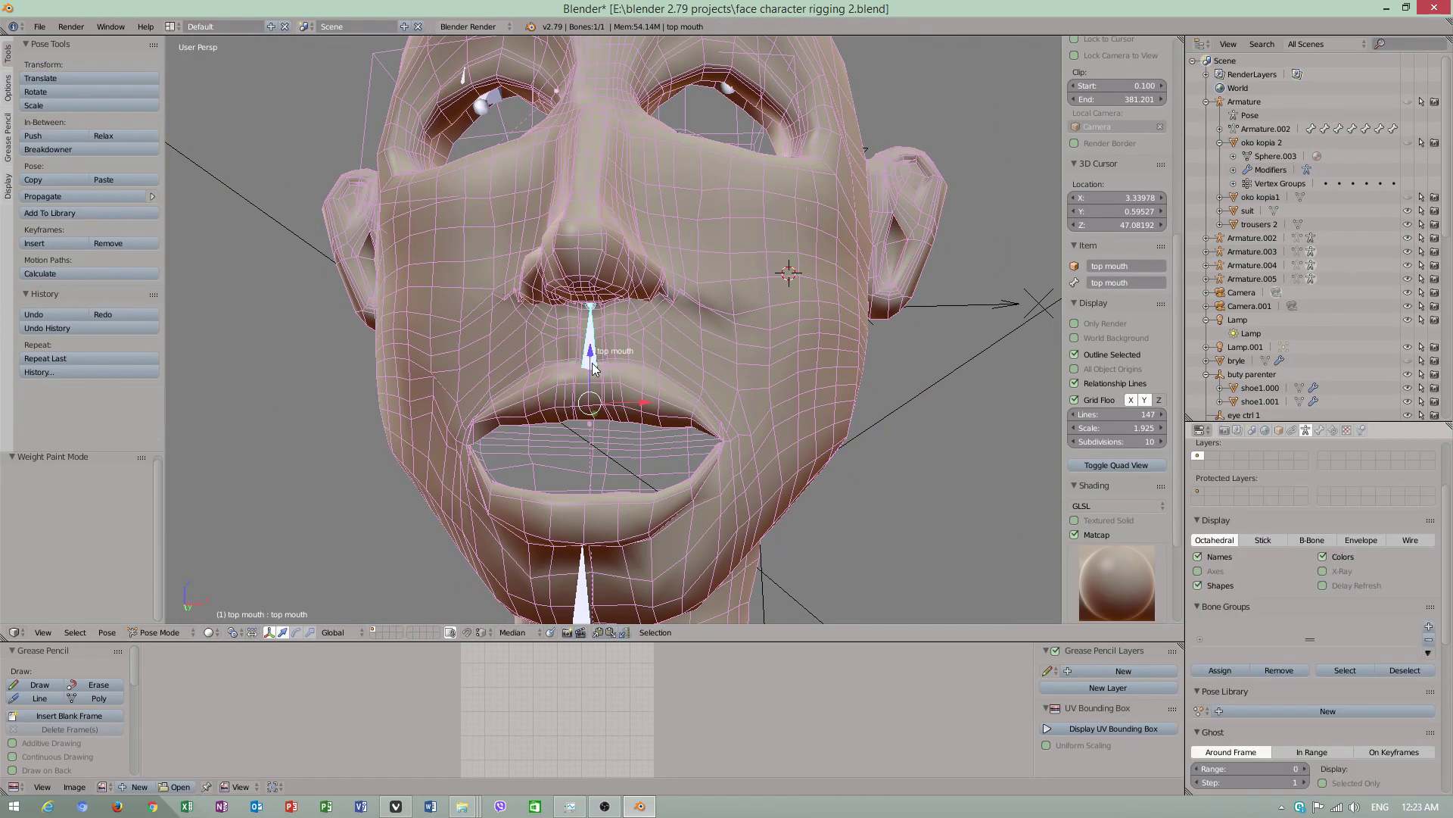
key(g)
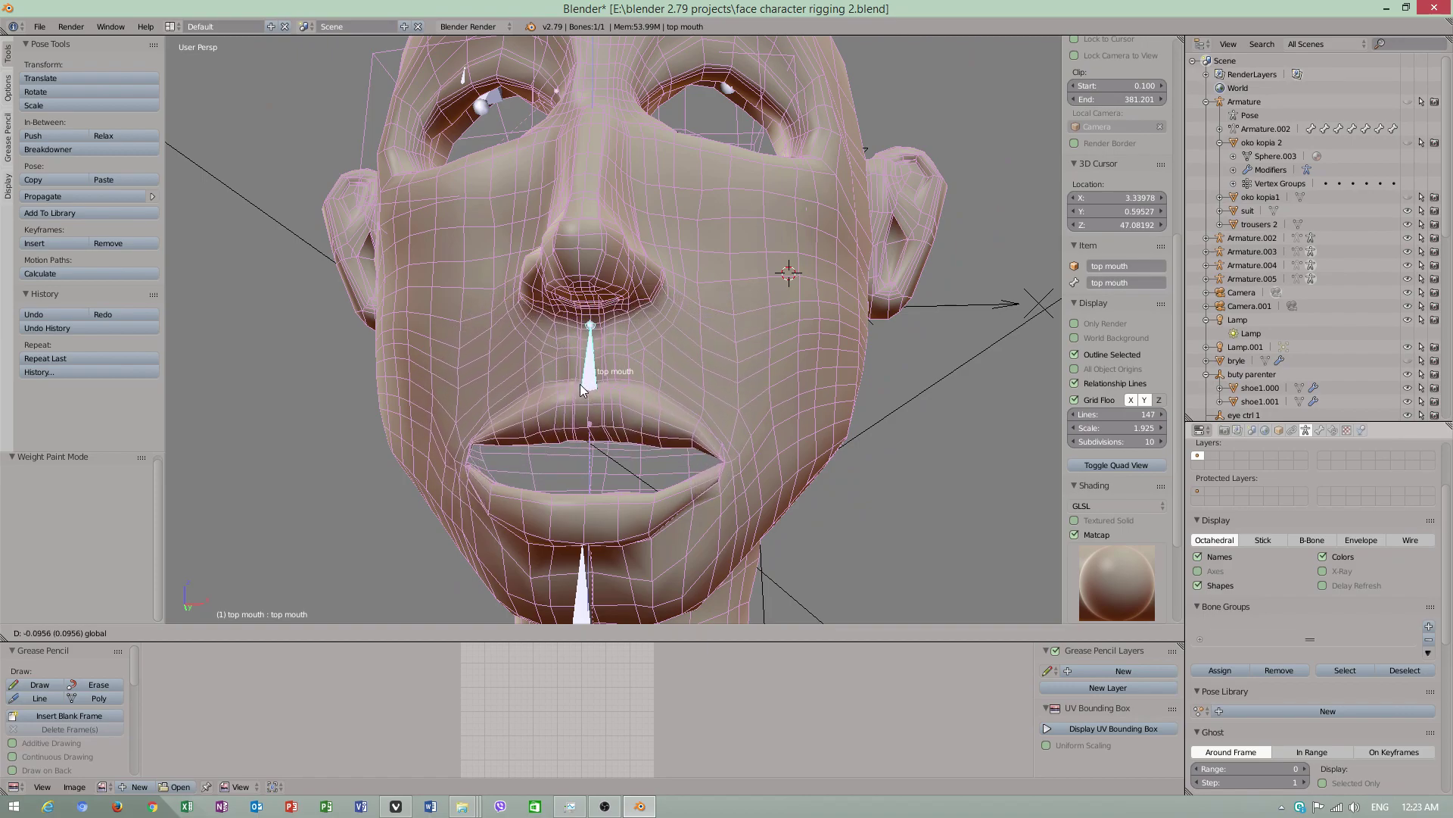
click(581, 388)
Step: Raise the lower mouth bone, lift the top mouth bone to open the mouth, and select the husband mesh
right_click(586, 585)
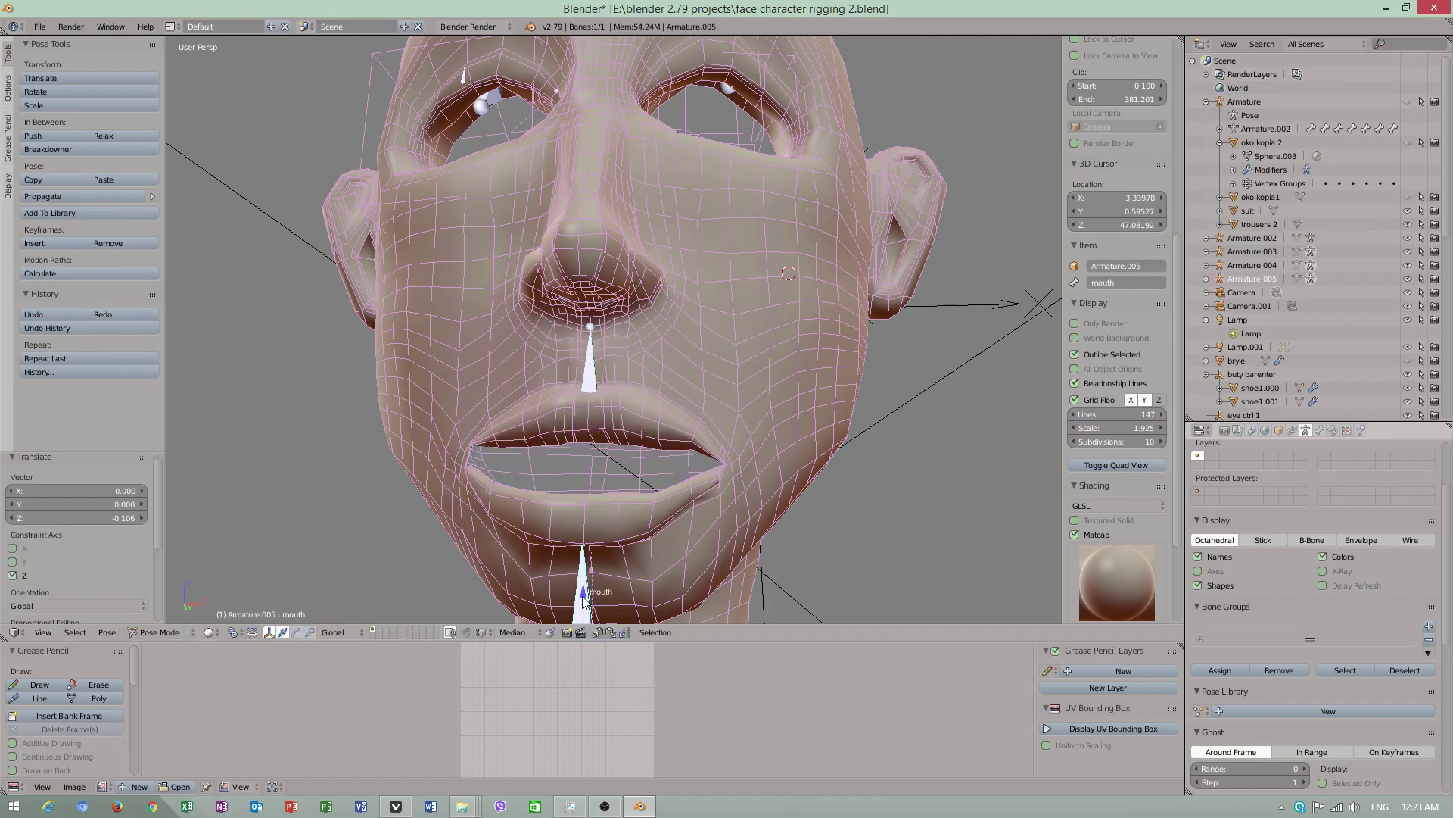
key(g)
click(667, 451)
scroll(668, 451, up, 1)
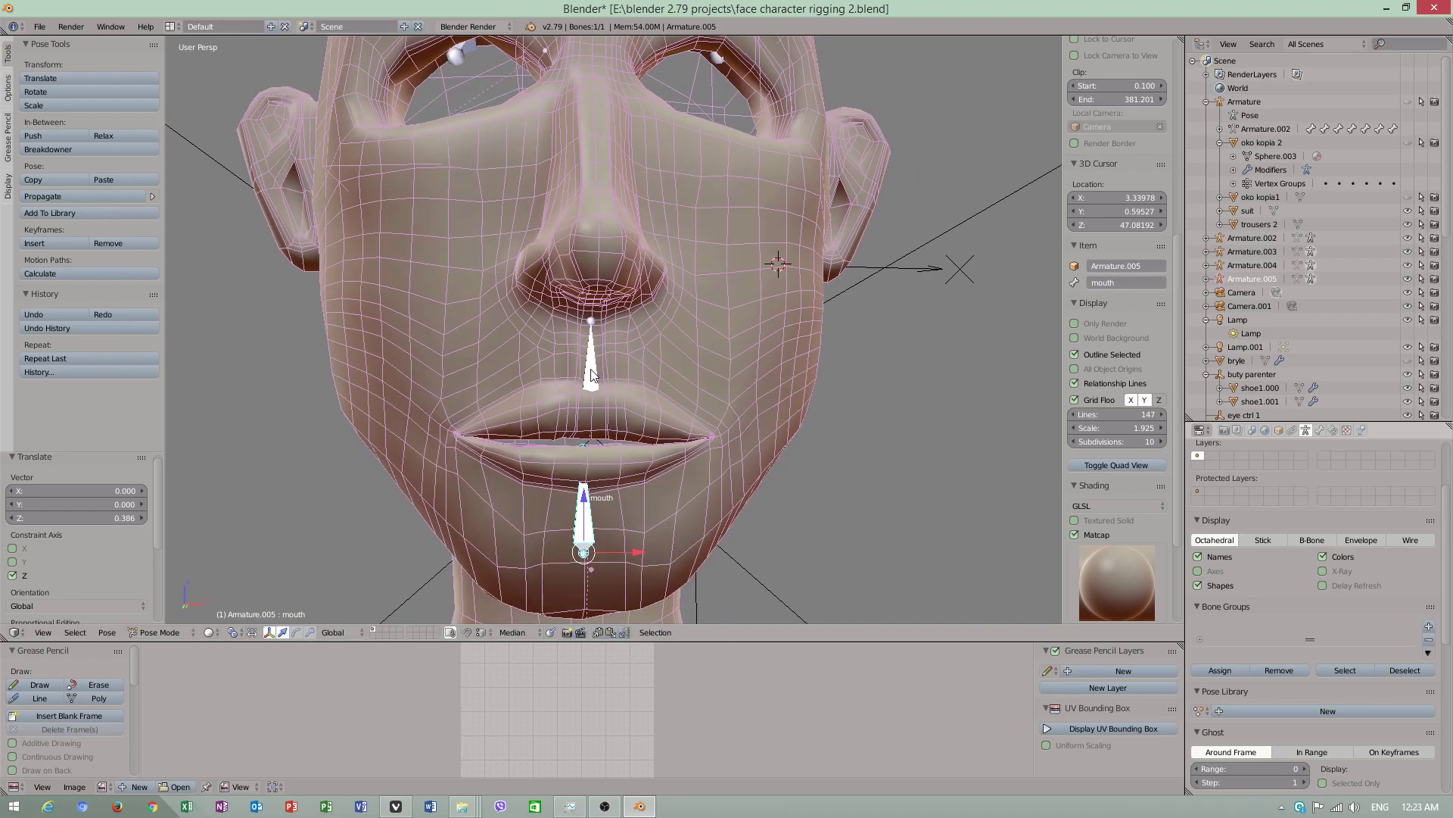
key(g)
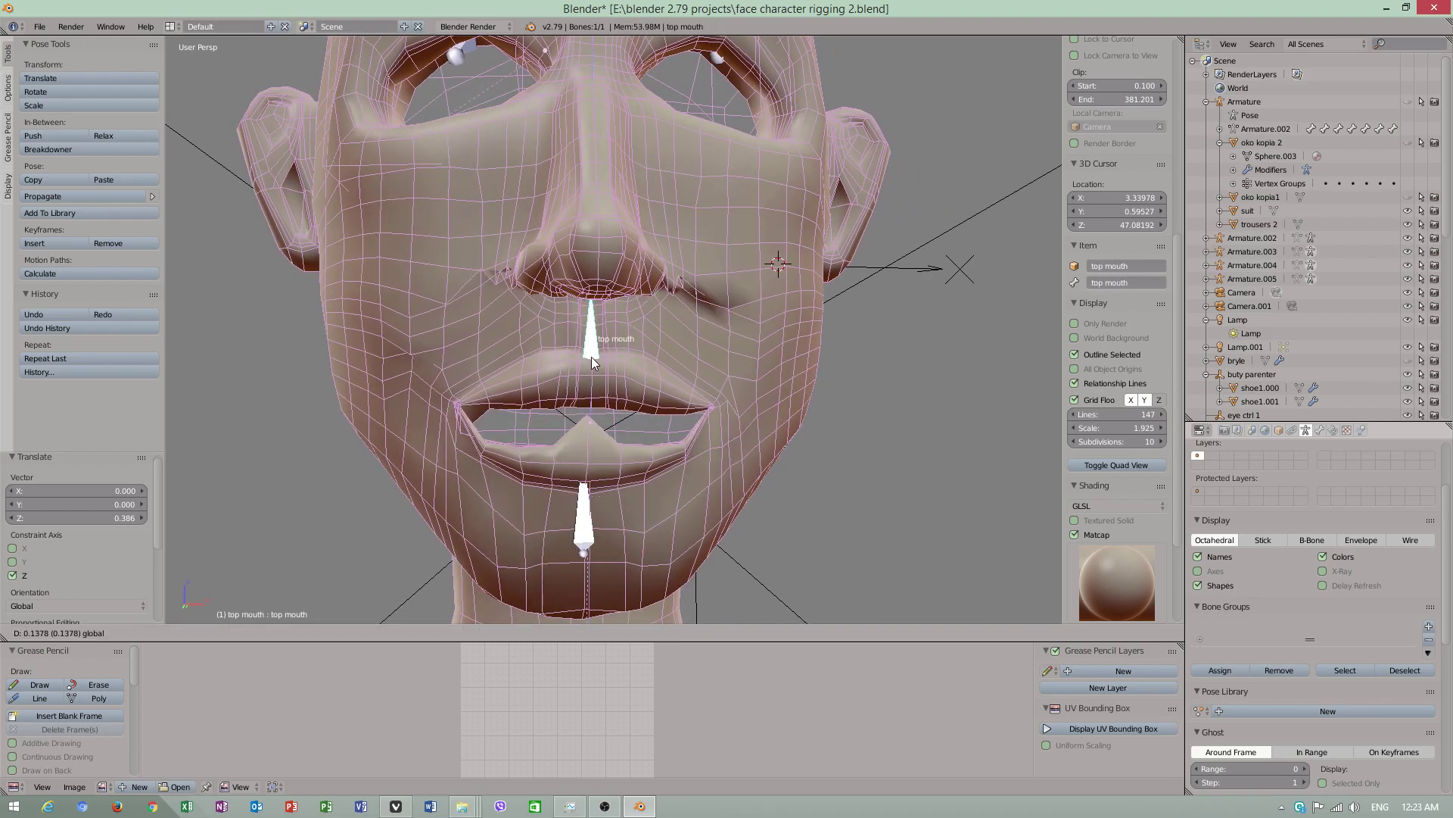
click(592, 356)
scroll(551, 461, up, 1)
scroll(571, 467, up, 1)
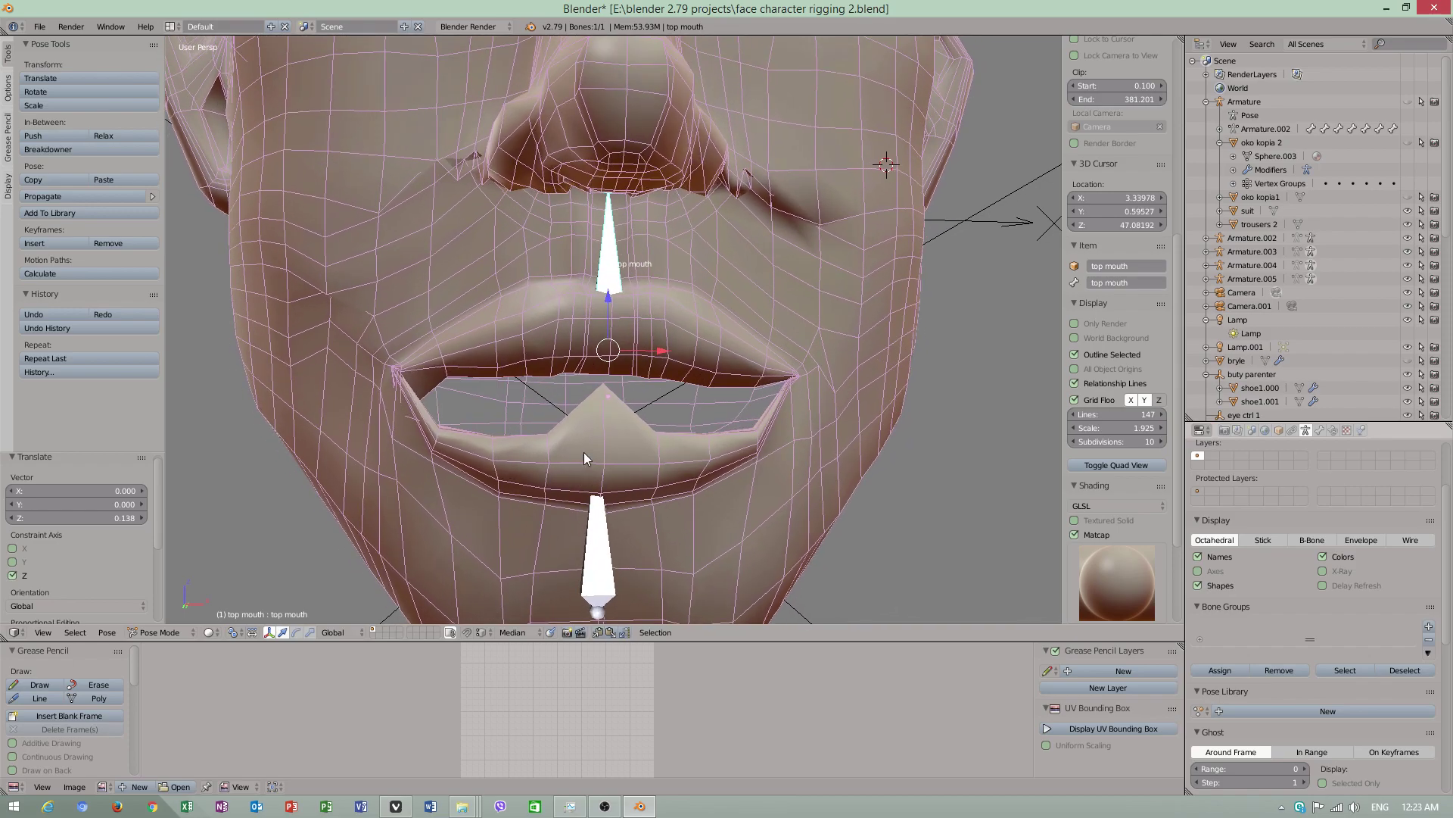
right_click(547, 331)
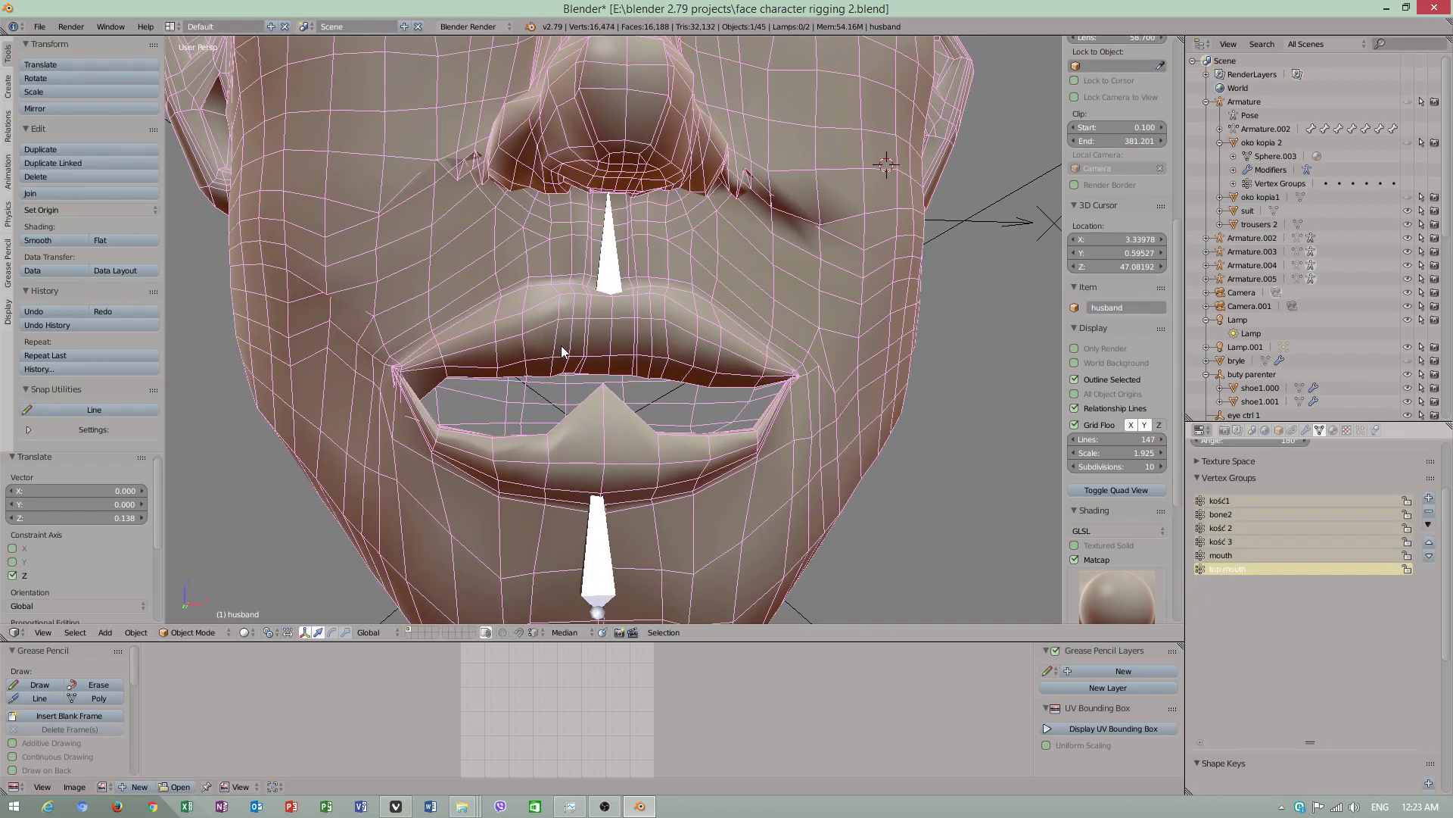
Step: Put the face mesh in Weight Paint mode and view the 'mouth' and 'kość 3' group weights
click(214, 632)
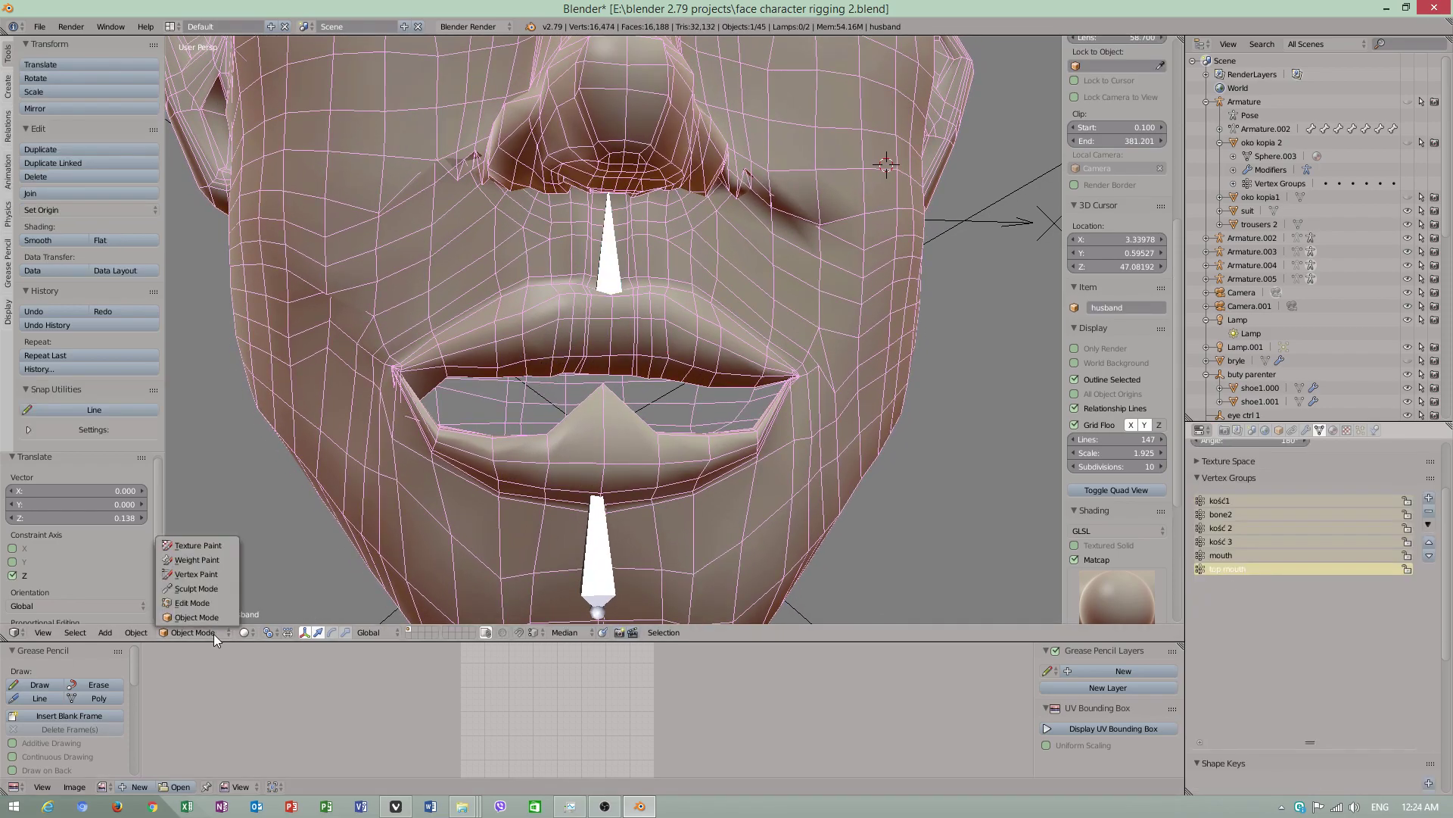
click(203, 562)
scroll(605, 450, up, 2)
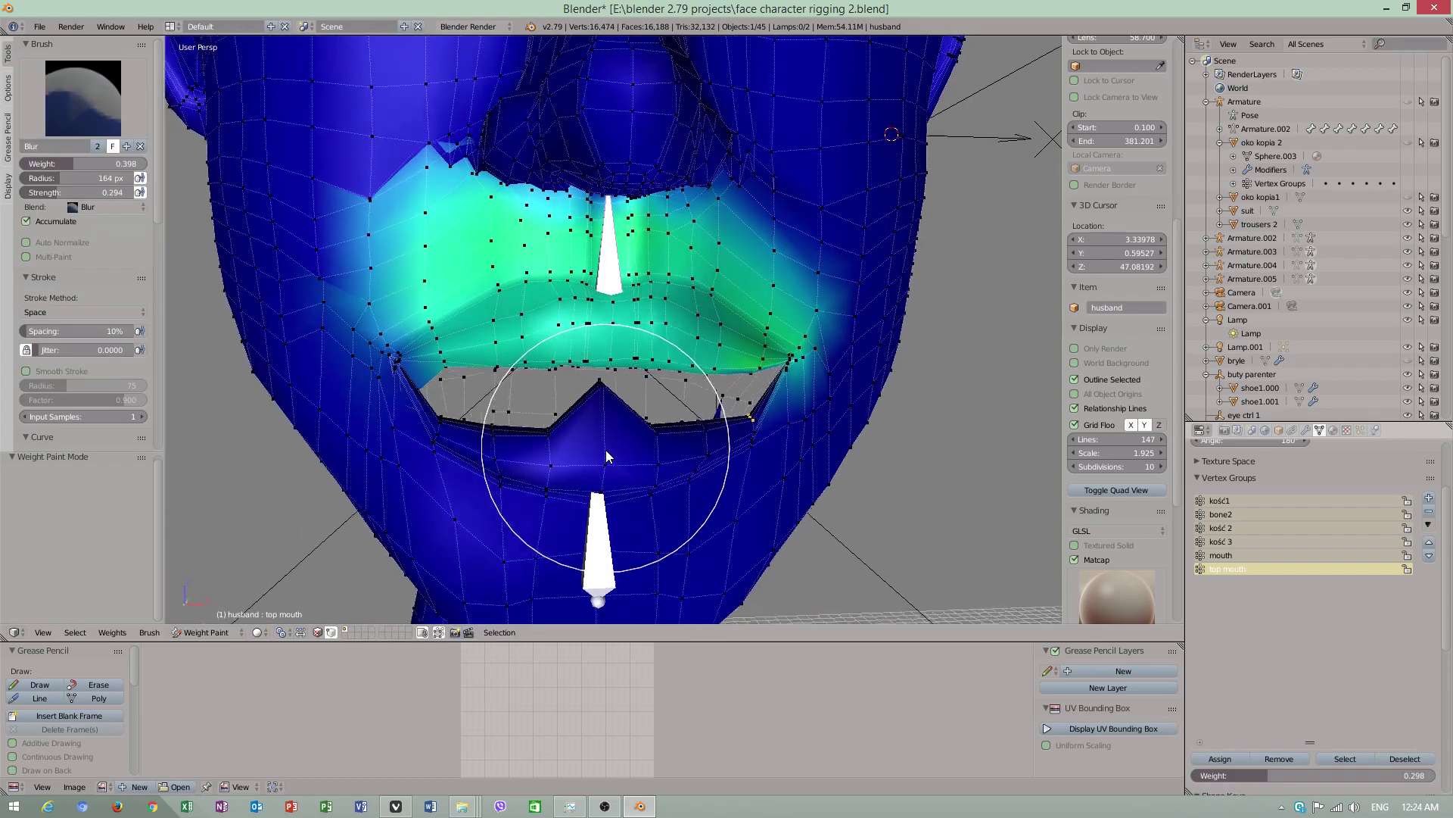
middle_drag(605, 450, 625, 469)
scroll(619, 454, up, 2)
scroll(612, 448, up, 2)
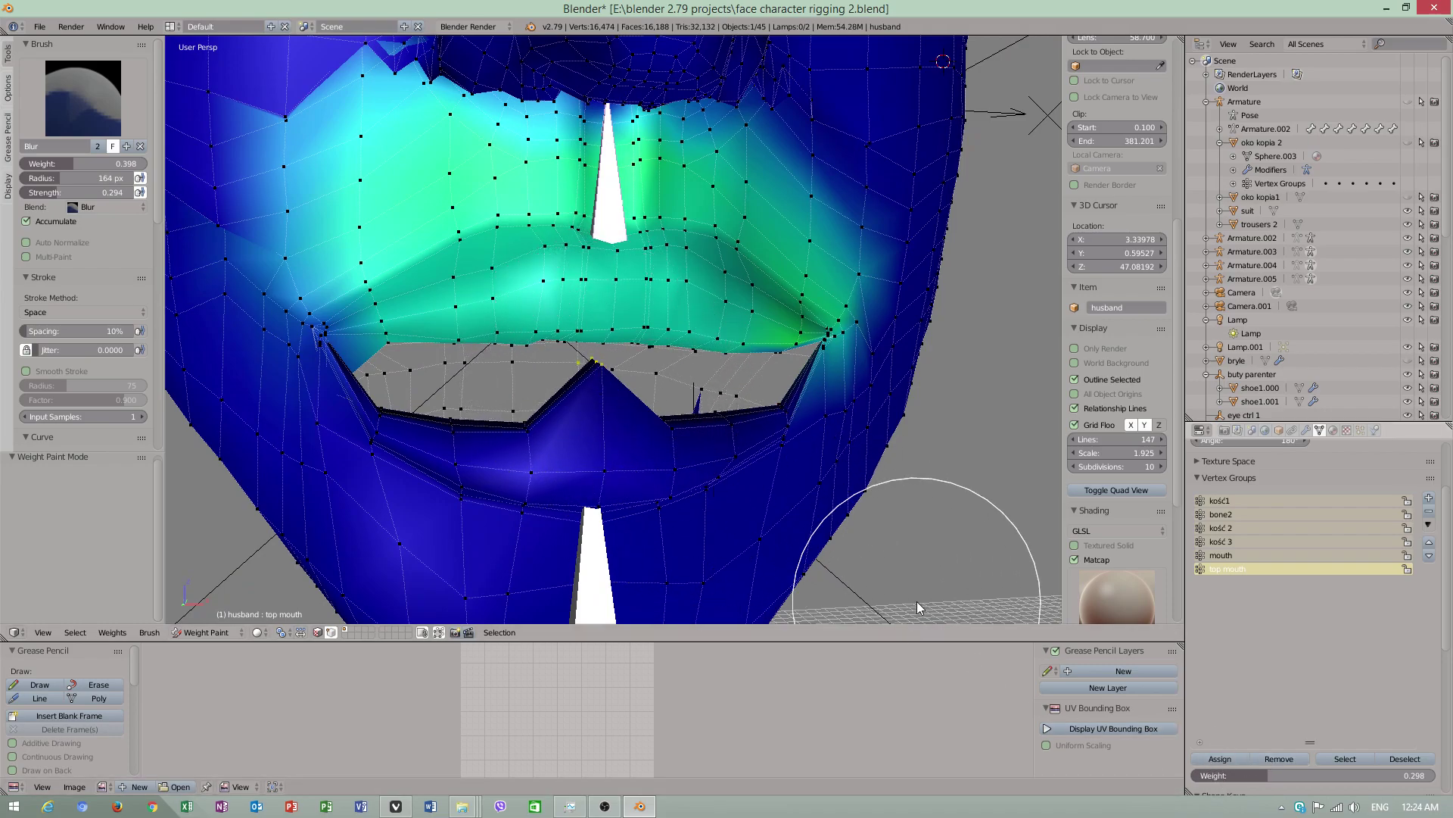
click(1225, 552)
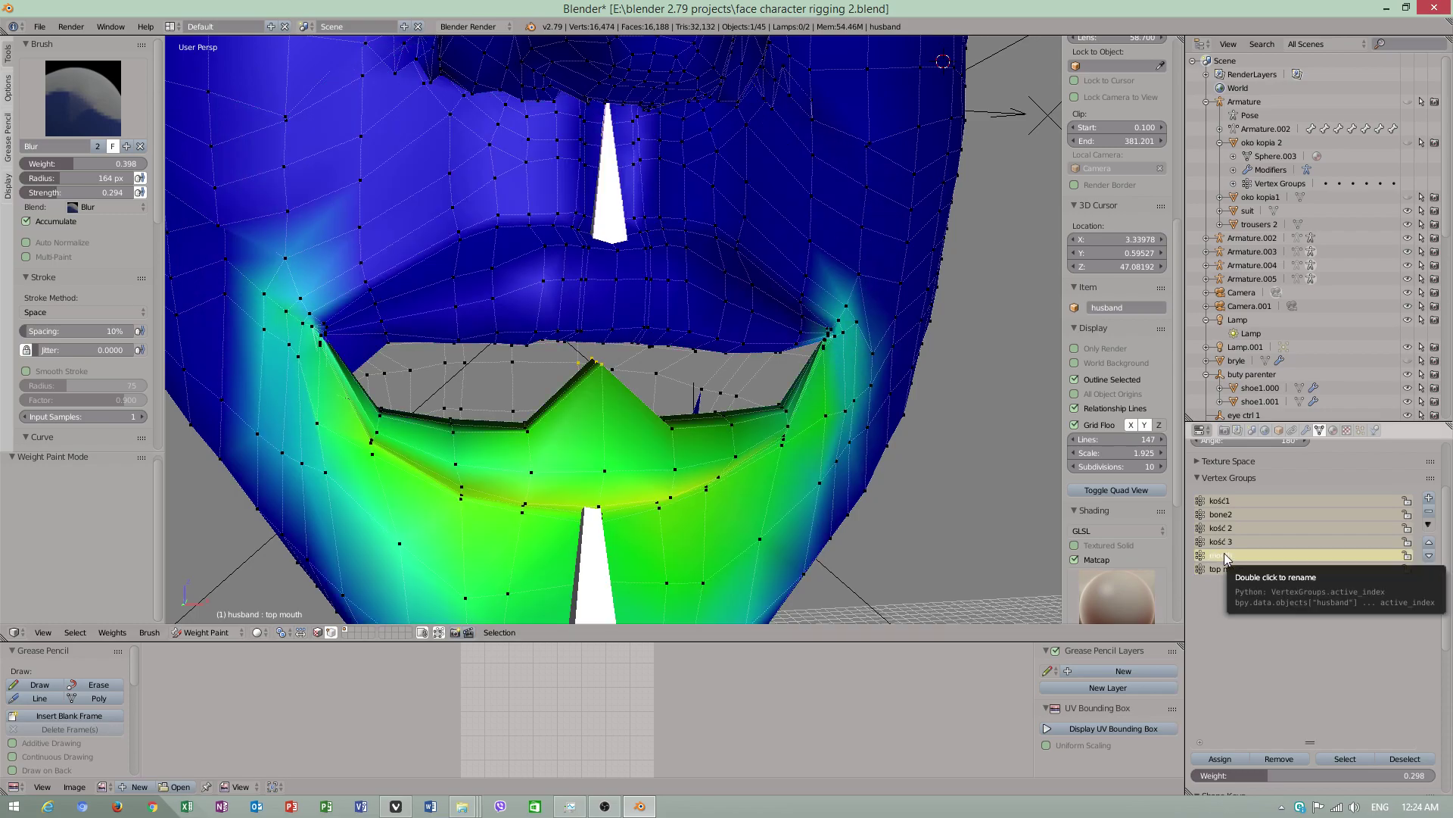
click(1230, 540)
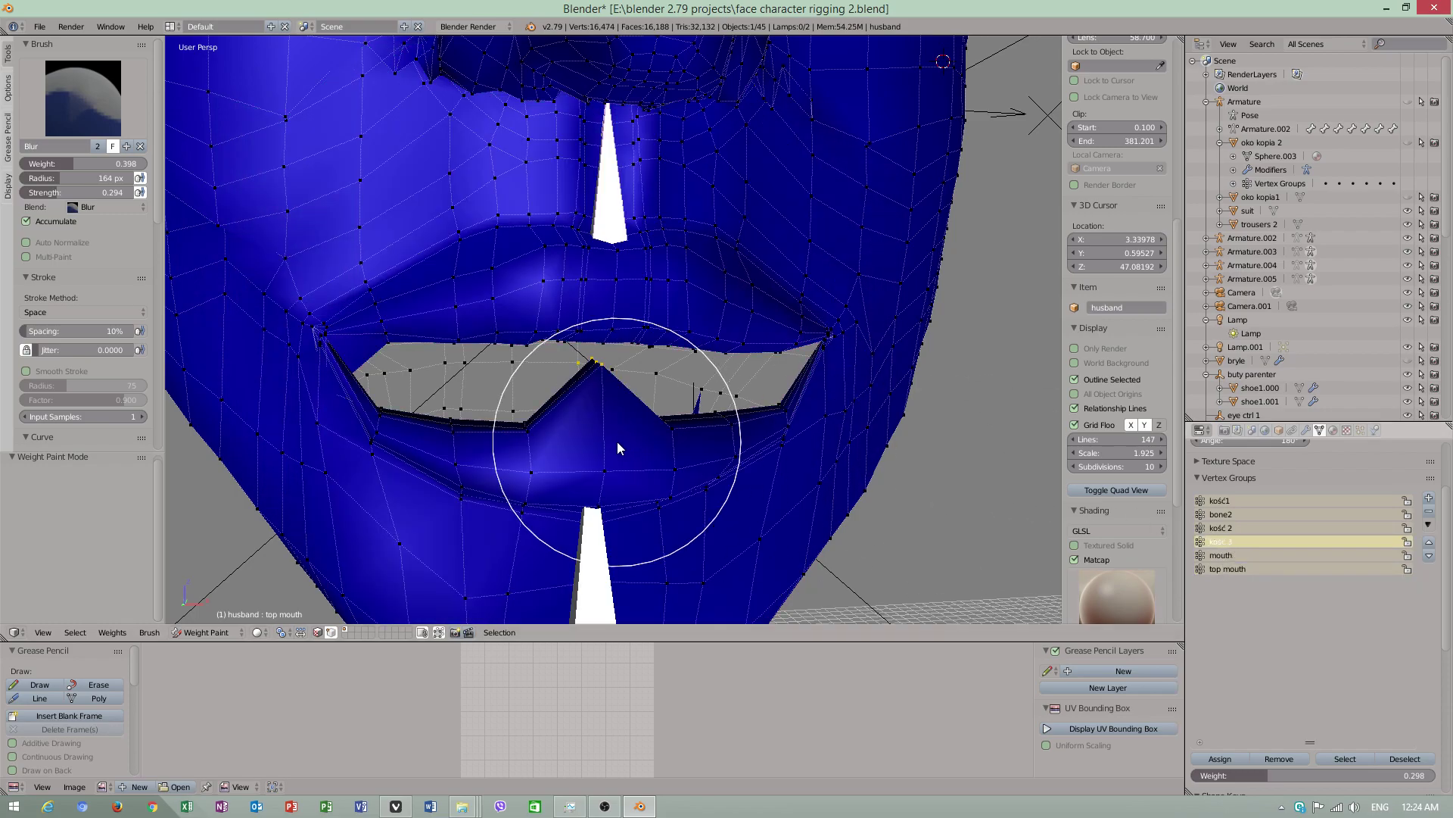
mouse_move(580, 454)
middle_down()
mouse_move(581, 430)
mouse_move(608, 423)
mouse_move(583, 441)
middle_up()
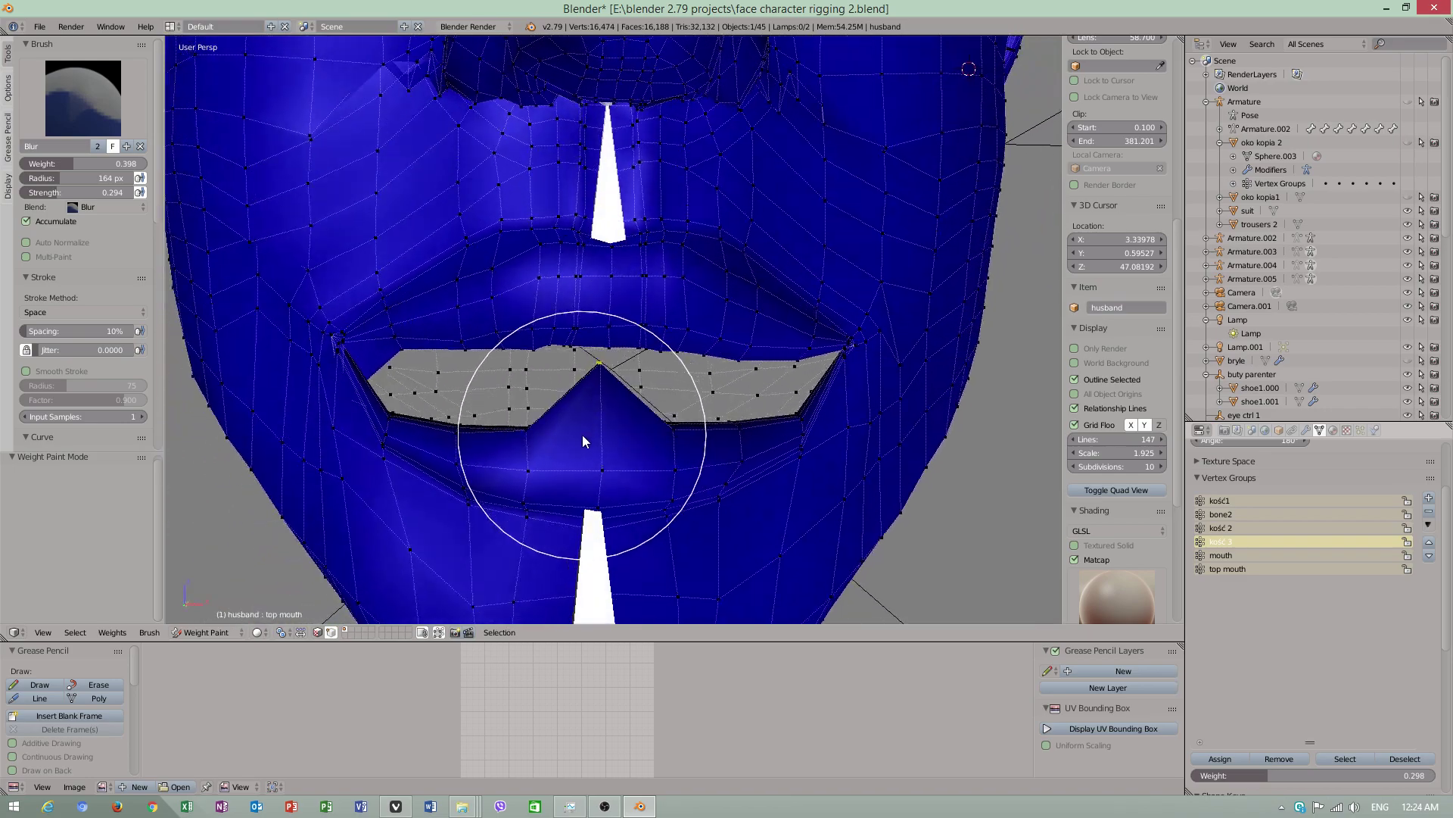
Step: Select the top mouth bone in Pose Mode and reduce its envelope distance in Bone properties
key(ctrl+Tab)
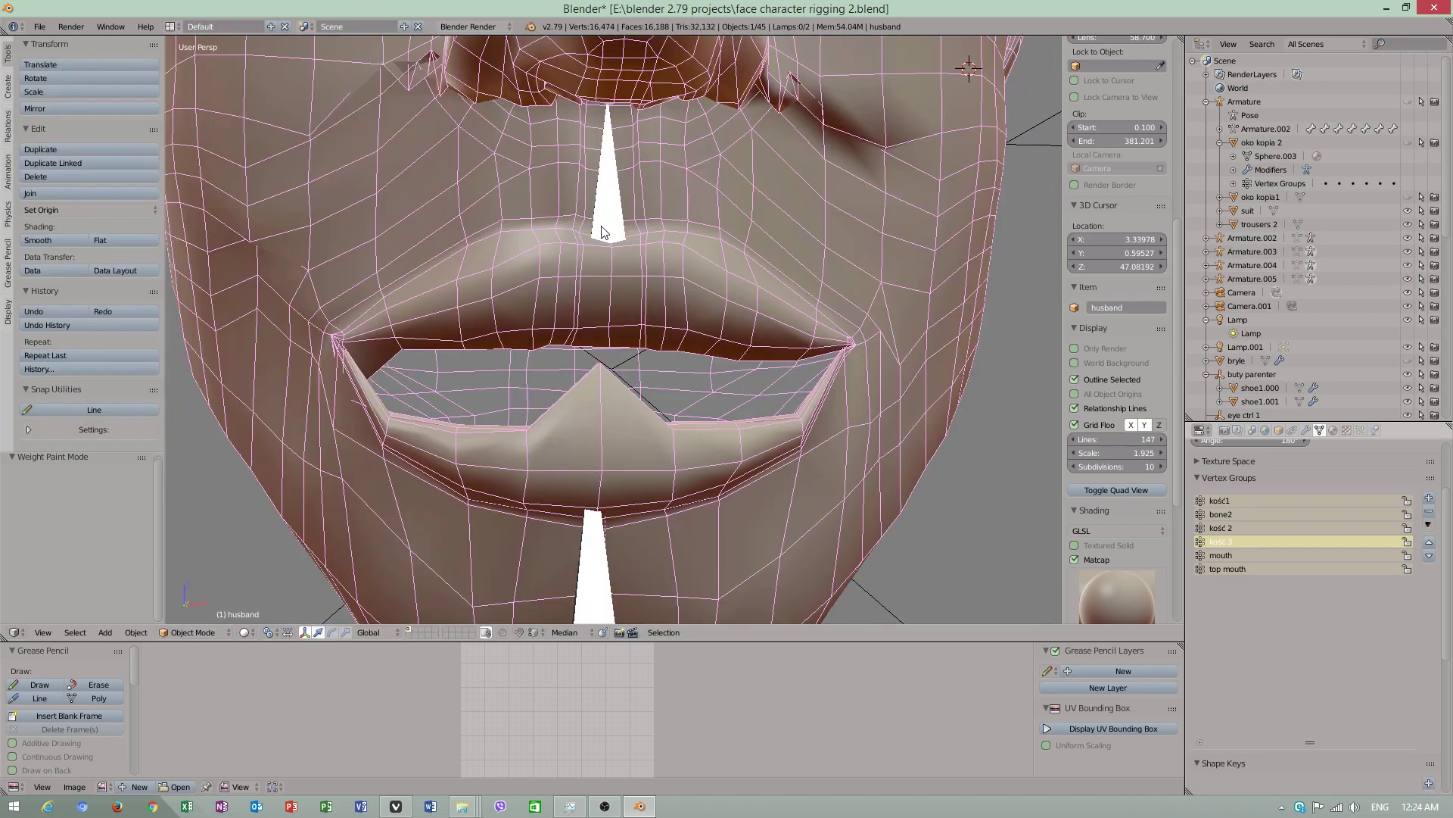
right_click(602, 231)
key(ctrl+Tab)
click(1320, 429)
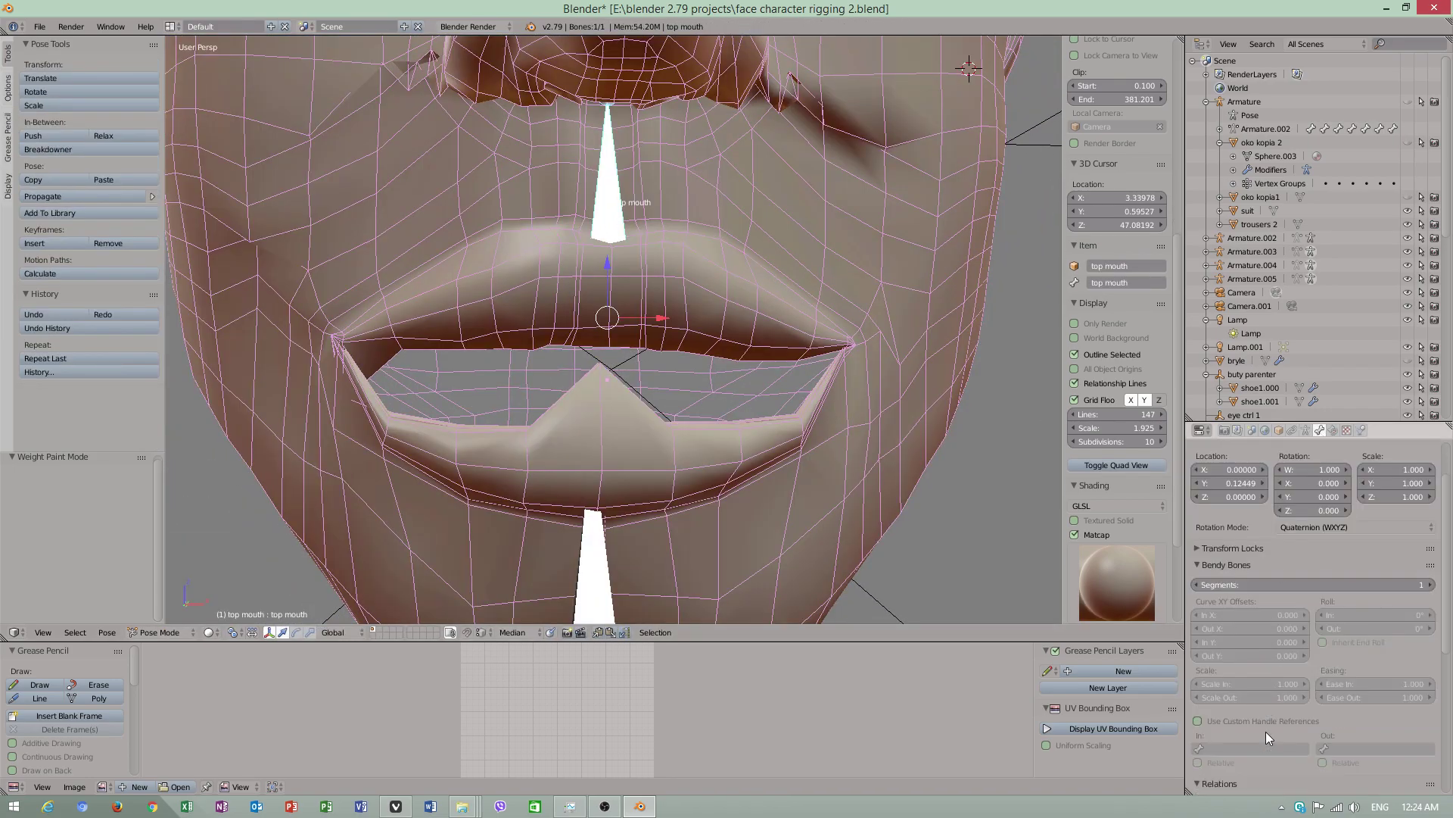
scroll(1267, 732, down, 3)
scroll(1267, 732, down, 2)
scroll(1263, 735, down, 1)
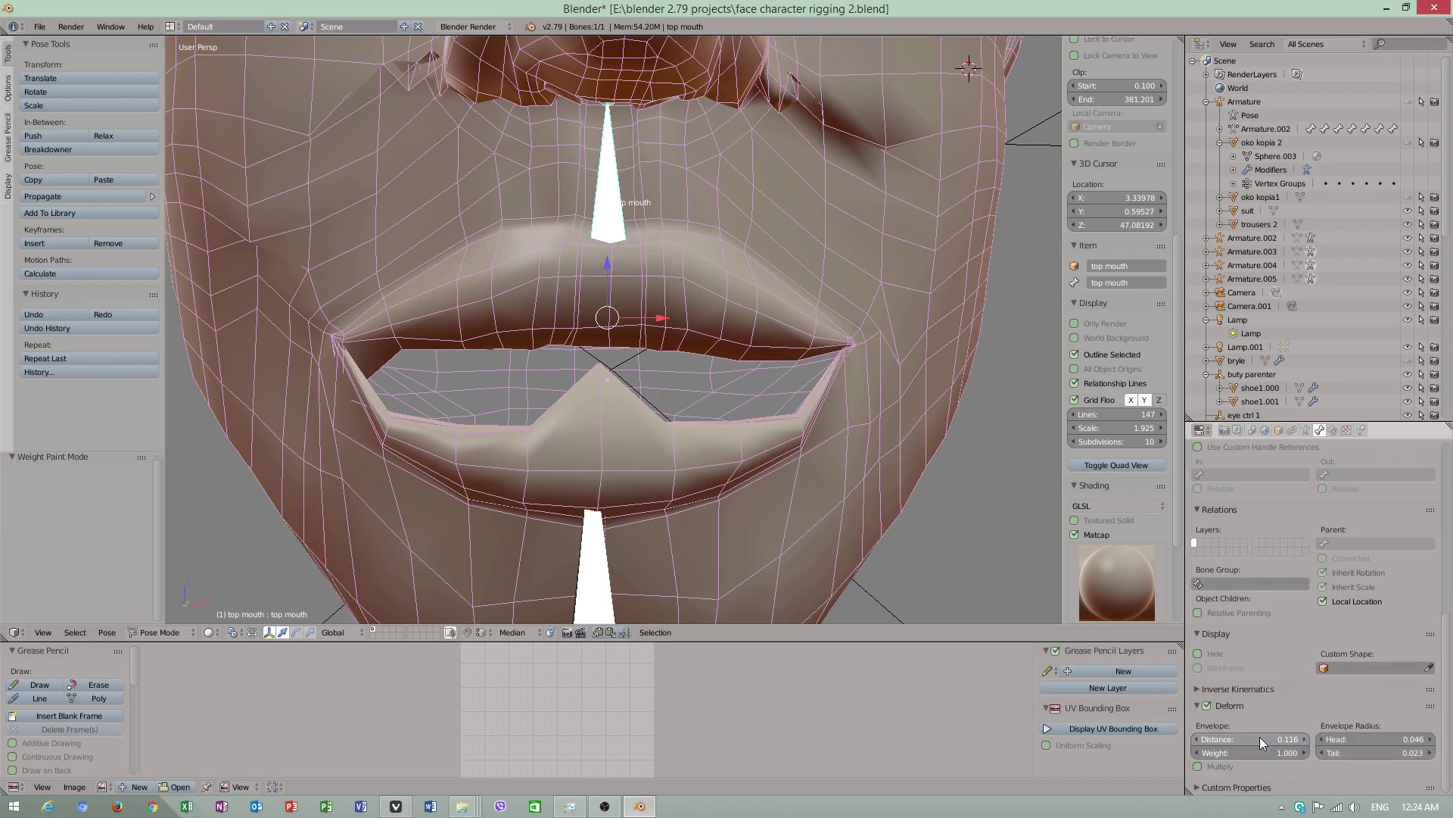
click(1199, 740)
scroll(630, 442, down, 2)
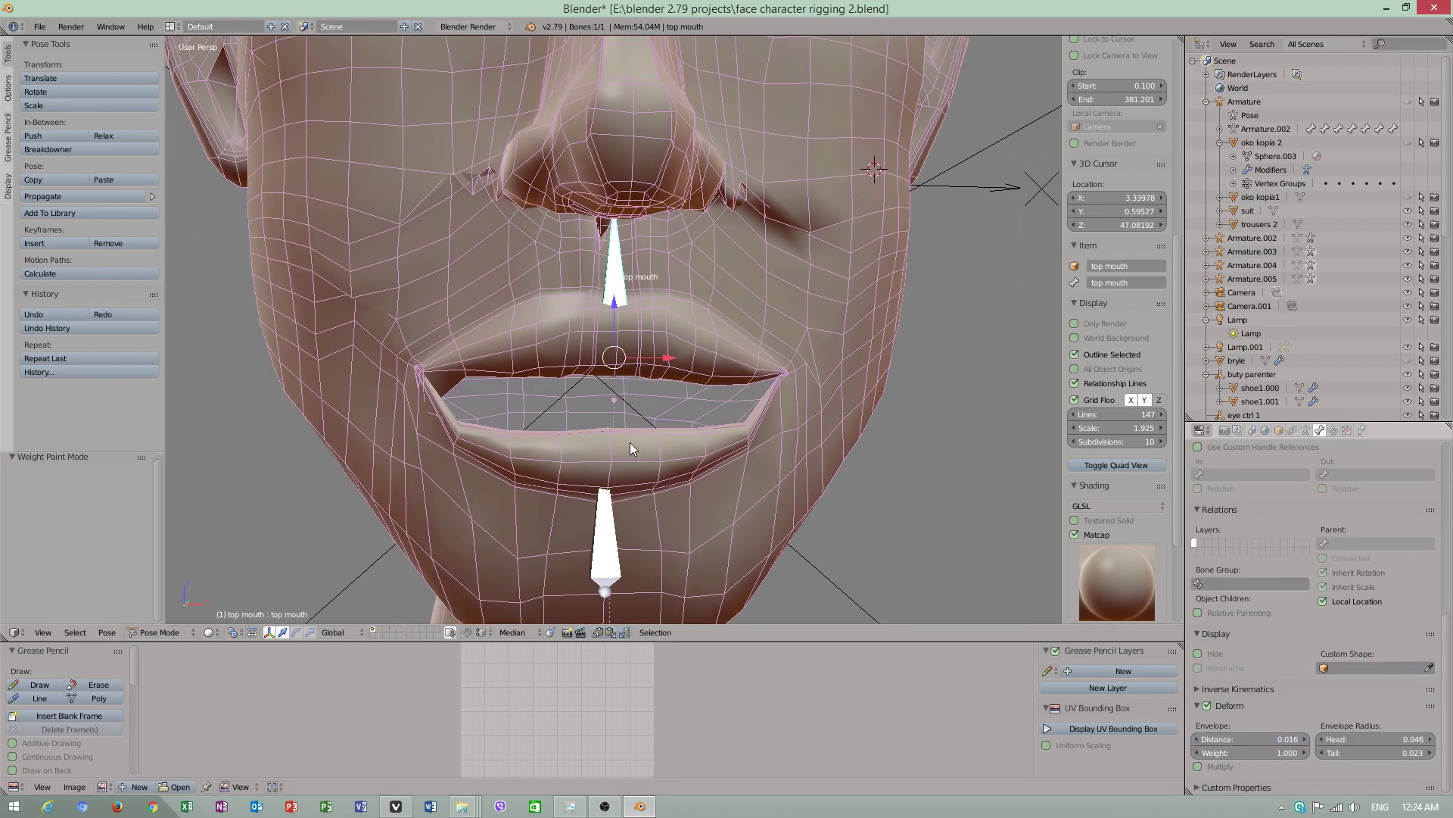
Step: Test-move the top mouth bone against the lips and clear its envelope distance to 0
mouse_move(630, 442)
middle_down()
mouse_move(614, 421)
mouse_move(633, 454)
mouse_move(639, 440)
middle_up()
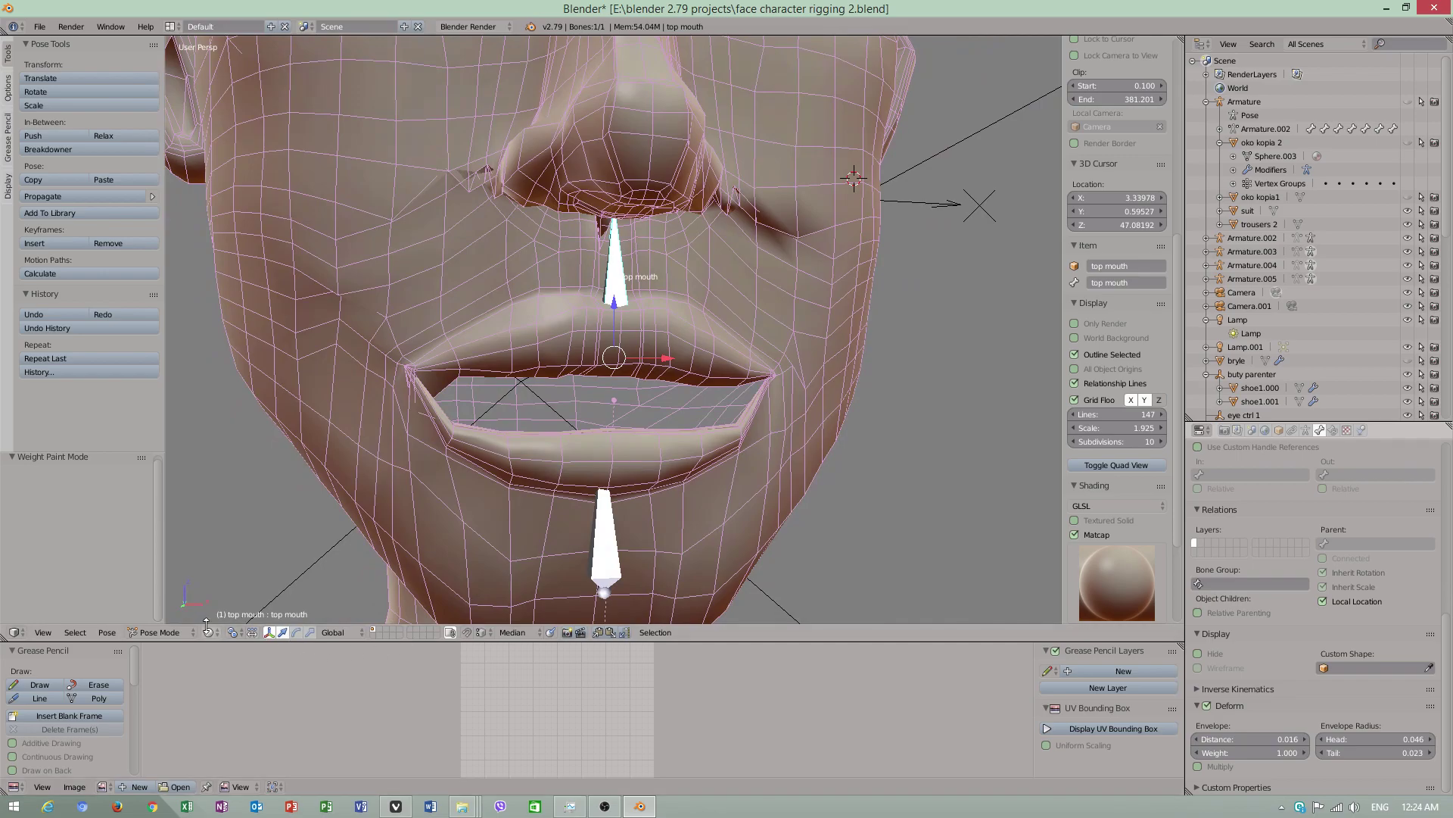
drag(606, 290, 617, 358)
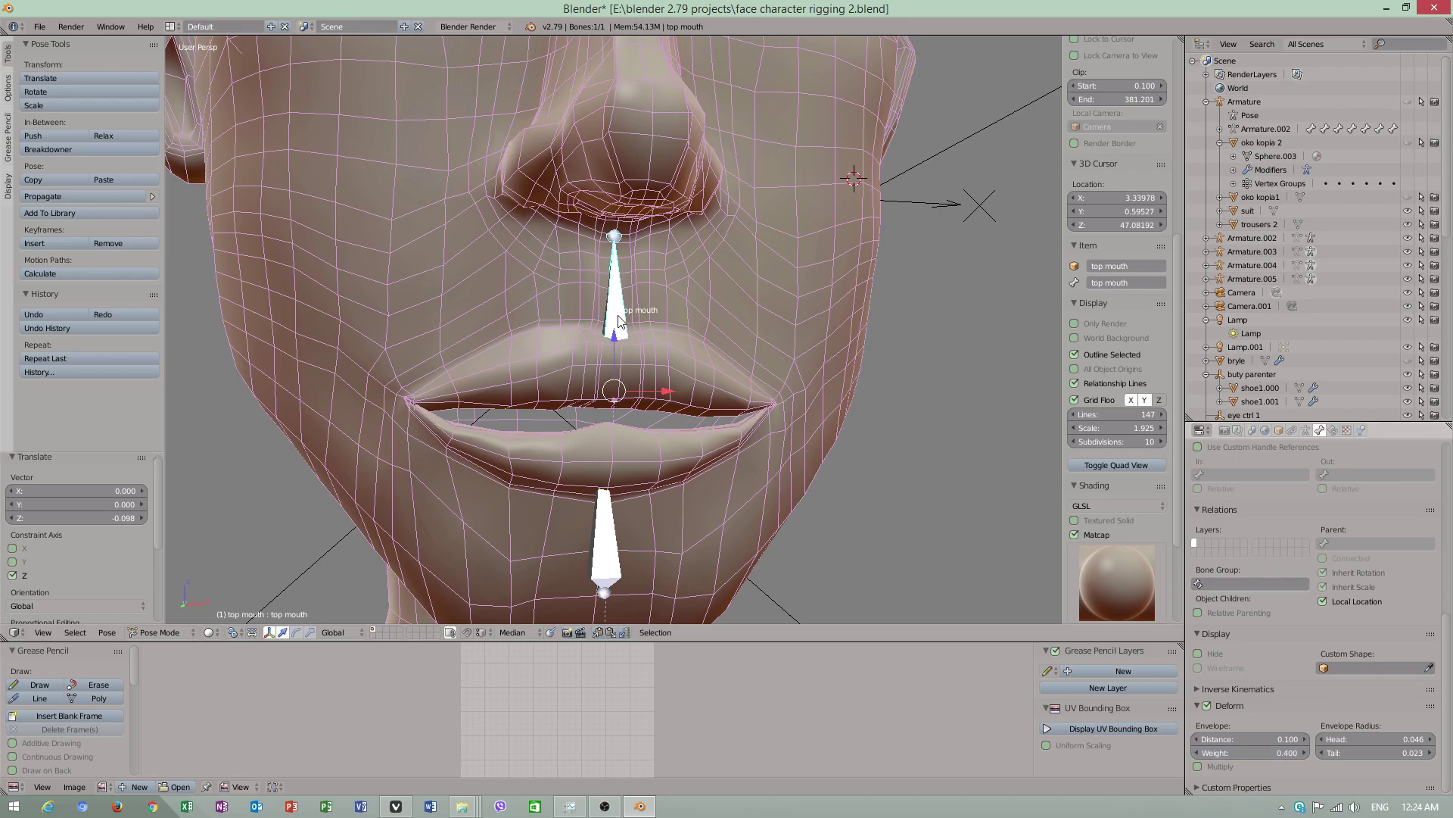
drag(619, 321, 619, 355)
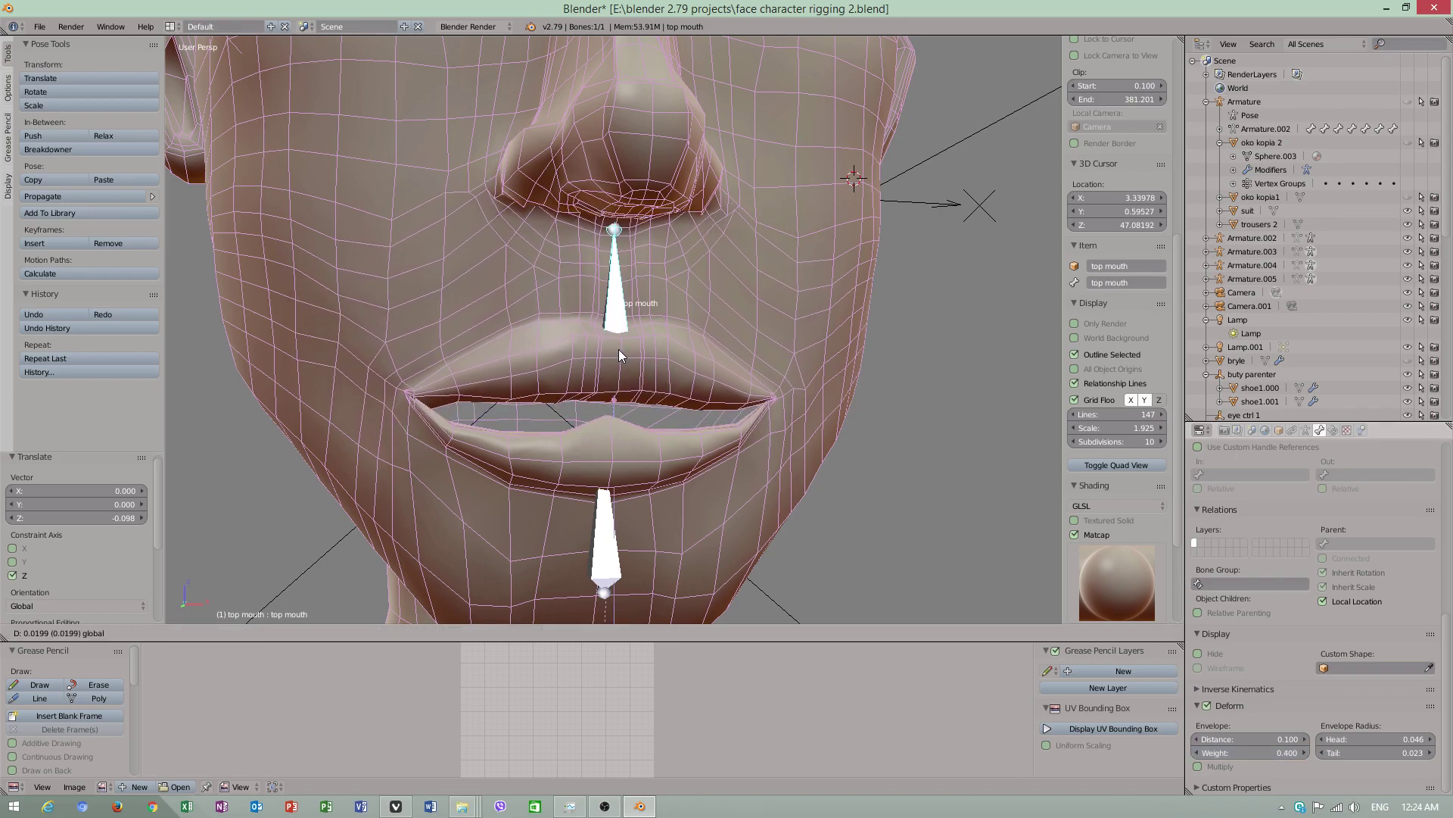
drag(618, 353, 622, 346)
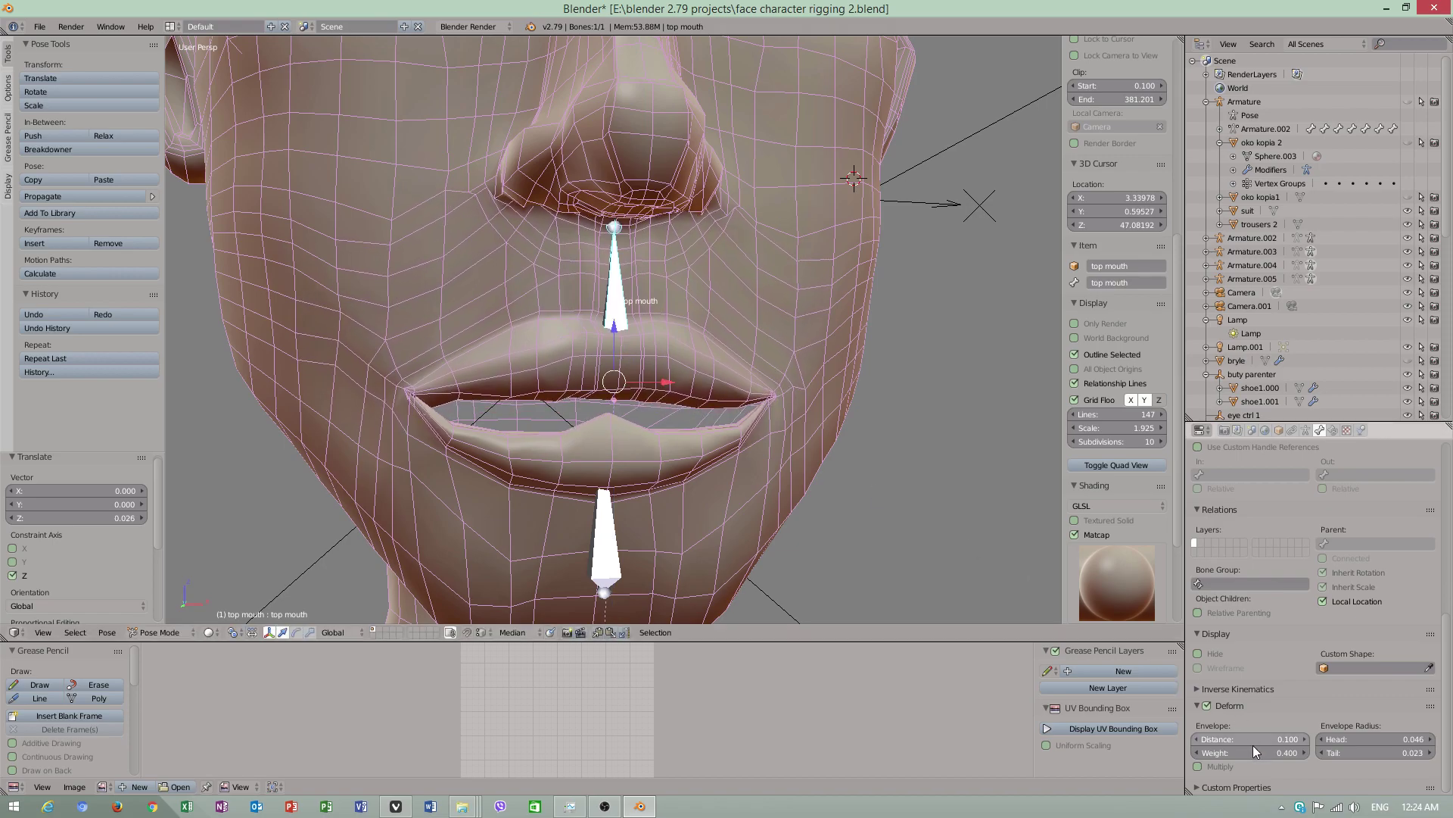
key(BackSpace)
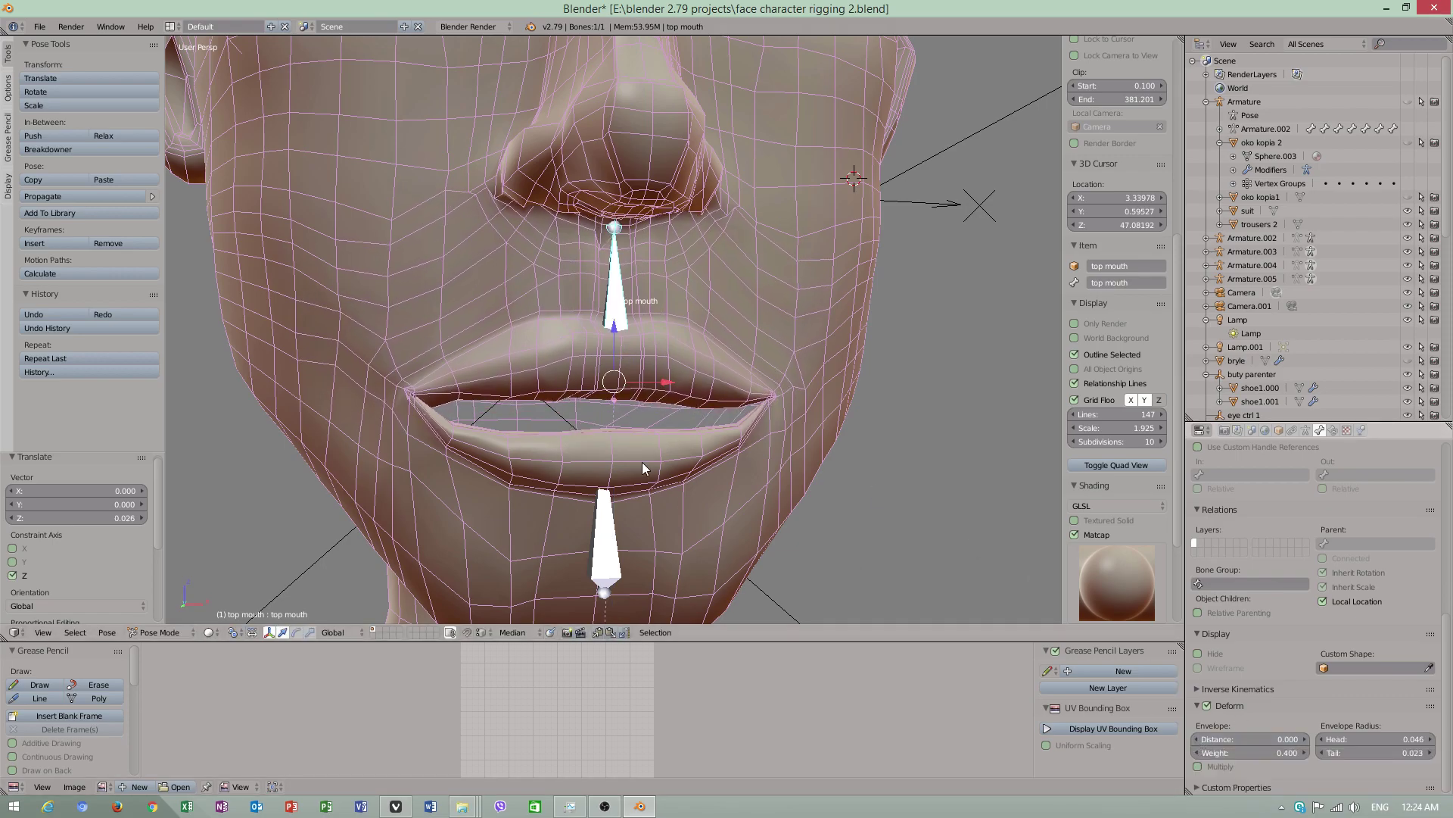
Step: Drag the mouth bone down to open the lips and frame the whole head
drag(608, 541, 615, 108)
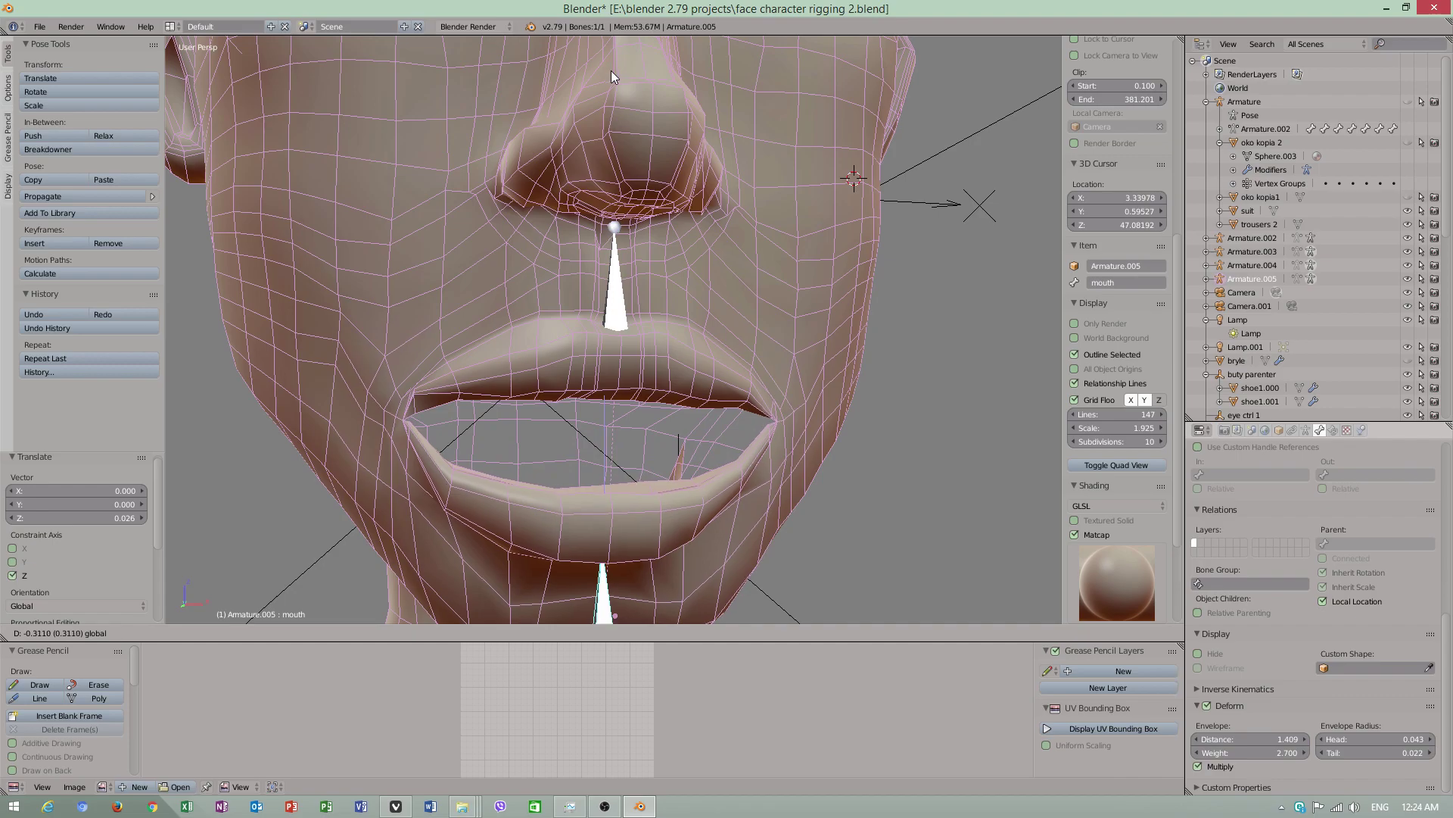
scroll(698, 162, down, 3)
middle_drag(698, 163, 705, 224)
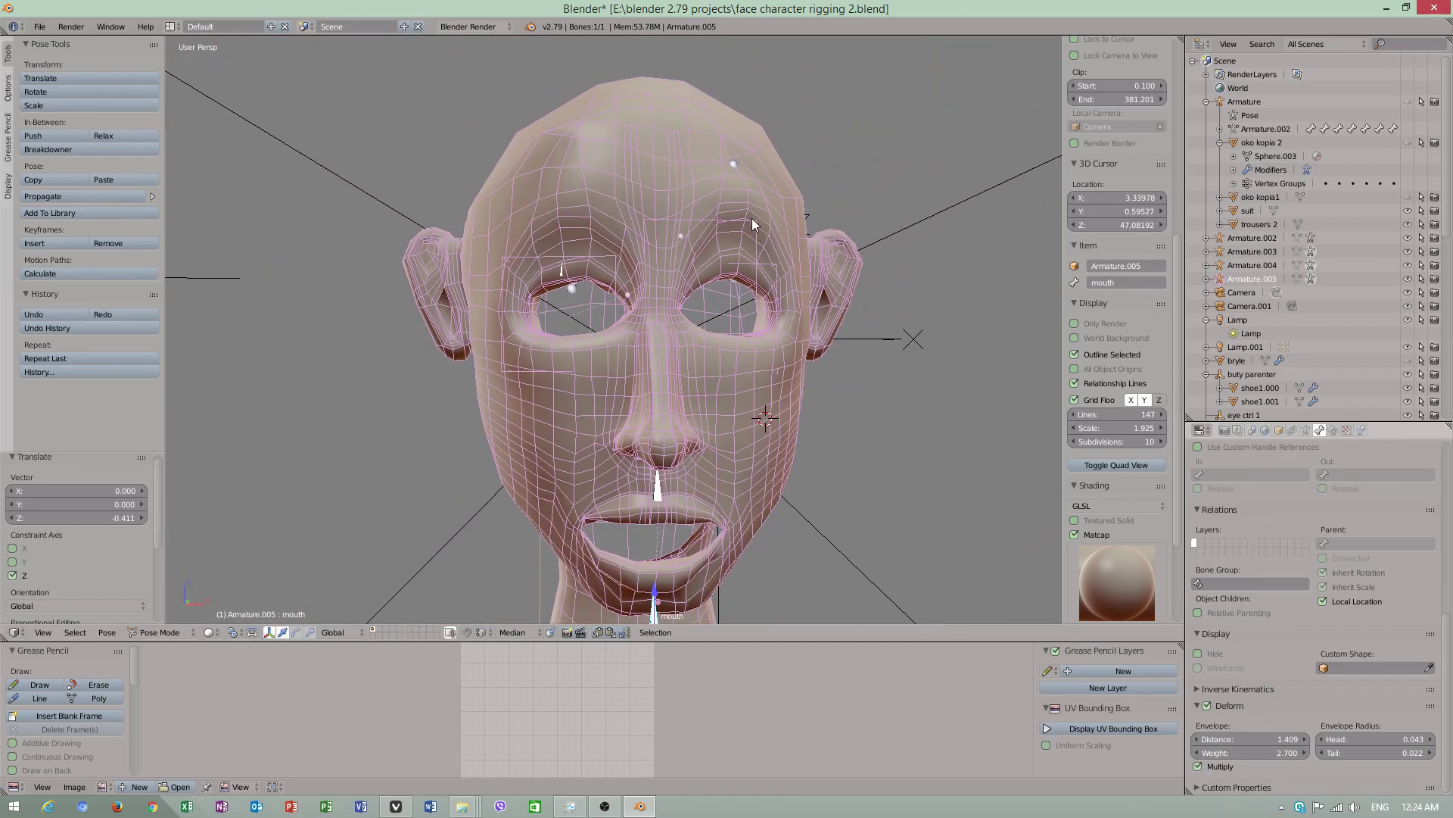
scroll(752, 218, up, 2)
scroll(769, 233, up, 2)
middle_drag(769, 232, 748, 201)
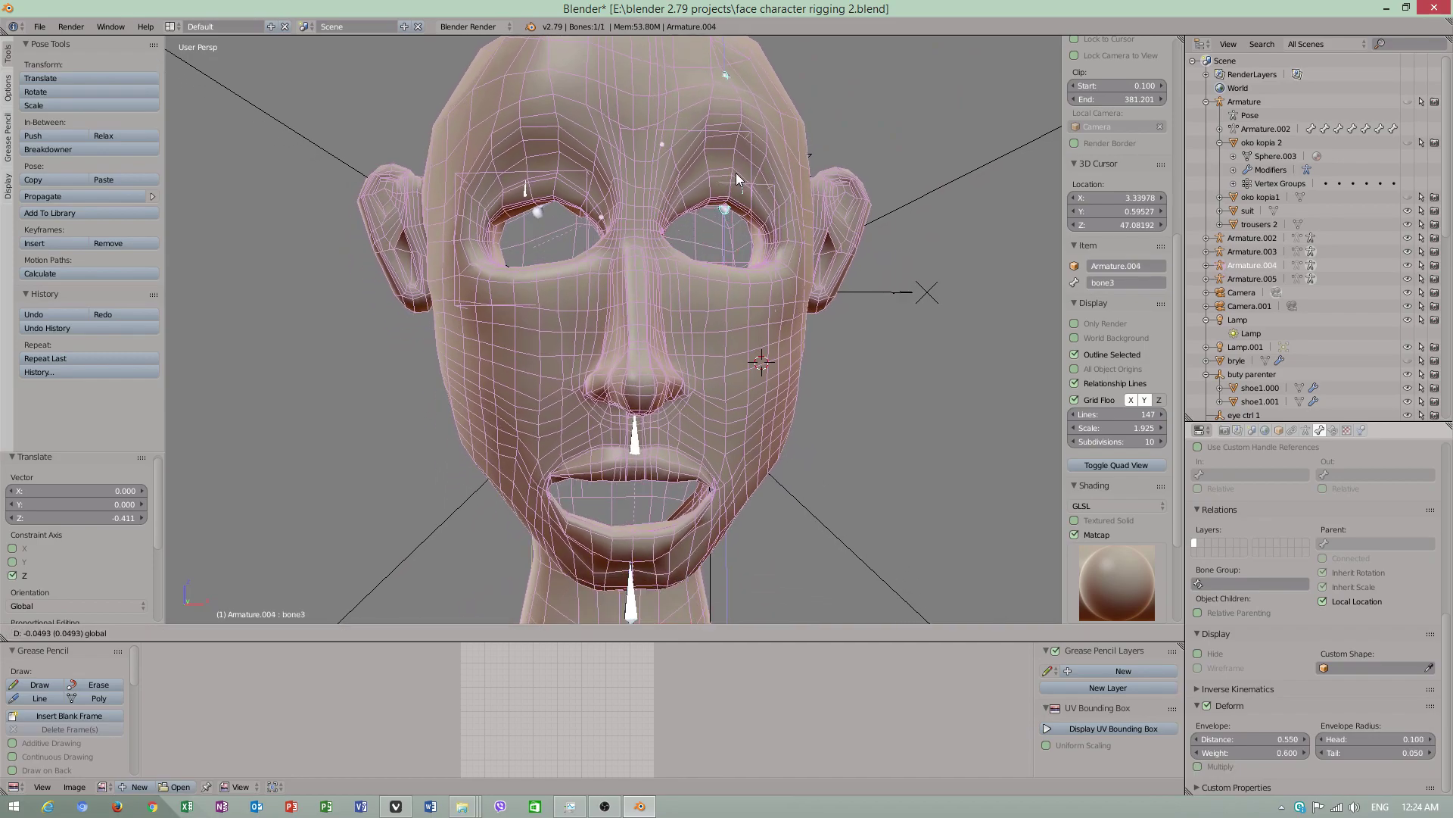
Step: Move the eye bone vertically along Z, then select the head mesh
key(g)
key(z)
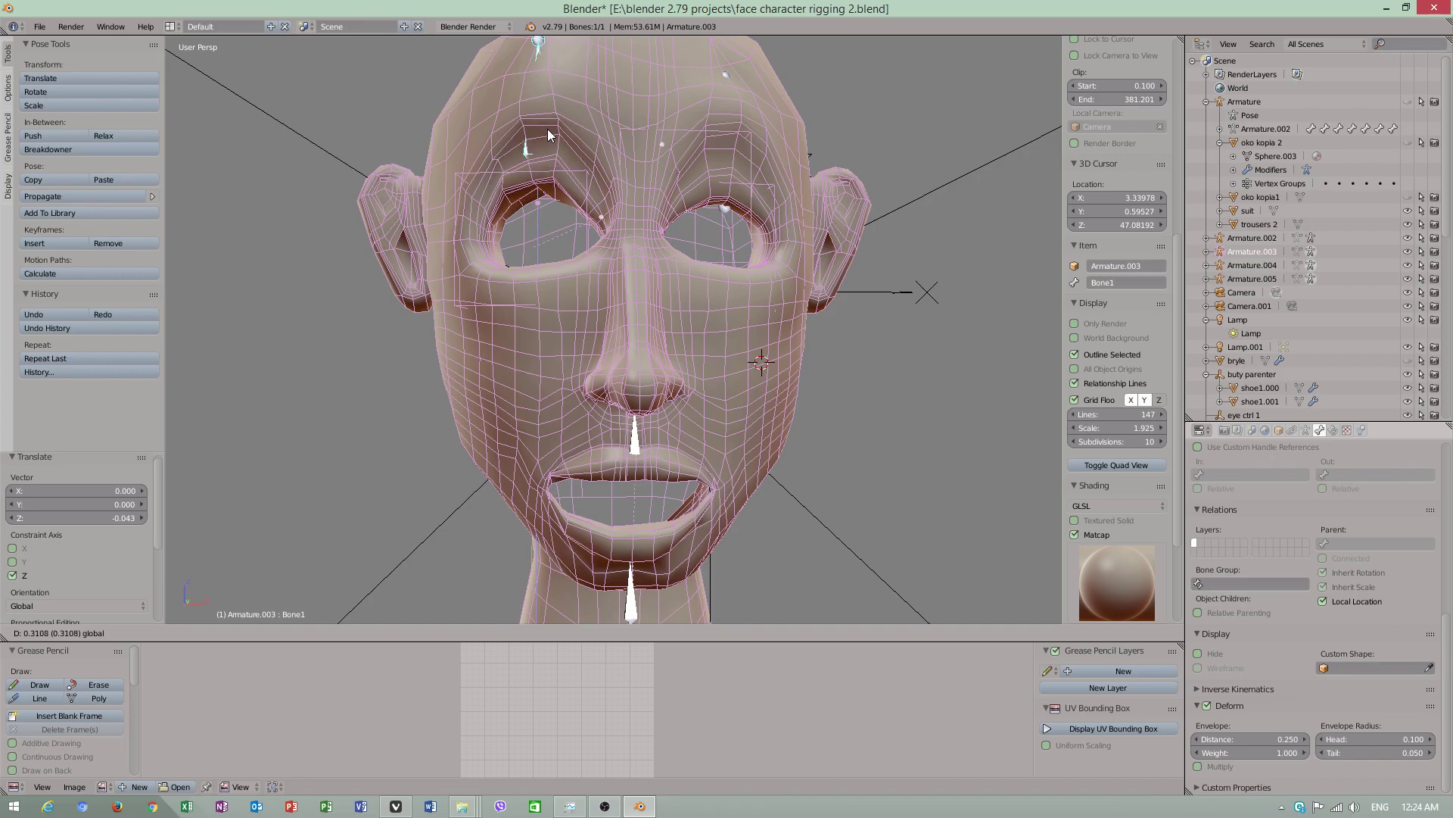
click(552, 152)
mouse_move(551, 152)
middle_down()
mouse_move(656, 356)
mouse_move(675, 378)
mouse_move(690, 363)
mouse_move(591, 495)
middle_up()
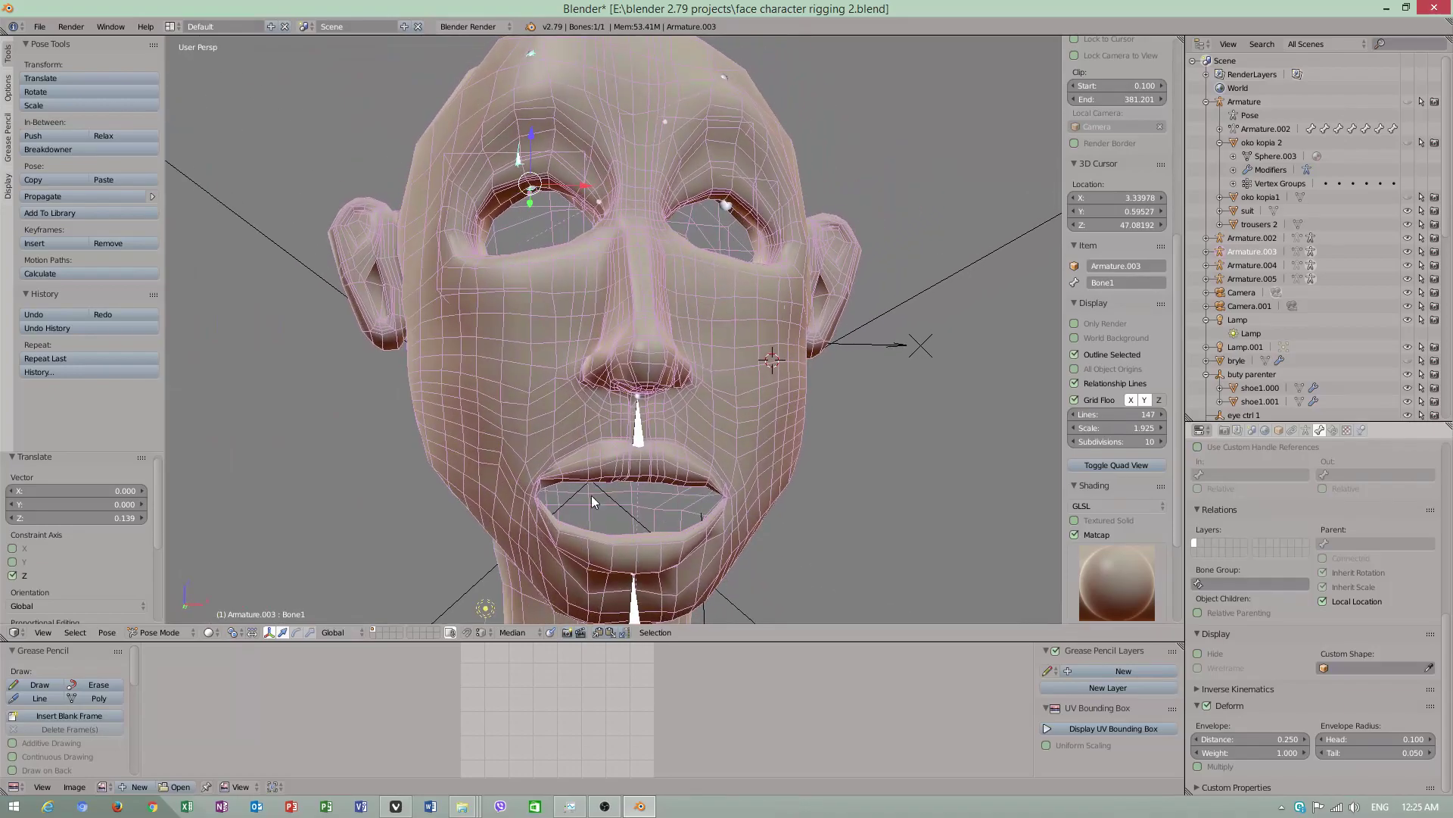
right_click(499, 417)
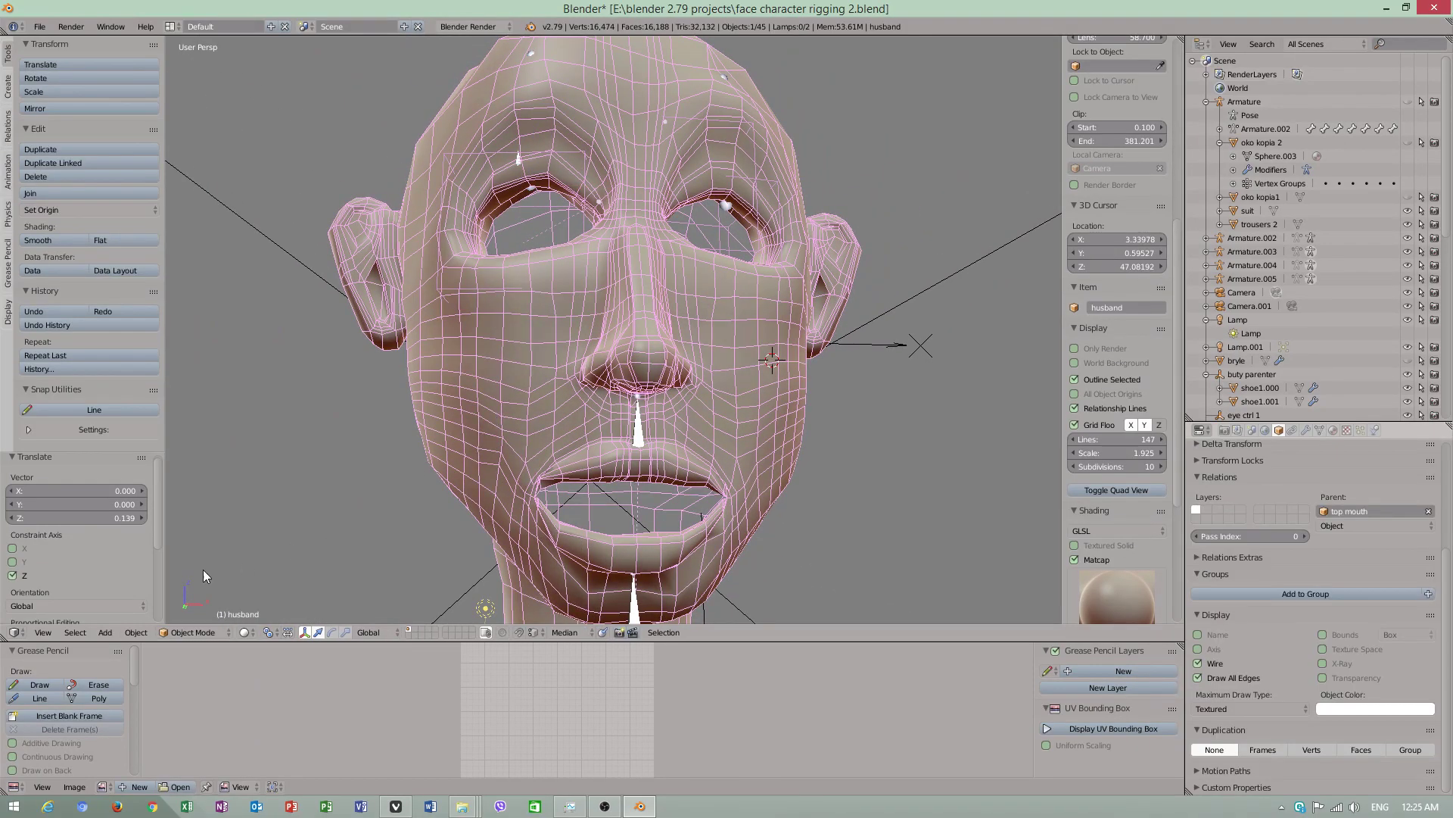
Step: Save the face rig file with File > Save
click(39, 27)
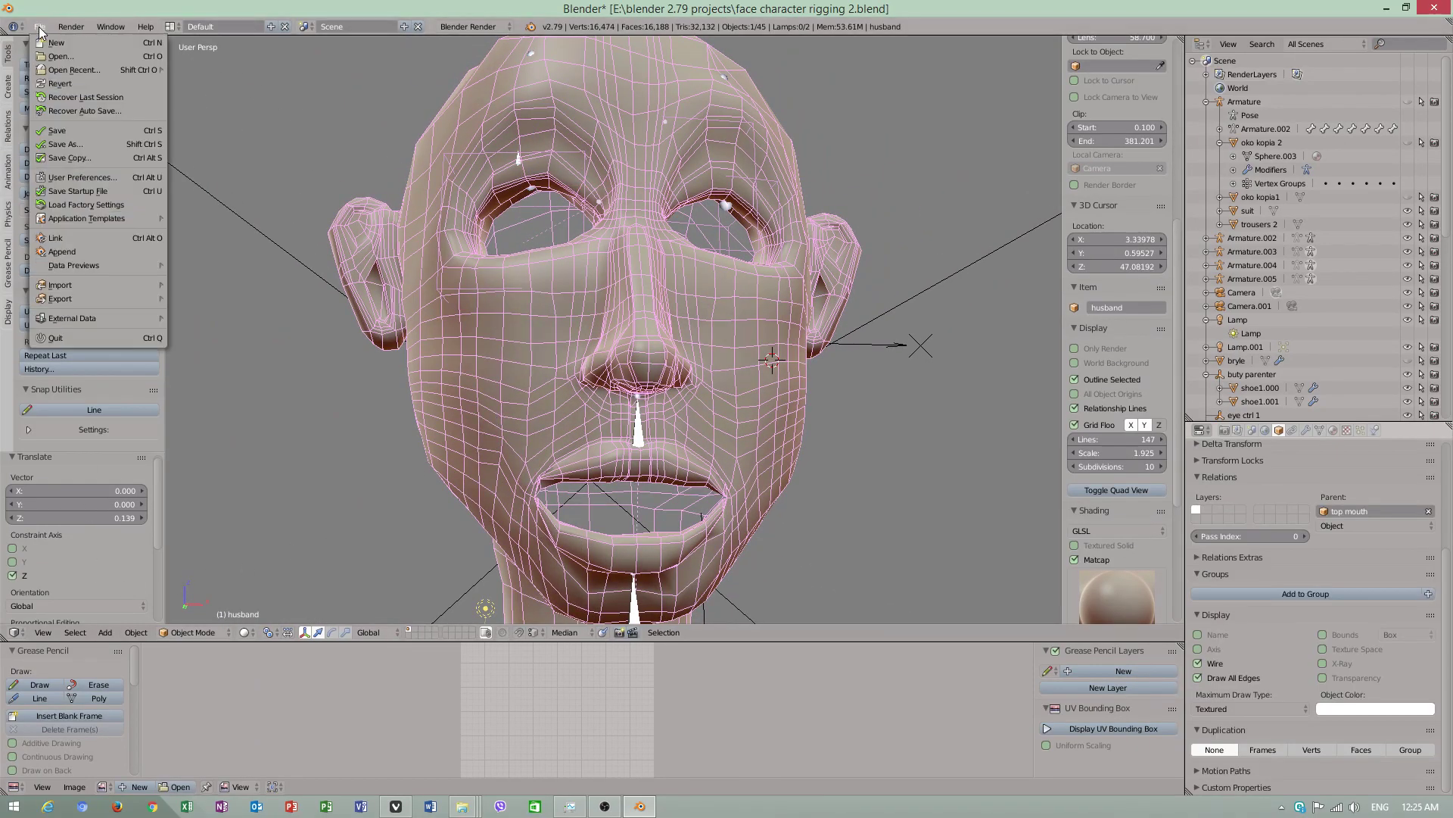
click(80, 129)
middle_drag(545, 341, 630, 387)
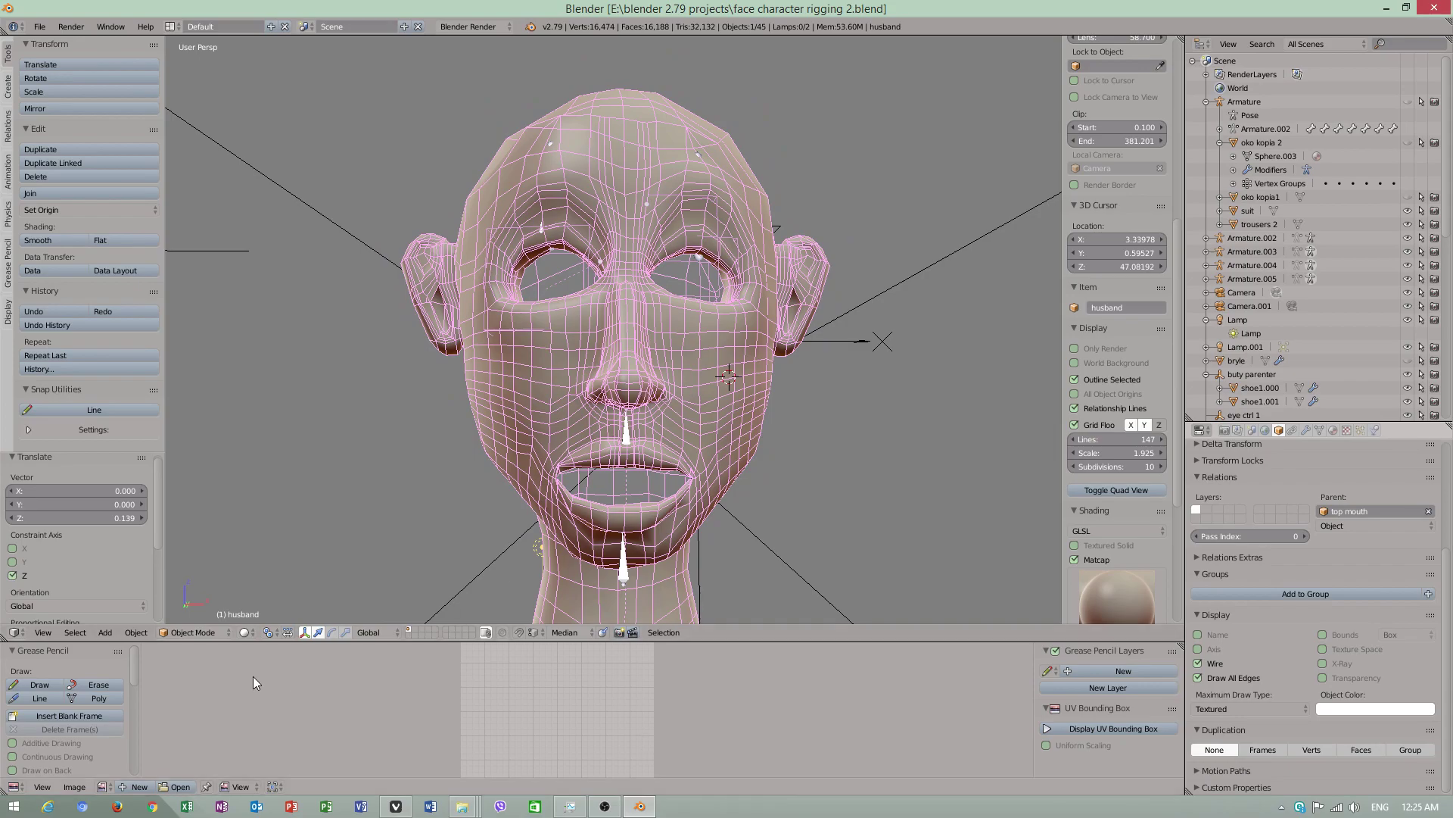
Step: Switch the head to Weight Paint and review its vertex groups and Armature modifiers
click(200, 633)
click(203, 561)
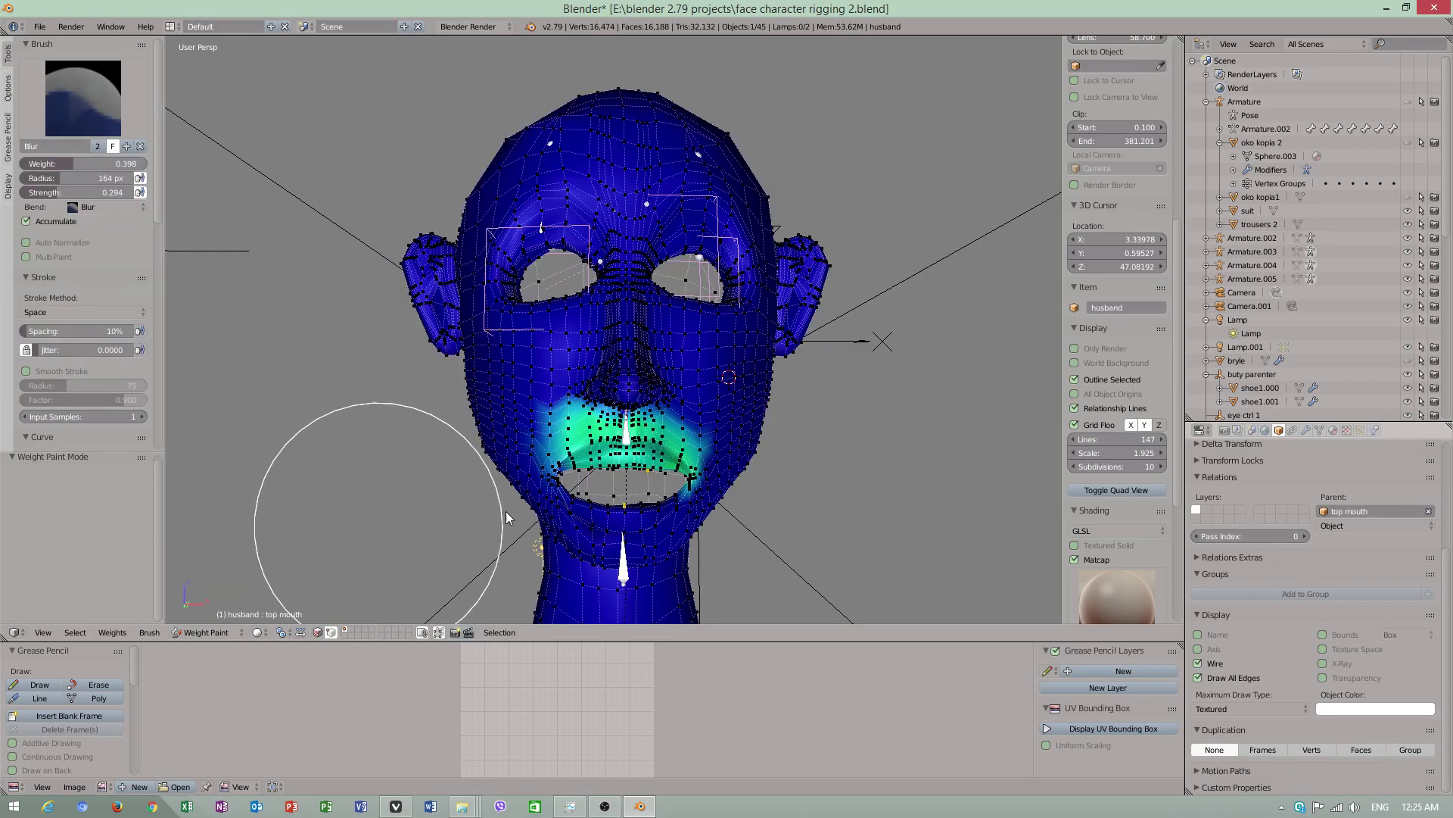
click(1320, 431)
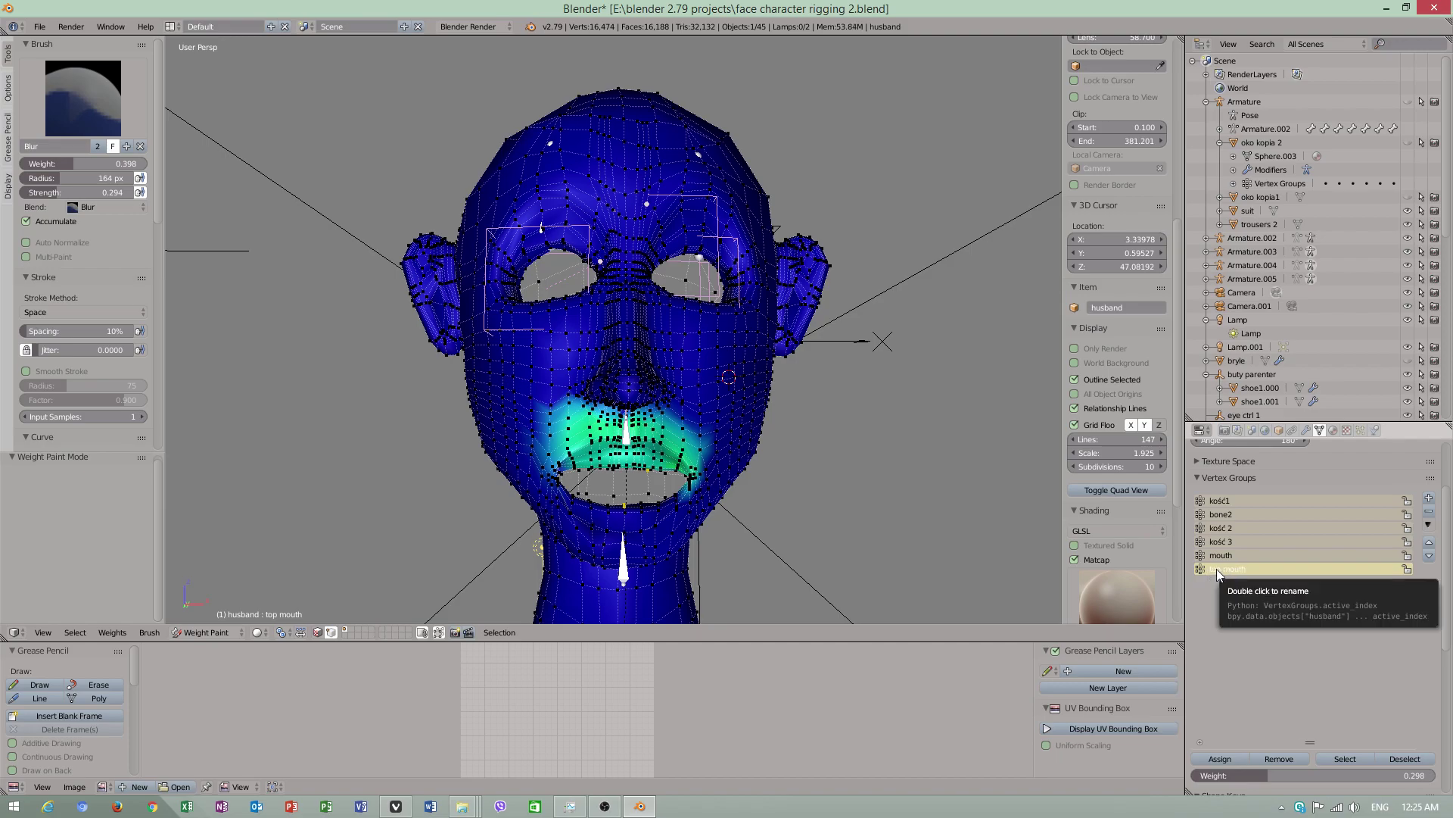
click(1306, 429)
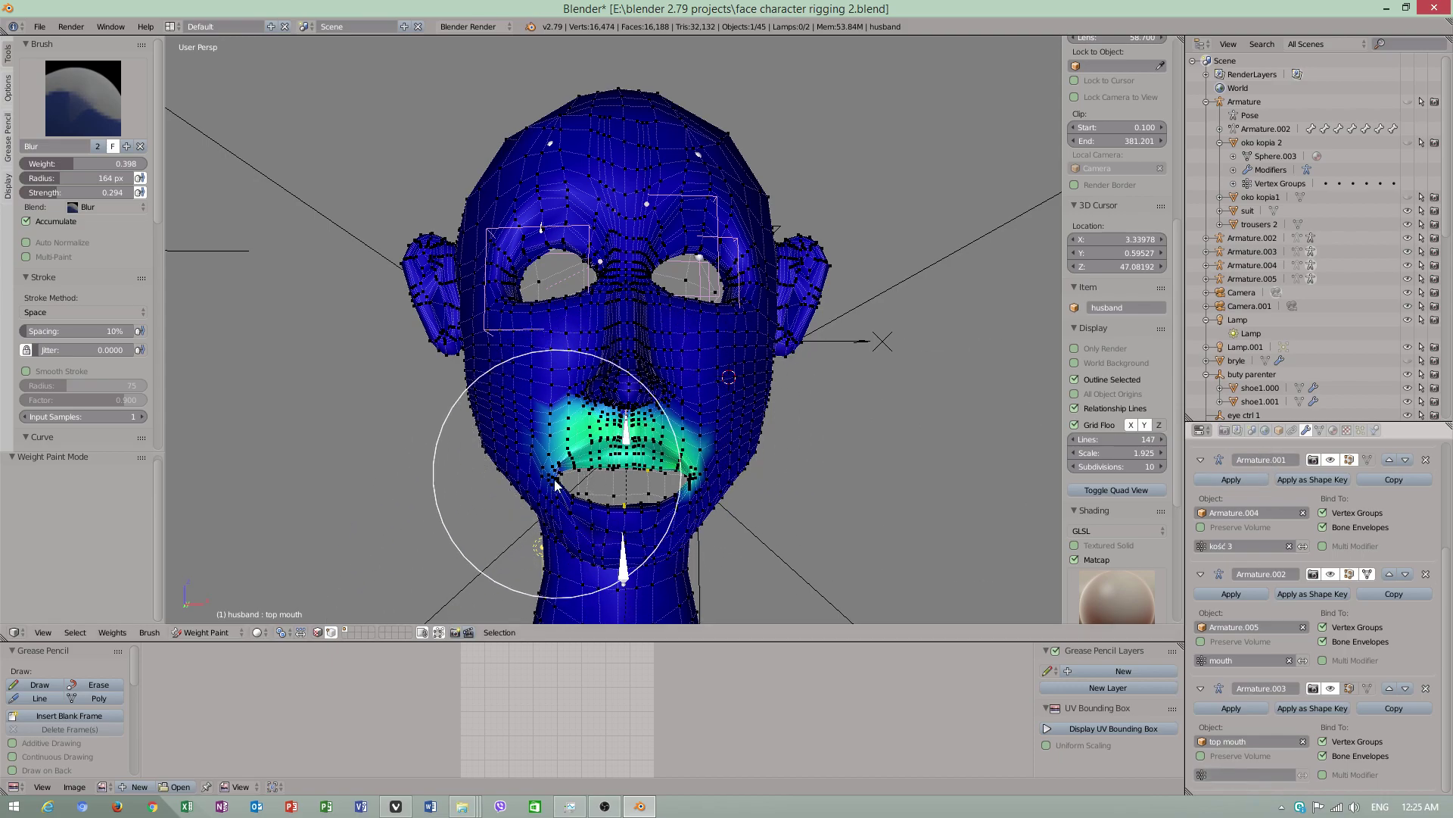
Step: Move the mouth bone down and back up along Z, then return to Object Mode
click(211, 632)
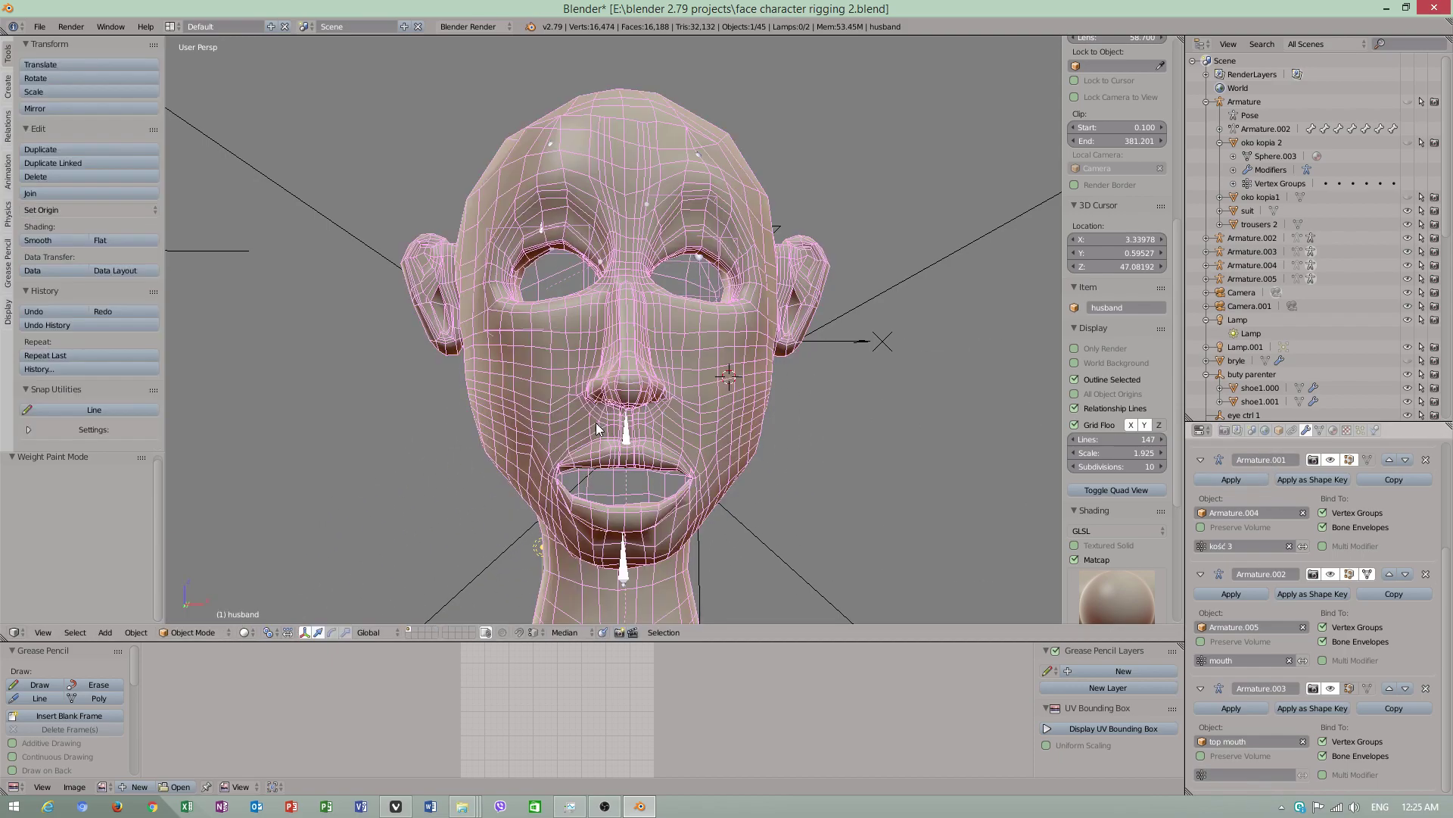
right_click(623, 562)
key(g)
key(z)
click(625, 545)
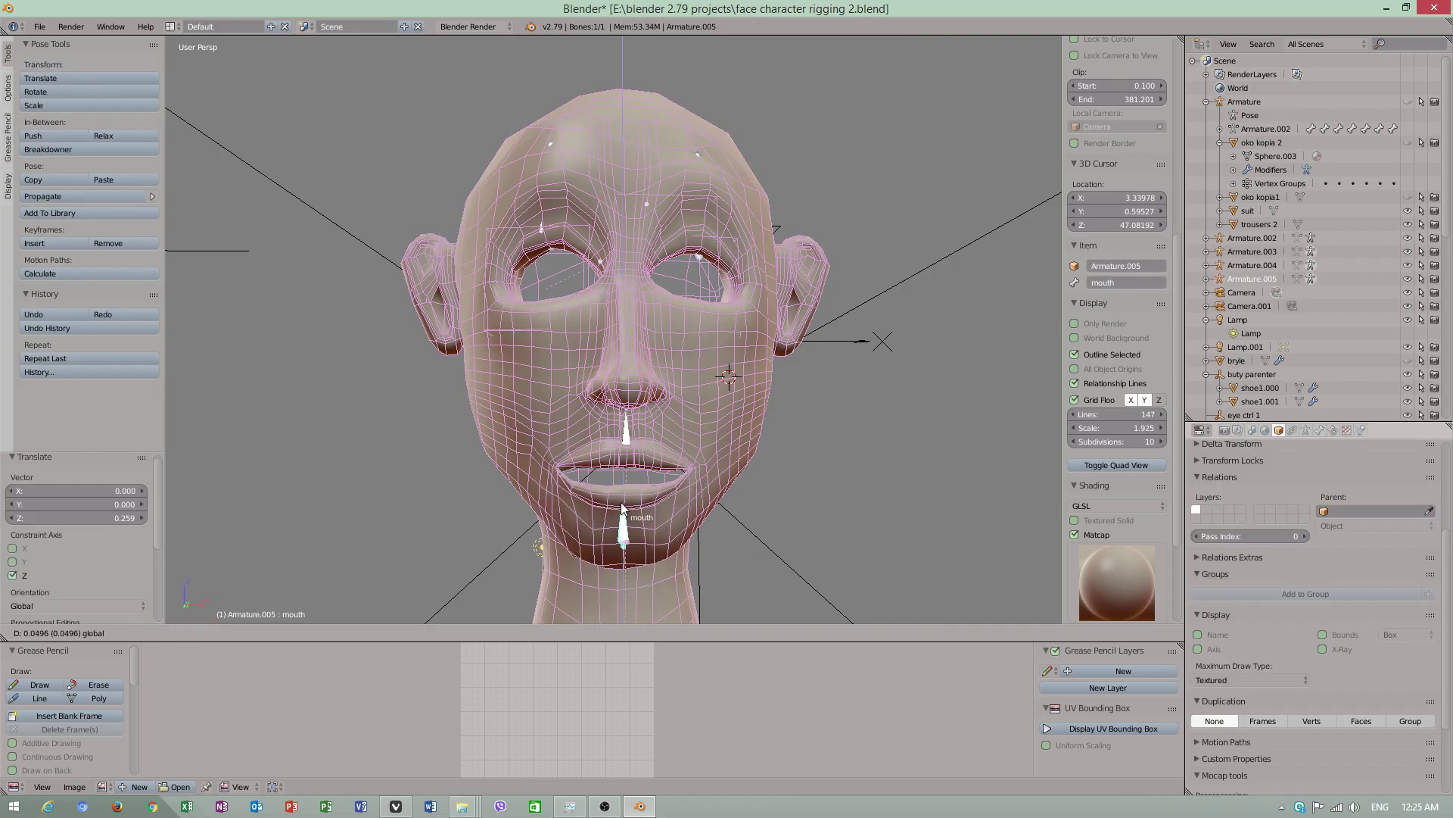
key(g)
key(z)
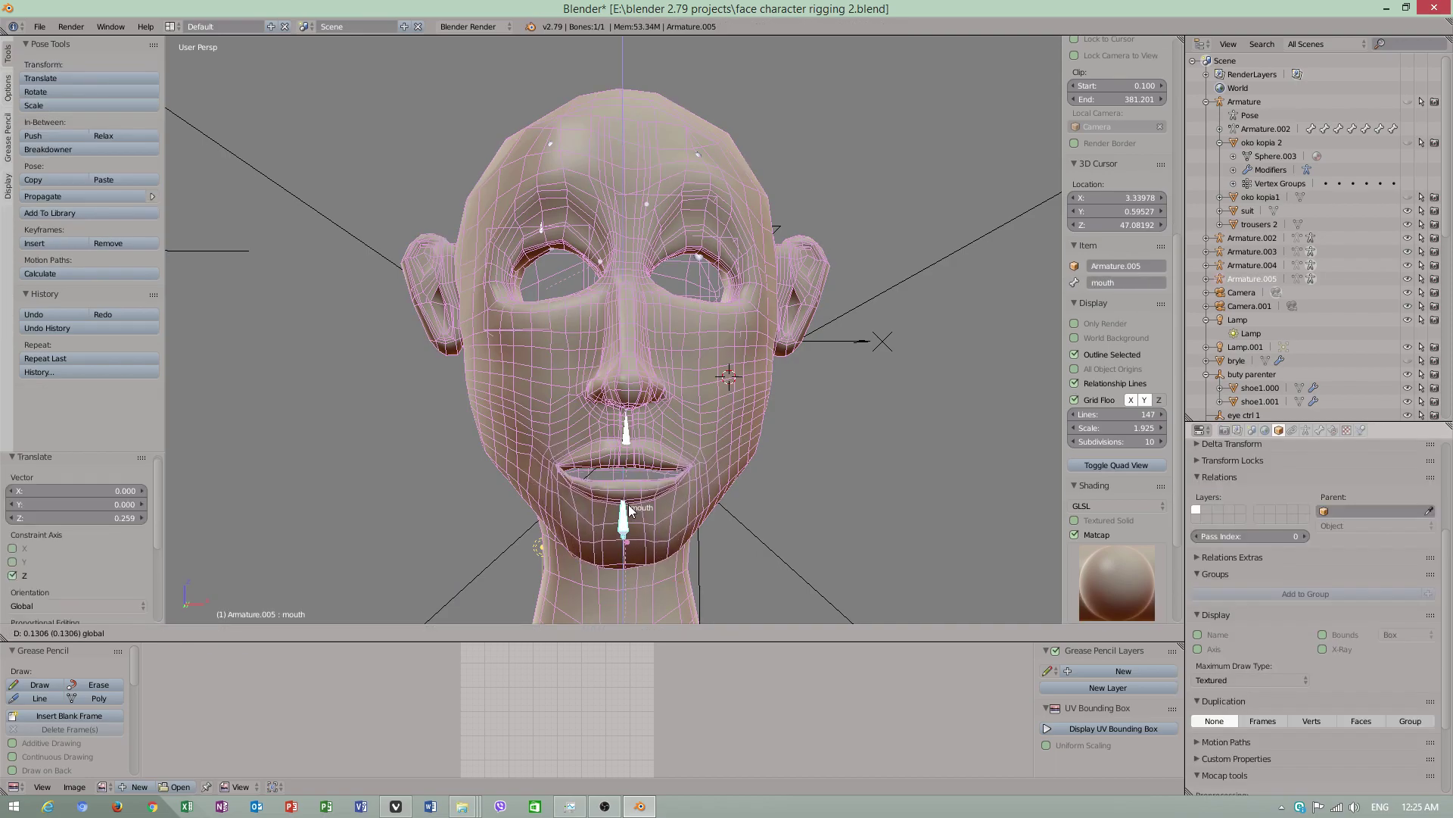
click(479, 464)
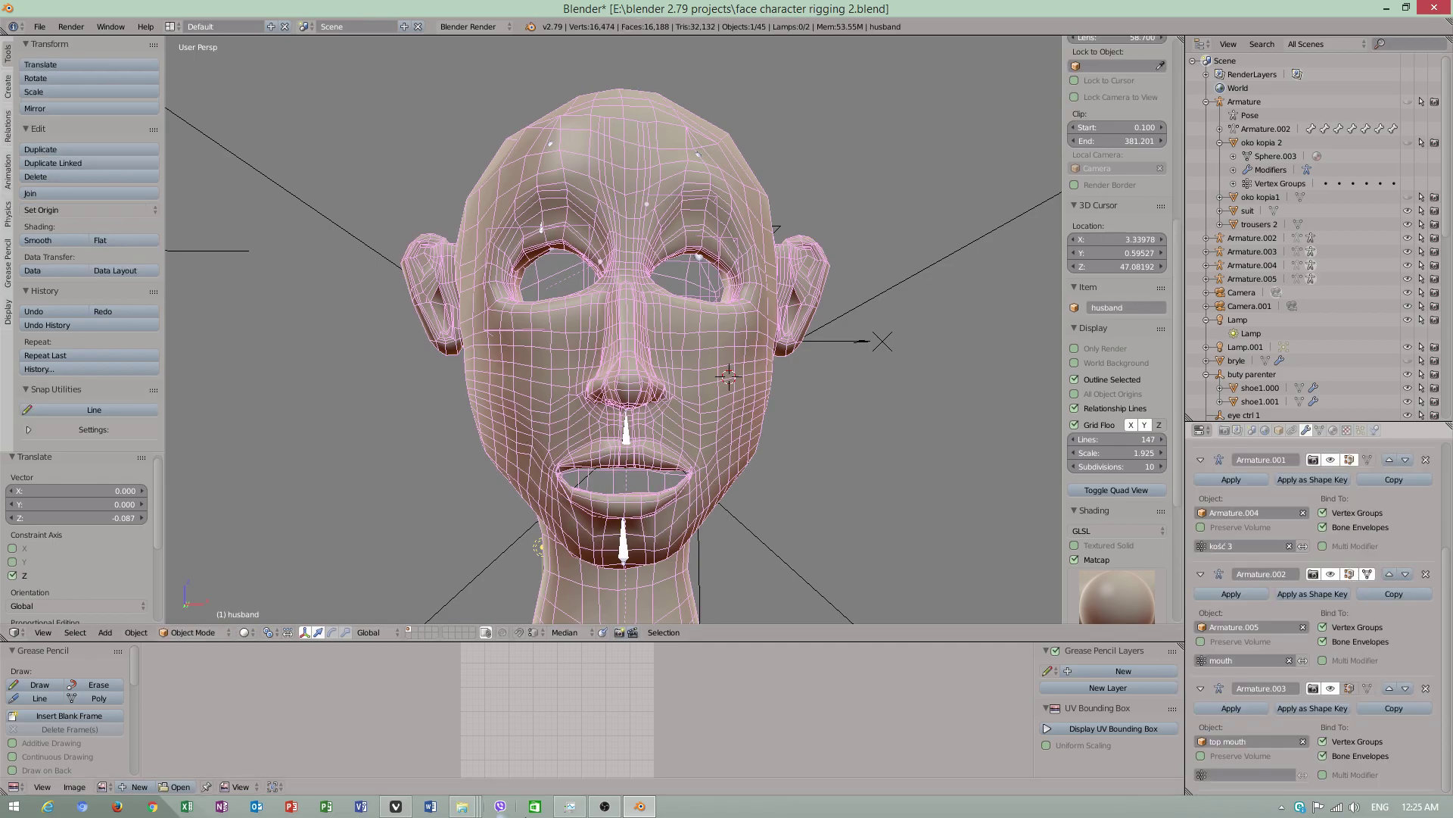
click(604, 806)
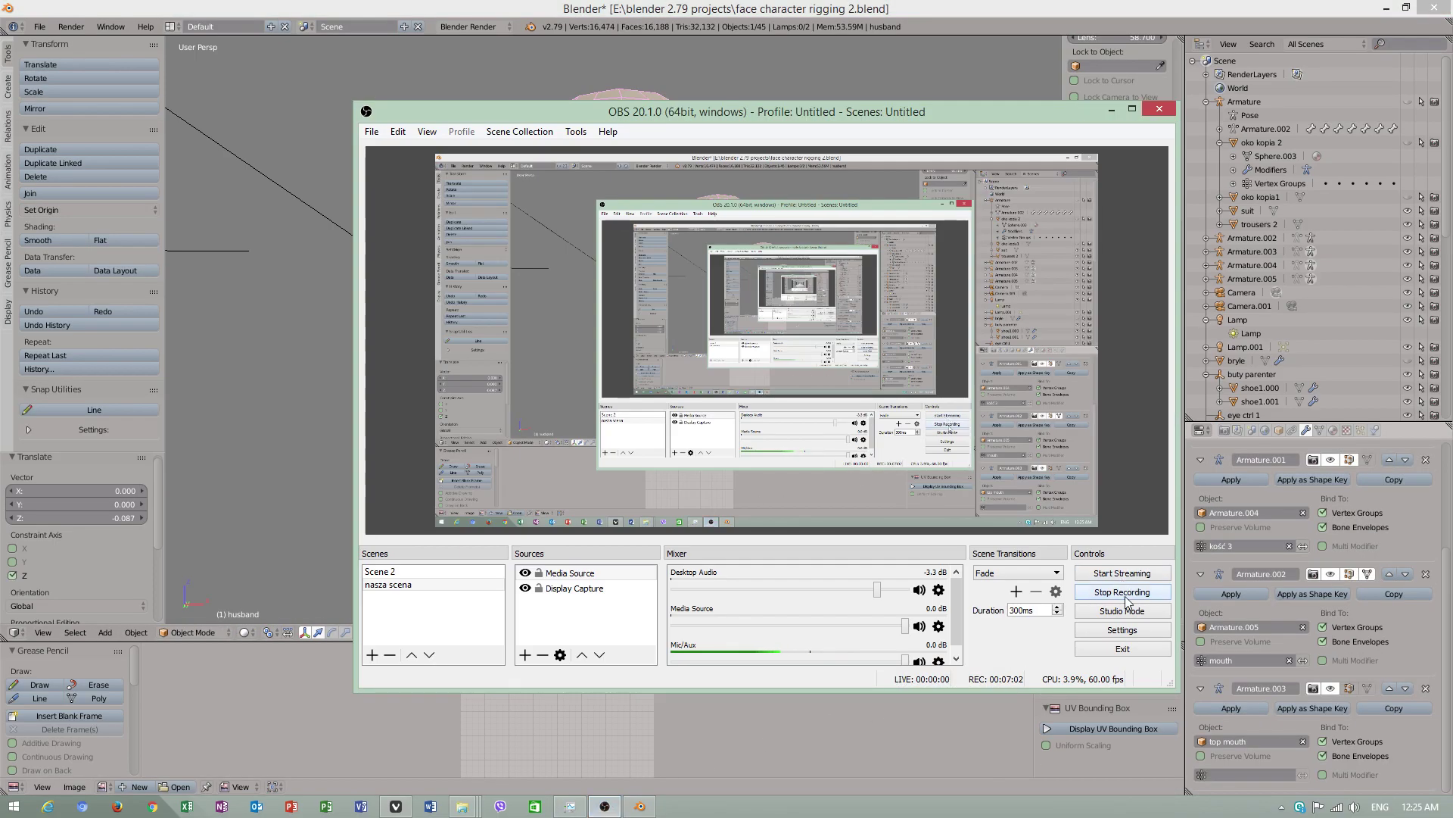